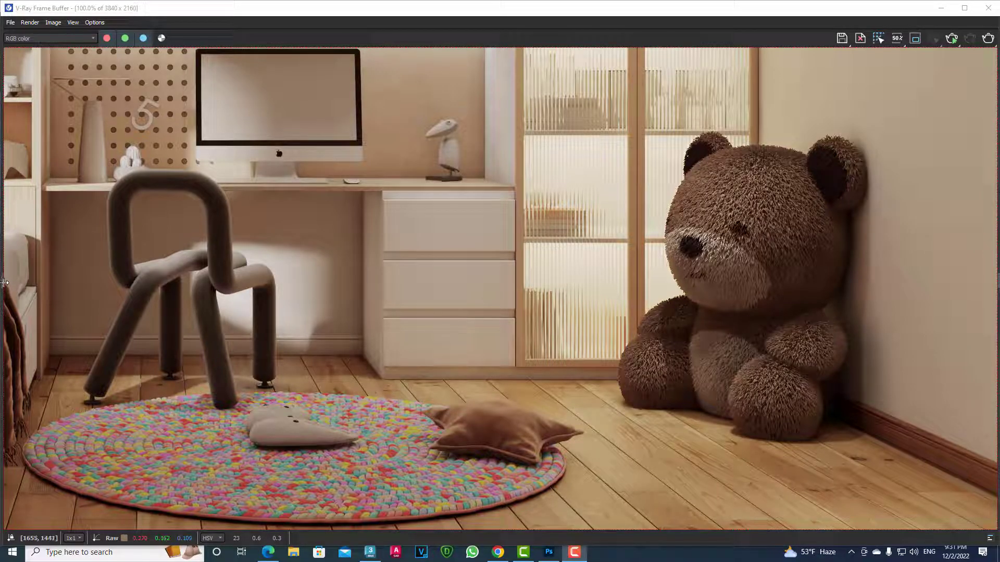
Show the V-Ray Frame Buffer history panel listing the Brute force and Irradiance map renders.
drag(4, 283, 176, 276)
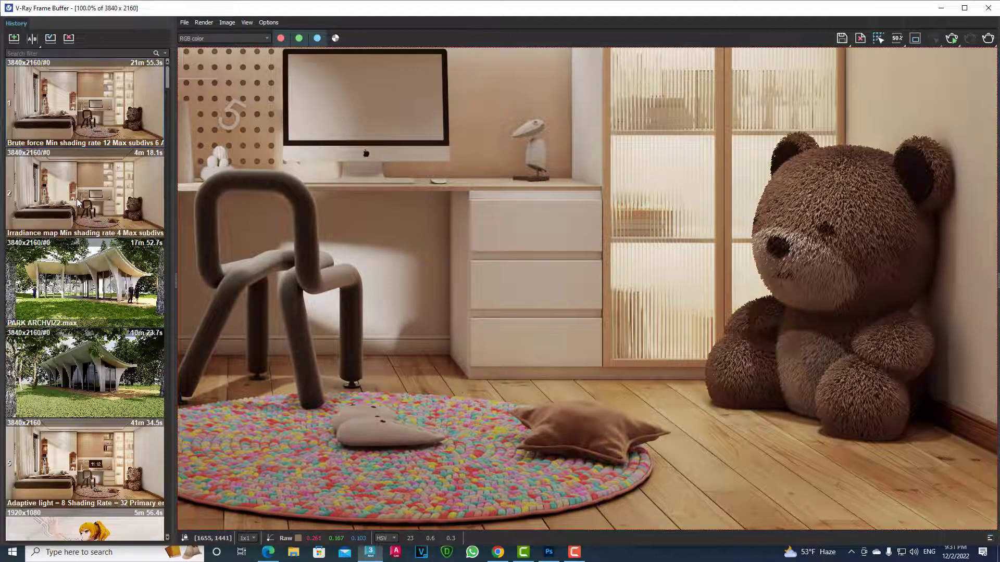
Turn on A/B comparison, zoom in on the teddy bear and sweep the split across the floor.
click(34, 40)
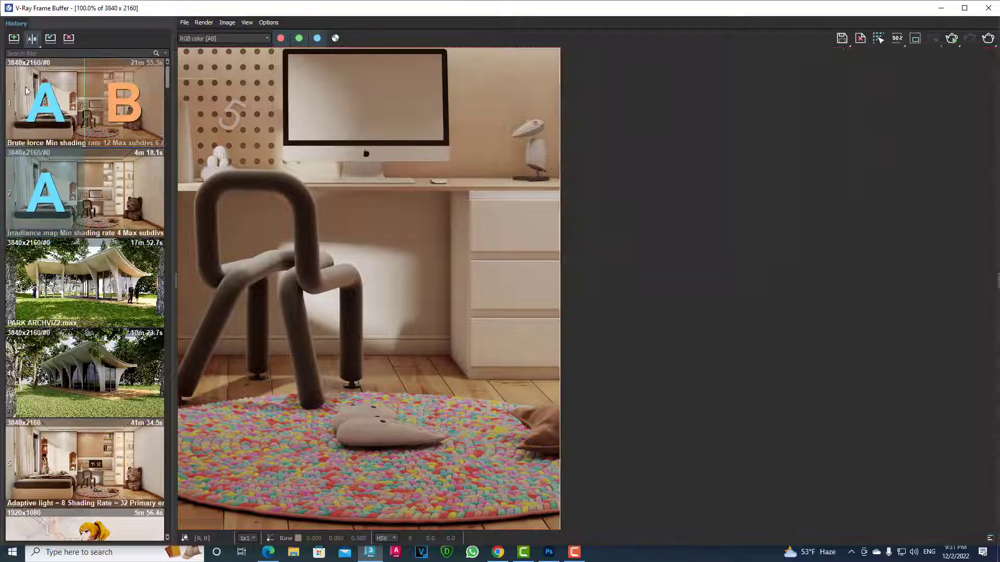
click(46, 194)
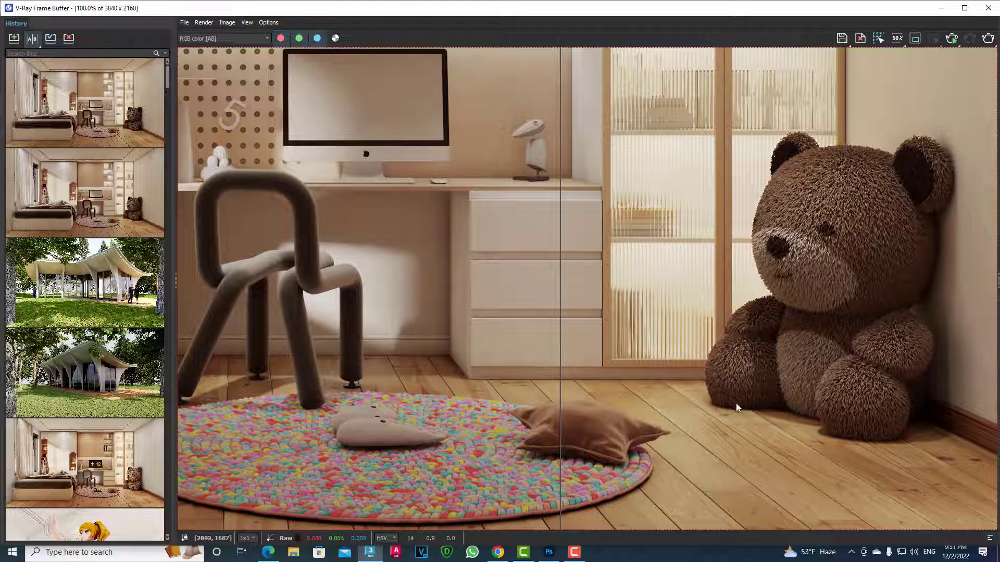
scroll(728, 397, up, 1)
scroll(726, 375, up, 2)
middle_drag(727, 373, 651, 371)
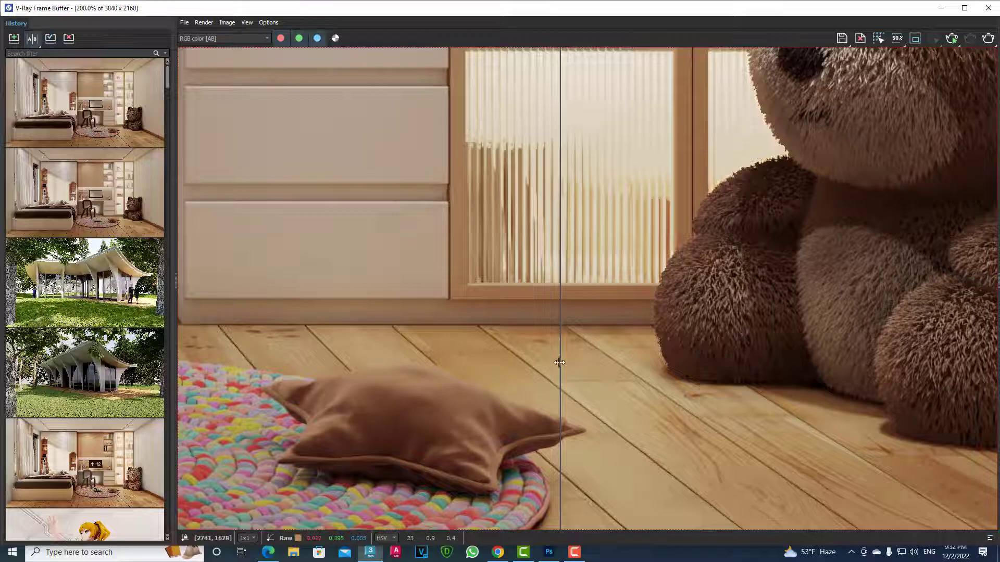
mouse_move(560, 363)
mouse_down()
mouse_move(730, 372)
mouse_move(564, 334)
mouse_move(730, 368)
mouse_move(663, 365)
mouse_up()
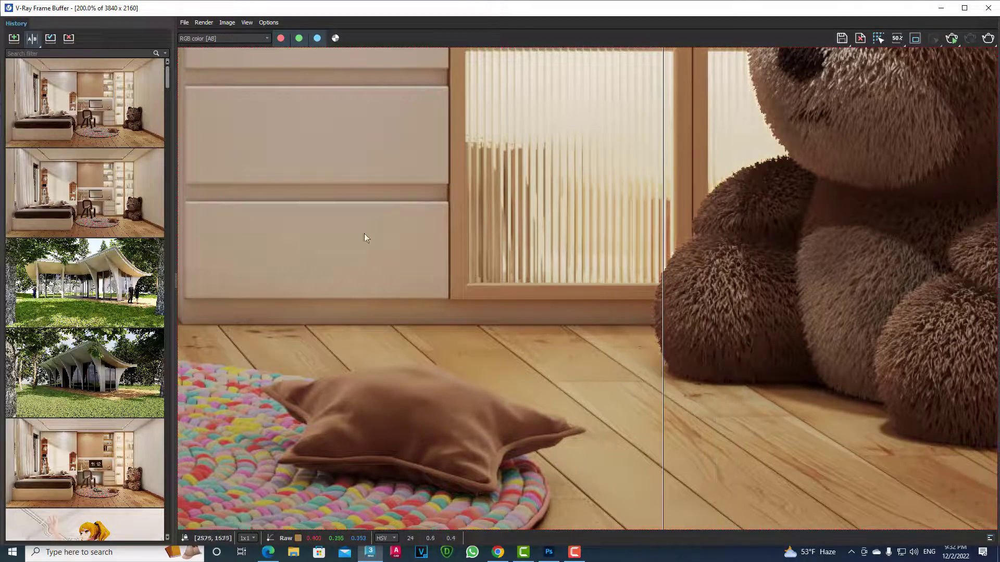
Make the Irradiance map render image A and slide the split back and forth over the bear.
click(45, 193)
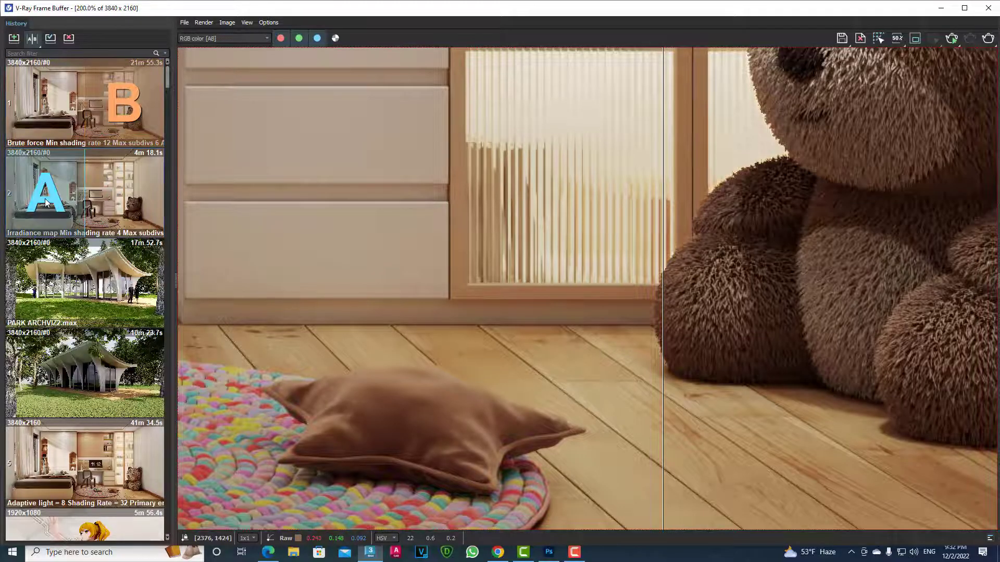
mouse_move(664, 344)
mouse_down()
mouse_move(773, 346)
mouse_move(657, 347)
mouse_move(739, 350)
mouse_up()
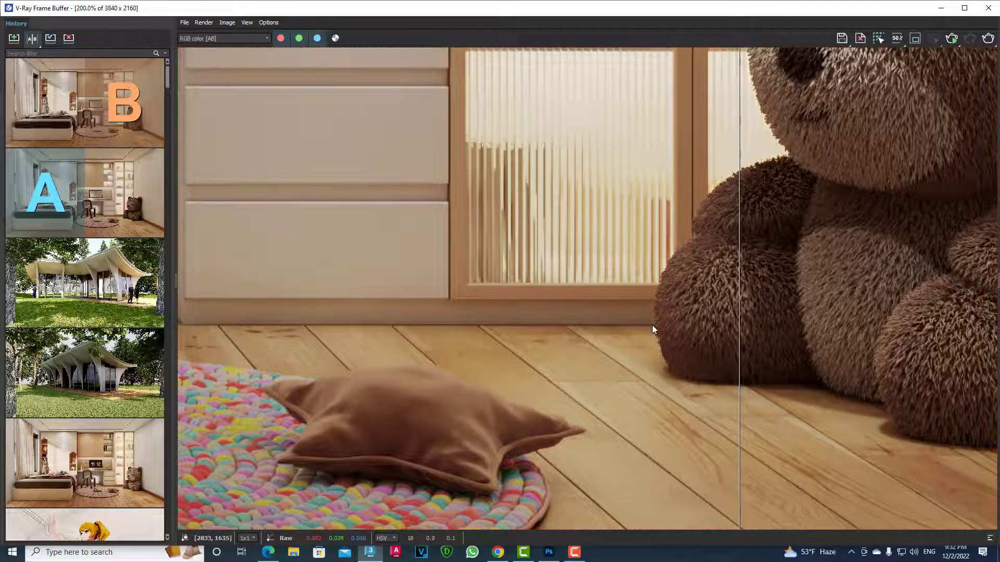
mouse_move(729, 362)
mouse_down()
mouse_move(724, 353)
mouse_move(603, 354)
mouse_up()
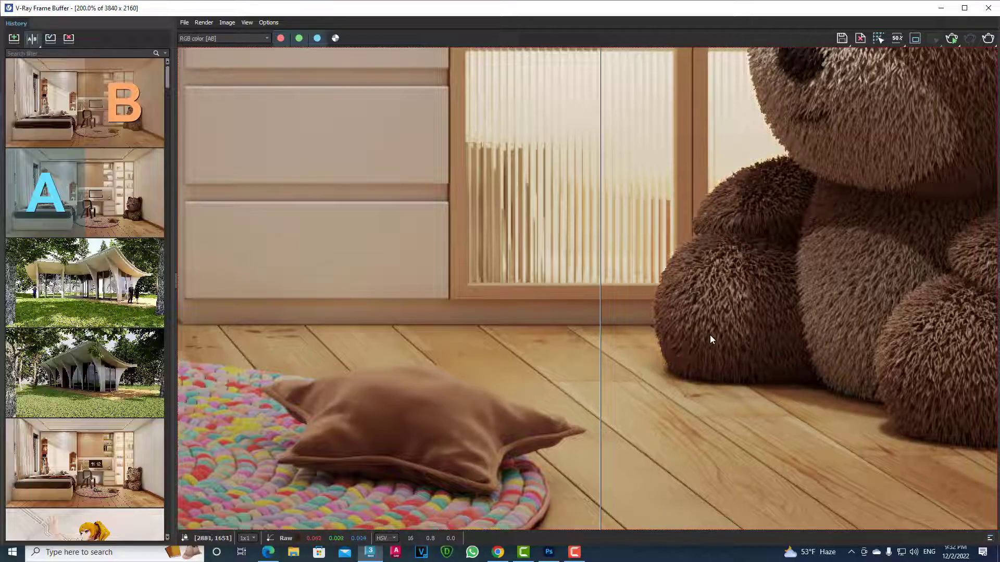
drag(602, 345, 740, 353)
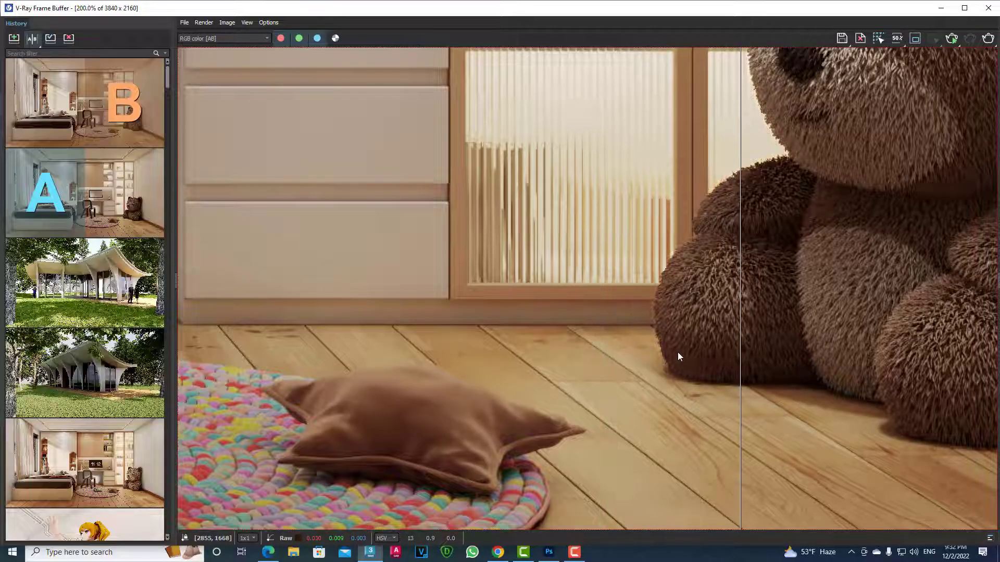
Zoom into the upper cabinets and sweep the A/B split across the left cabinet.
scroll(567, 291, down, 2)
scroll(570, 313, down, 2)
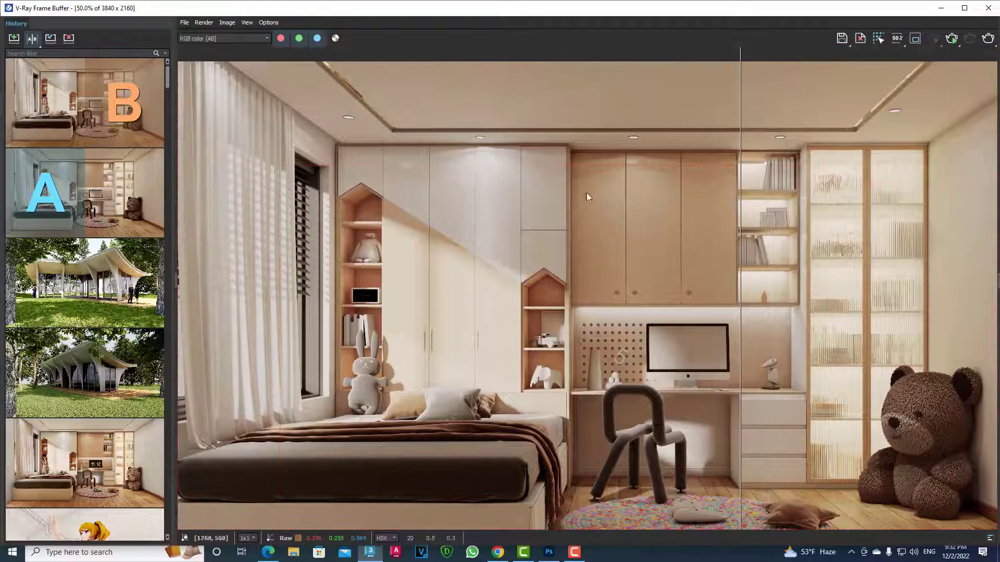
scroll(589, 172, up, 3)
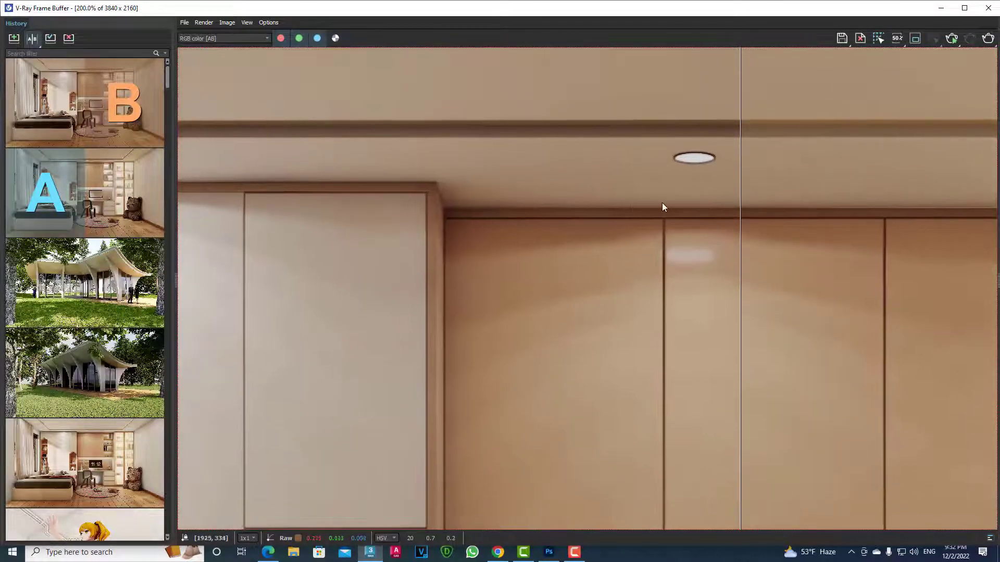
drag(740, 211, 332, 211)
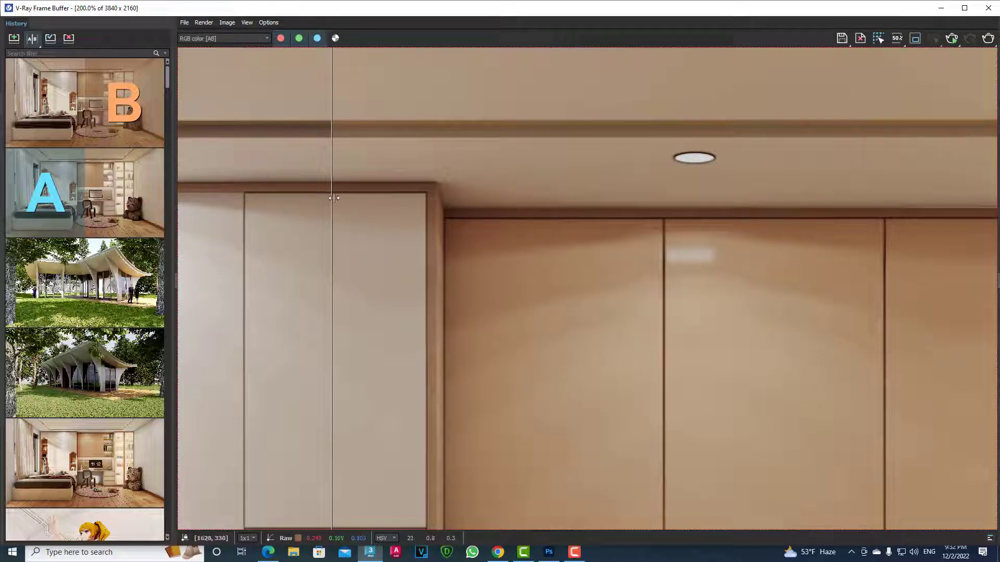
mouse_move(331, 198)
mouse_down()
mouse_move(332, 224)
mouse_move(565, 222)
mouse_move(346, 227)
mouse_move(509, 226)
mouse_up()
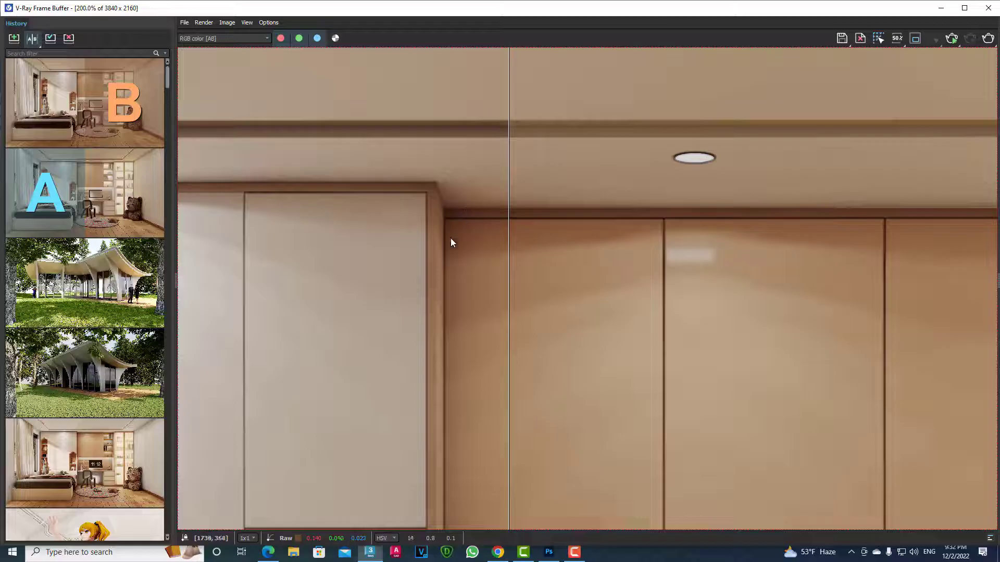
Zoom out to the full bedroom and move the split through the desk and monitor.
scroll(499, 232, down, 1)
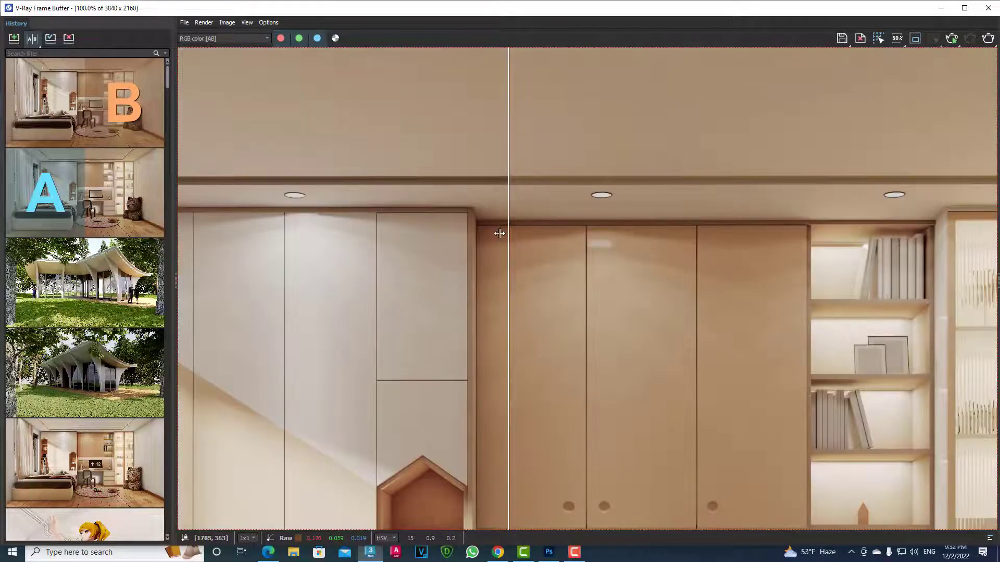
scroll(516, 250, down, 1)
scroll(545, 245, down, 1)
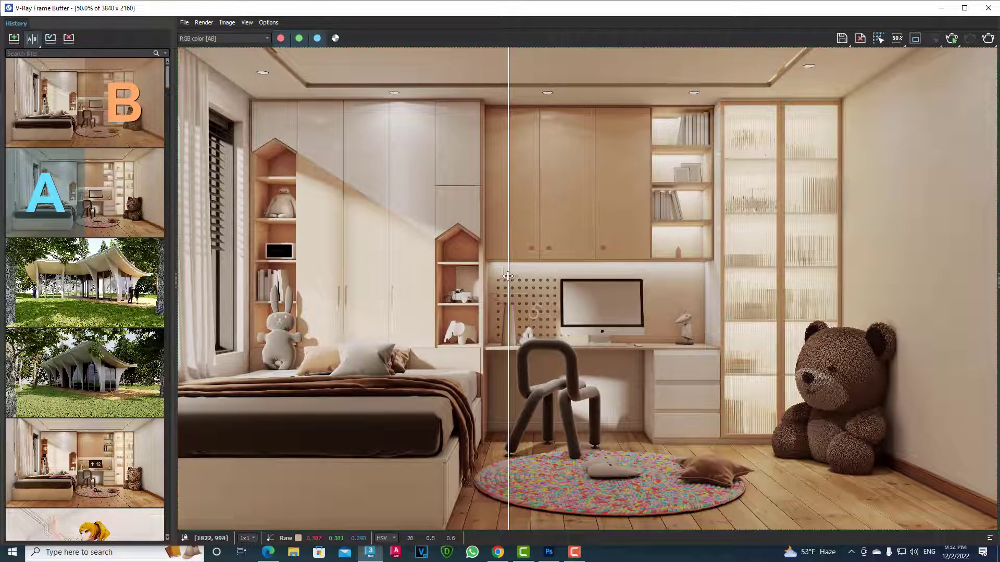
mouse_move(511, 276)
mouse_down()
mouse_move(390, 282)
mouse_move(600, 279)
mouse_up()
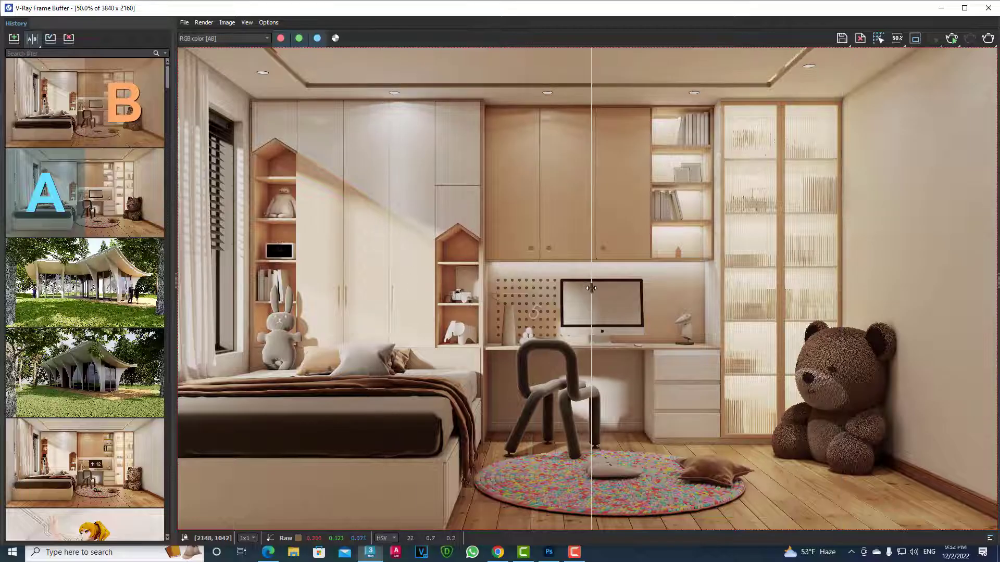
Close the frame buffer and confirm version 2023.2.2 Update in the About 3ds Max box.
click(989, 9)
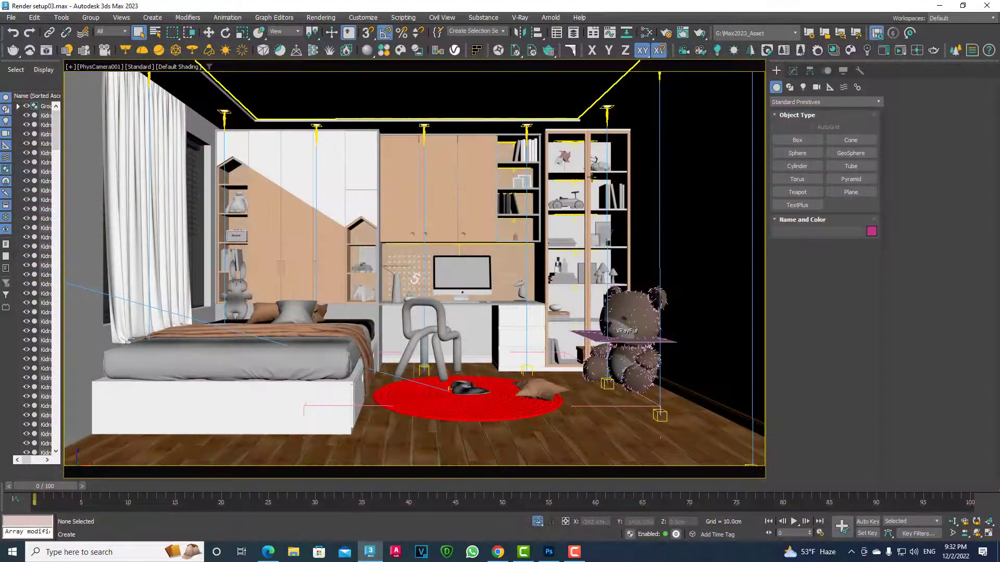
click(579, 17)
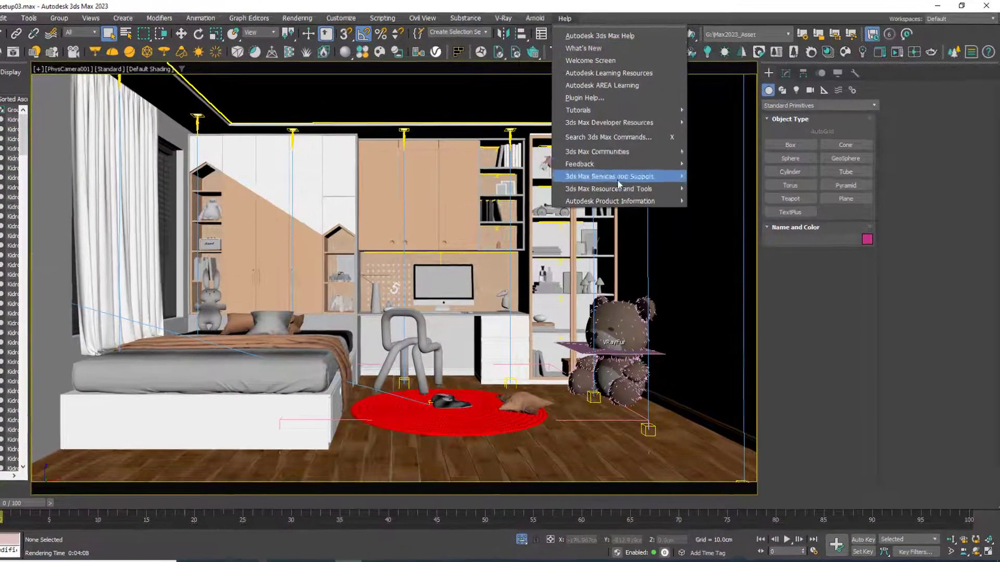
mouse_move(610, 201)
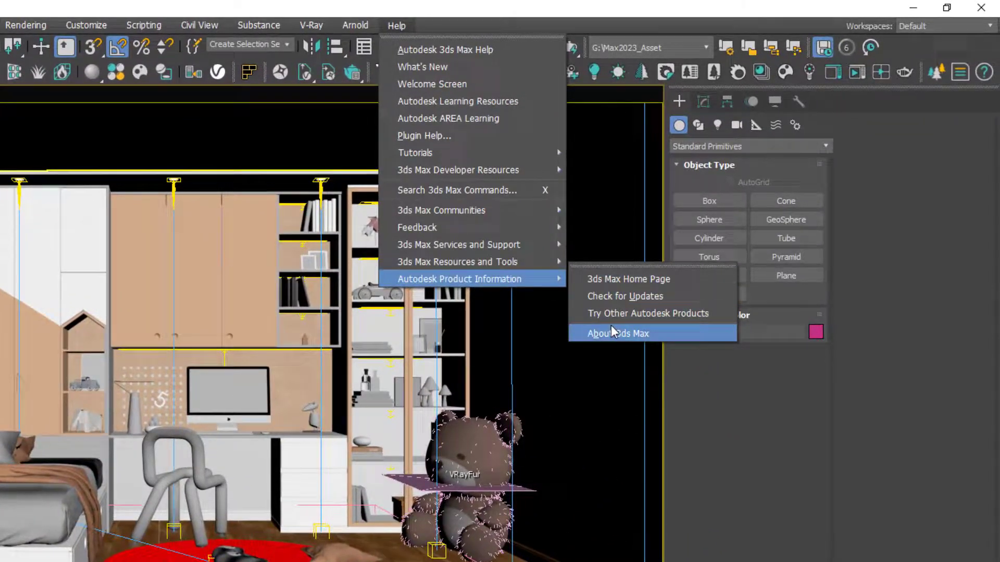
click(611, 331)
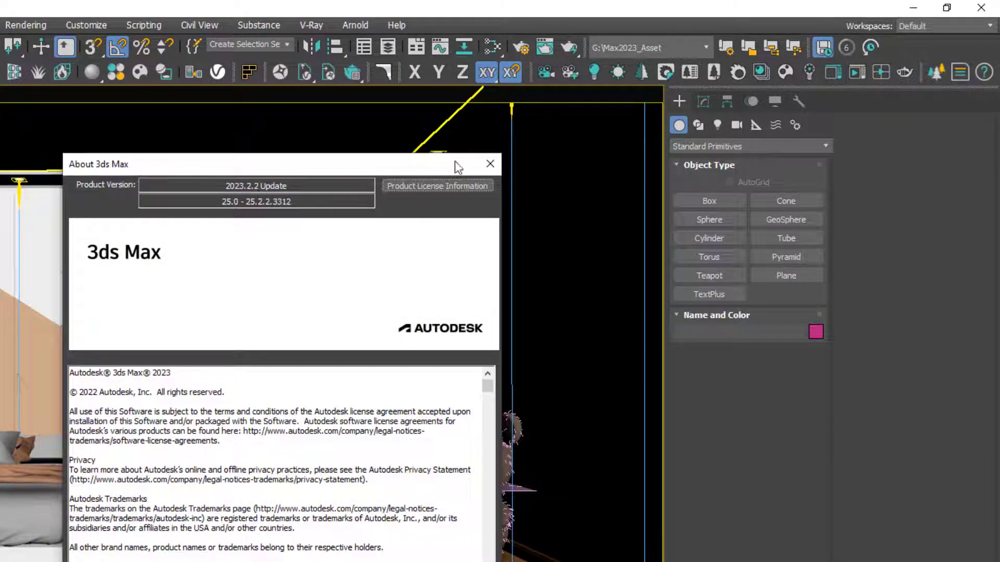
click(490, 164)
click(26, 25)
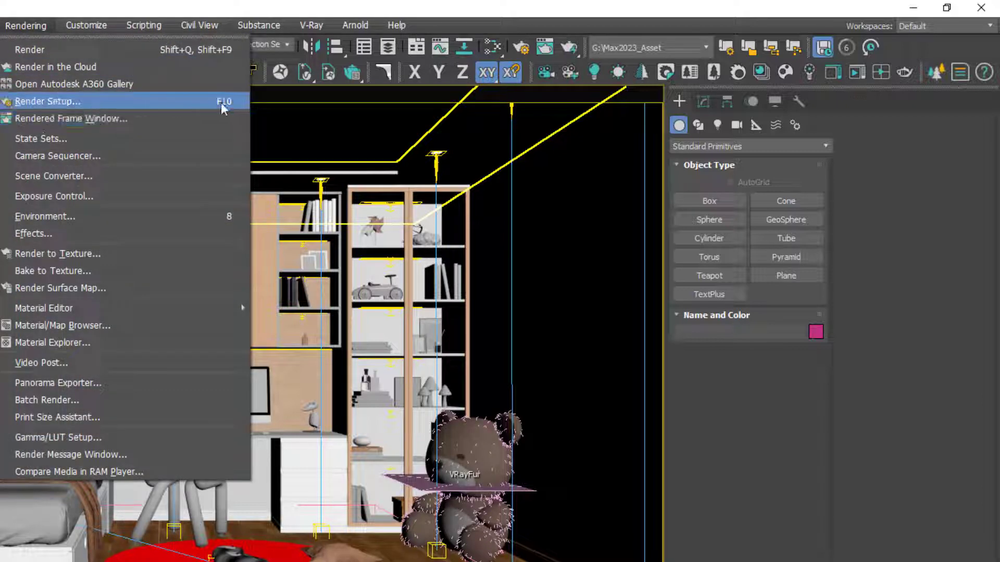
Open Render Setup and flip through the Common, GI, Settings and Render Elements tabs.
click(40, 102)
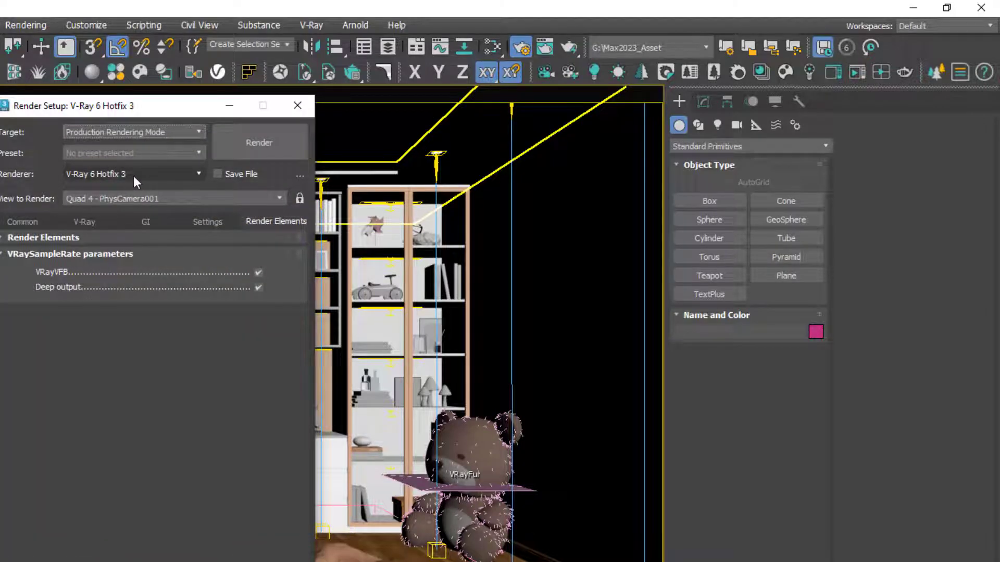
click(27, 220)
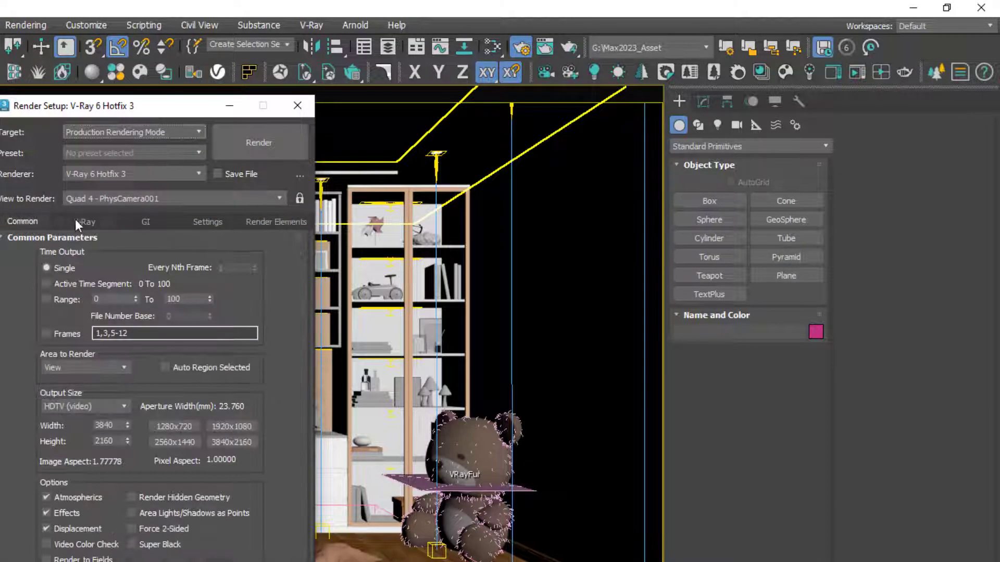
click(133, 221)
click(207, 222)
click(276, 221)
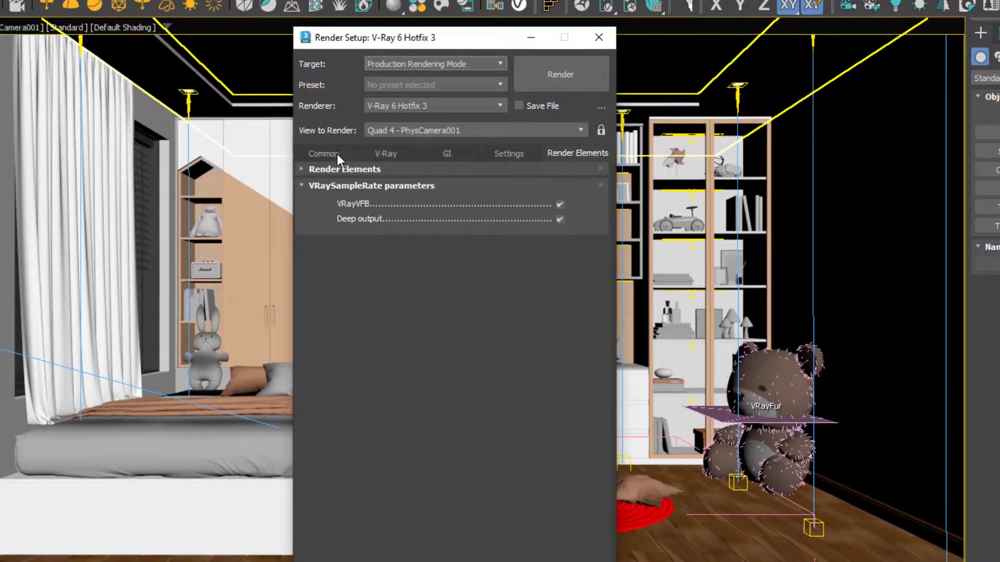
Review each Render Setup tab again, ending on Render Elements with VRaySampleRate parameters collapsed.
click(326, 154)
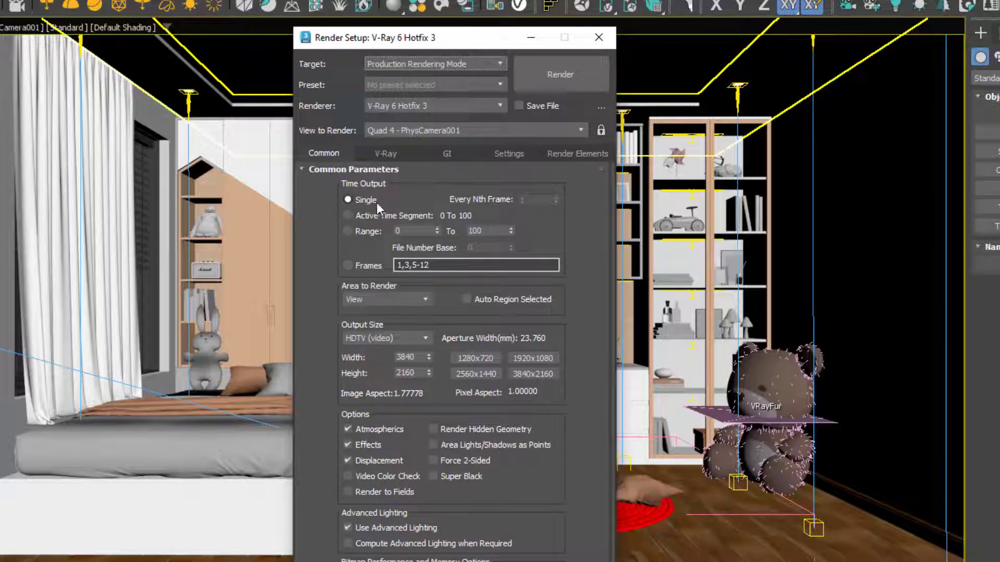
click(386, 153)
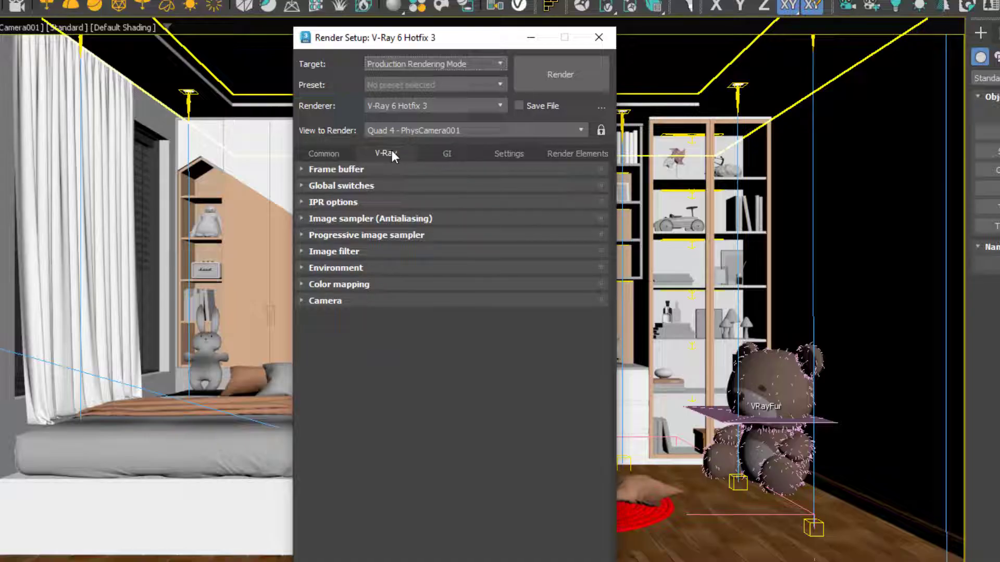
click(446, 155)
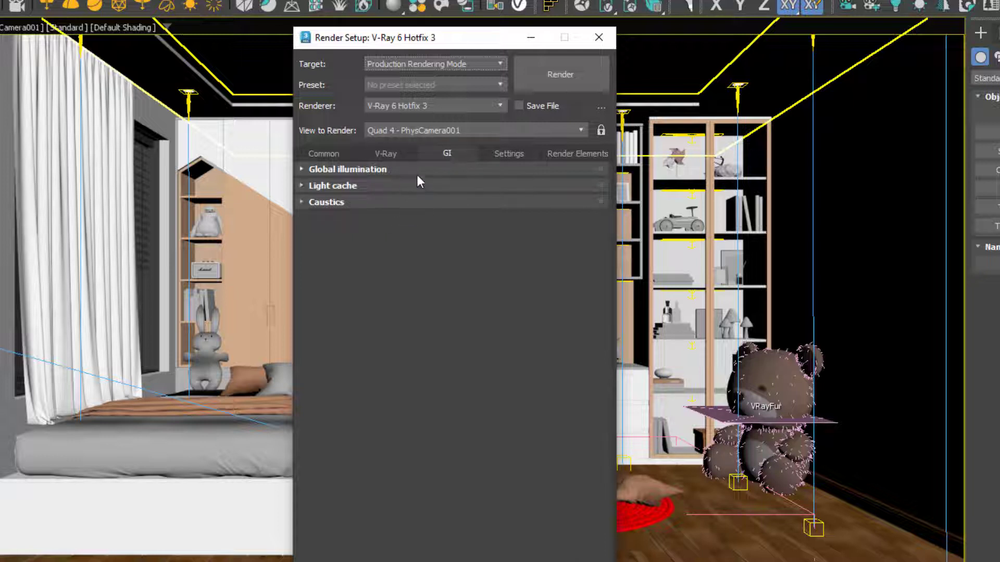
click(503, 160)
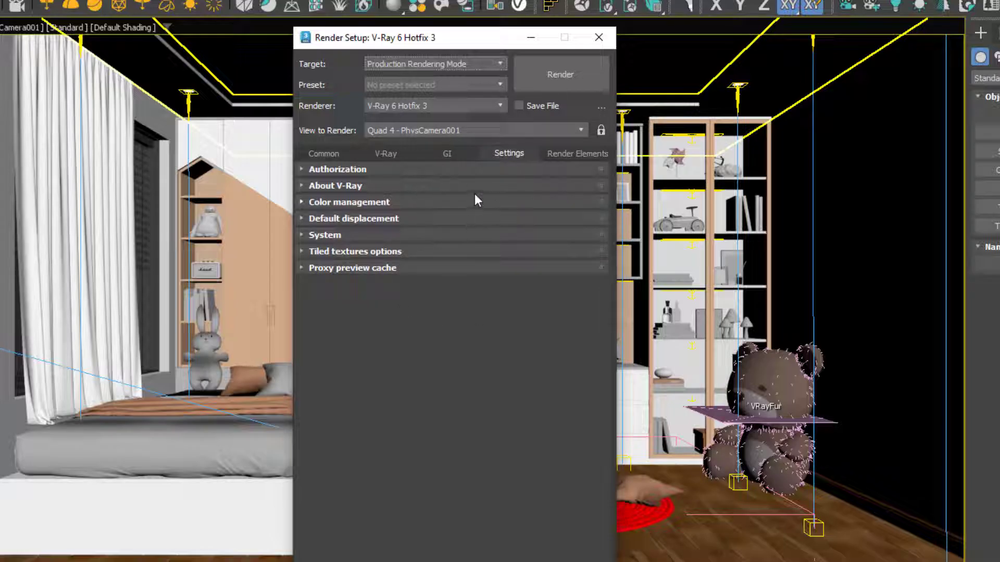
click(568, 156)
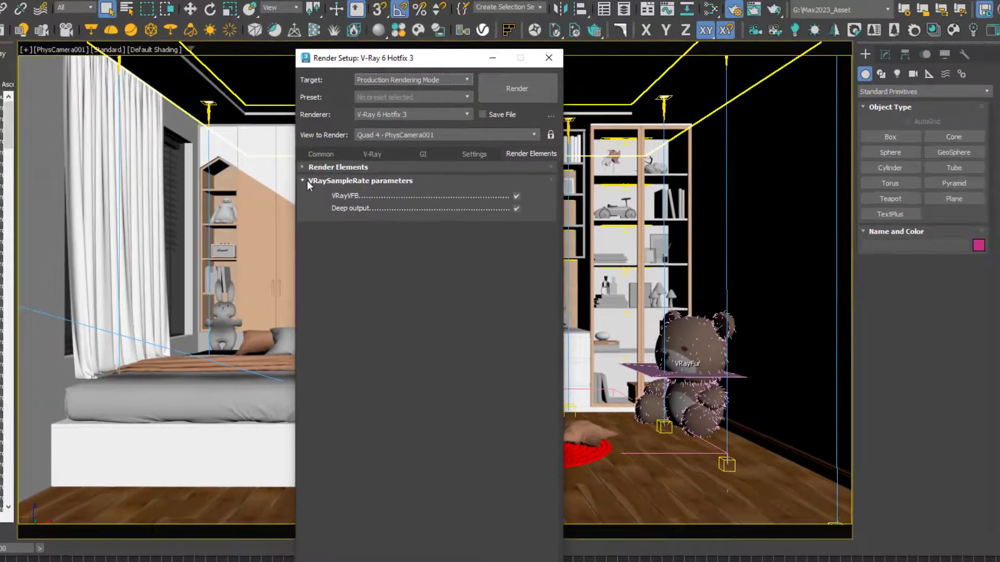
click(312, 180)
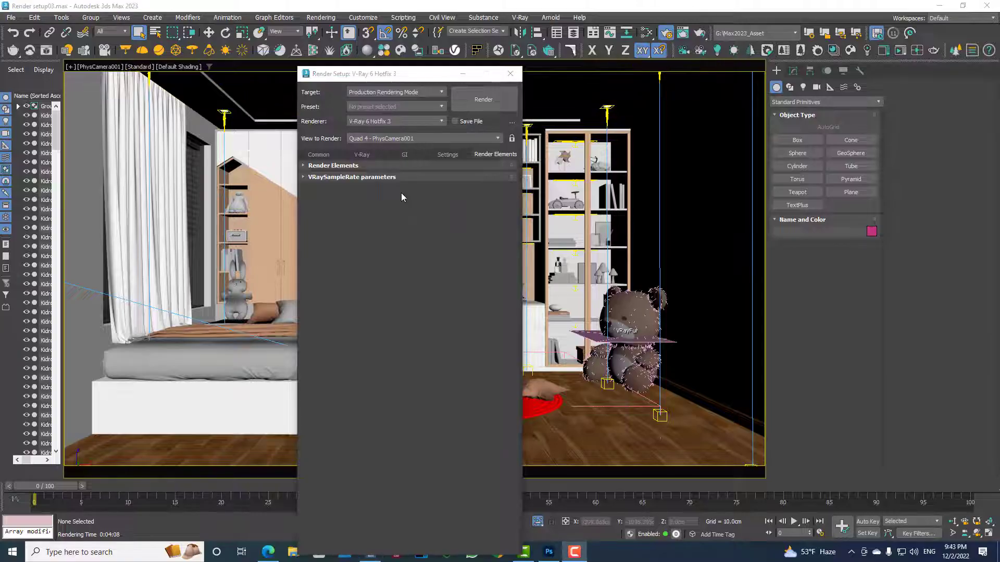
On the V-Ray tab, expand Global switches in Advanced mode and keep light sampling on Adaptive lights.
click(363, 155)
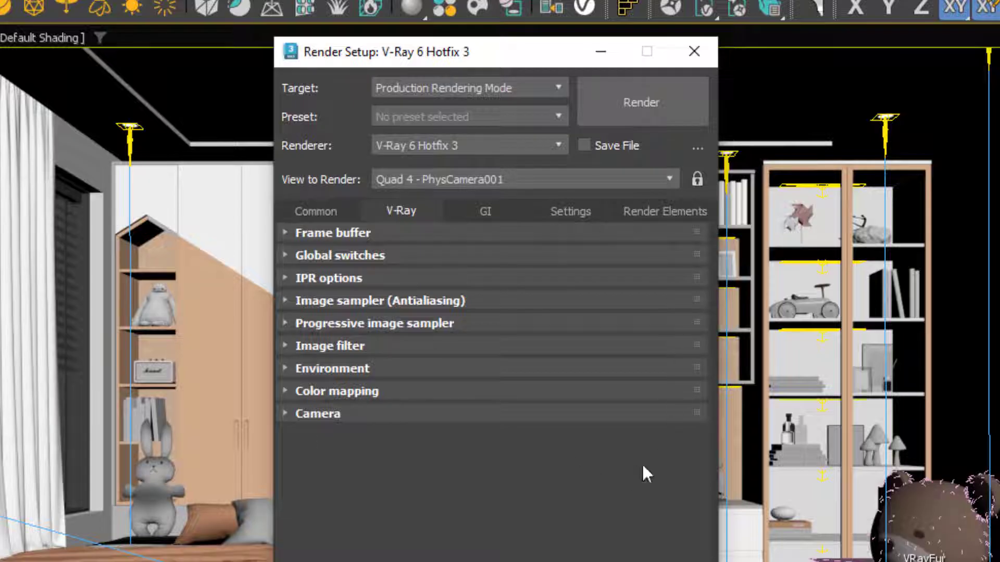
click(374, 260)
click(606, 279)
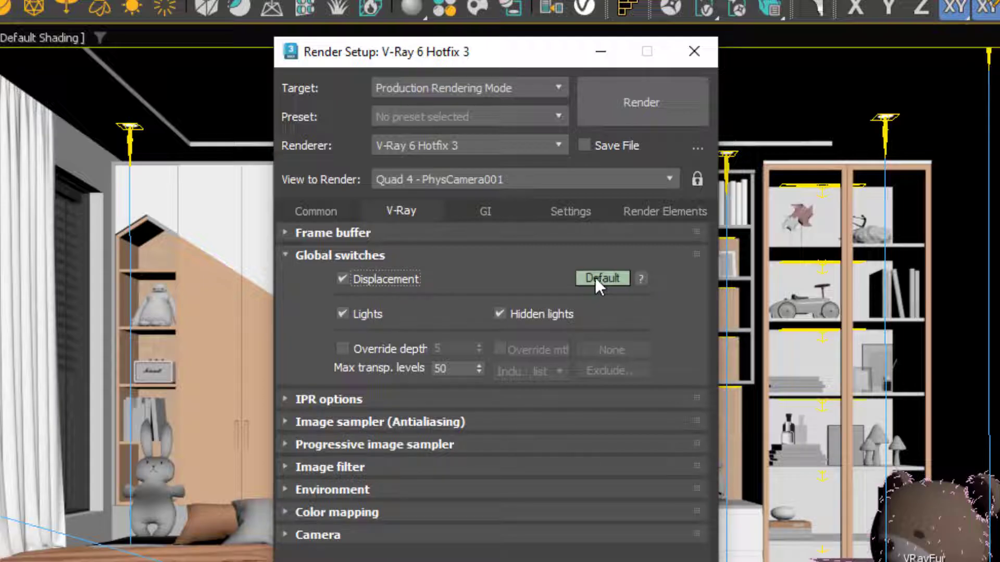
click(595, 277)
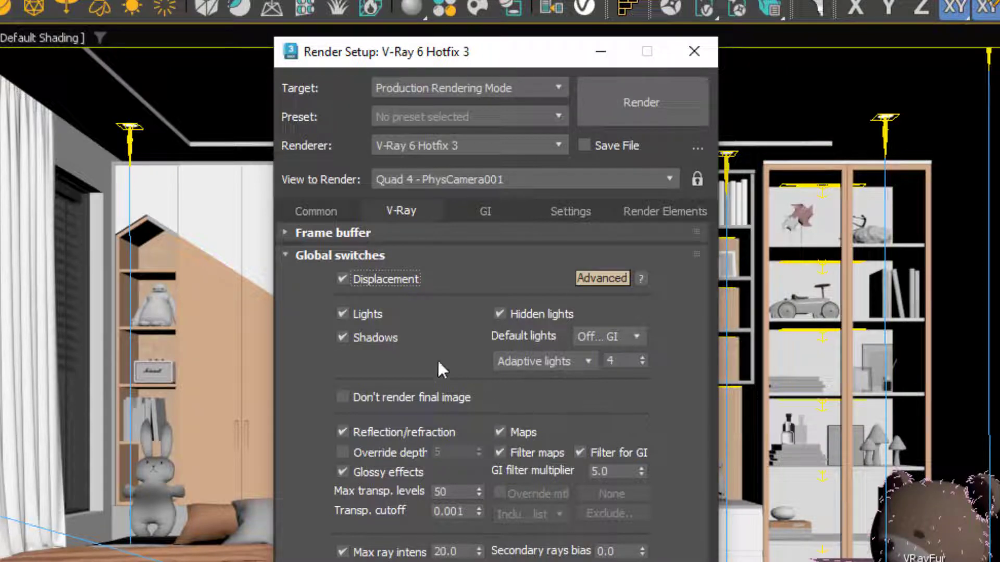
mouse_move(542, 361)
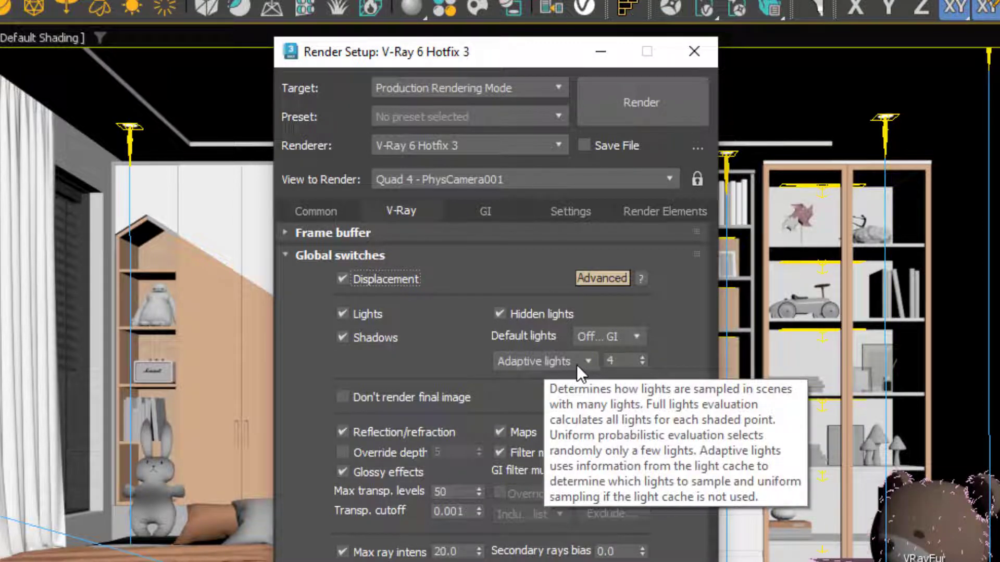
click(576, 364)
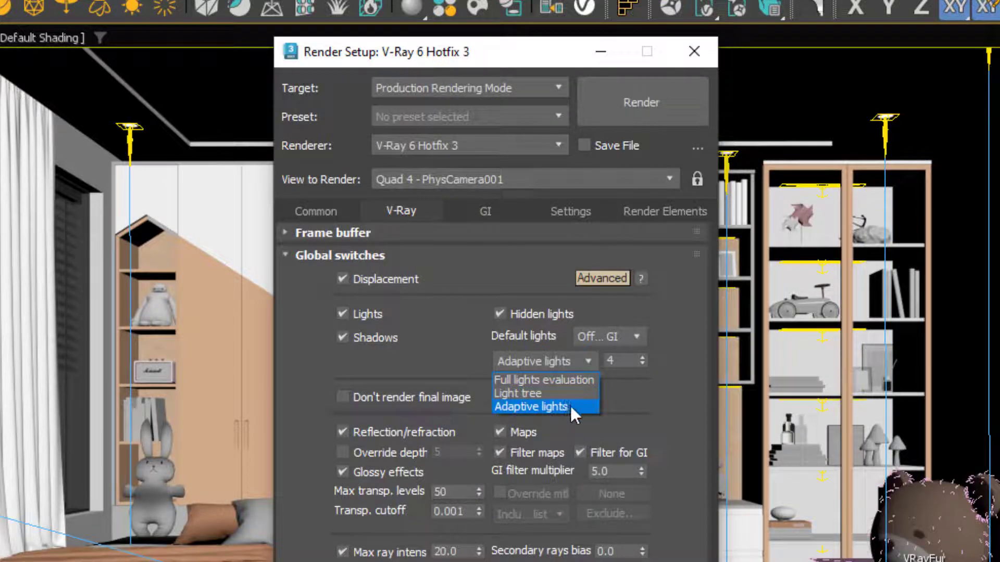
click(572, 404)
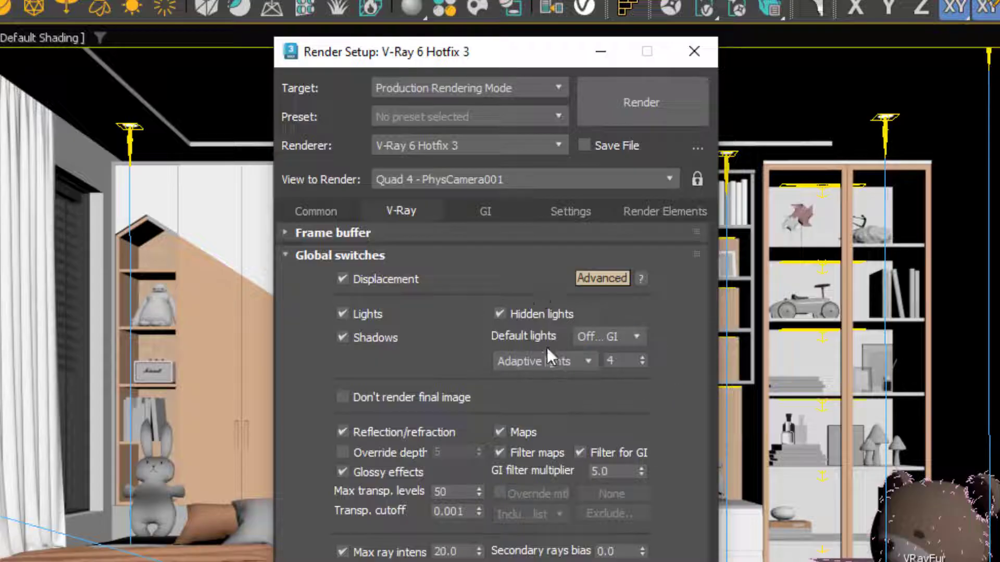
Compare the help page's Adaptive Lights (39 min), Light Tree (48 min) and Full Lights Evaluation (1h 9) examples.
click(639, 277)
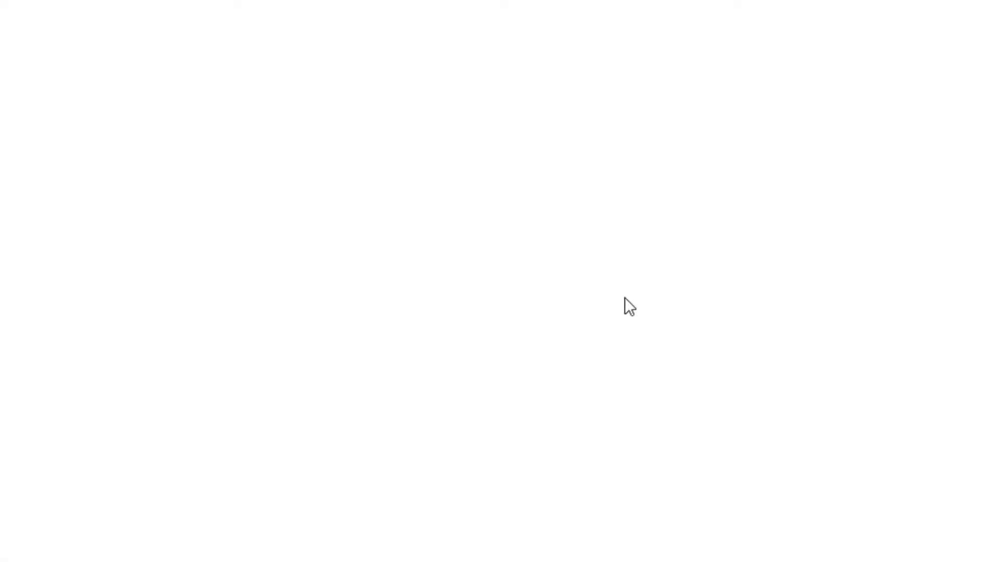
scroll(489, 265, down, 5)
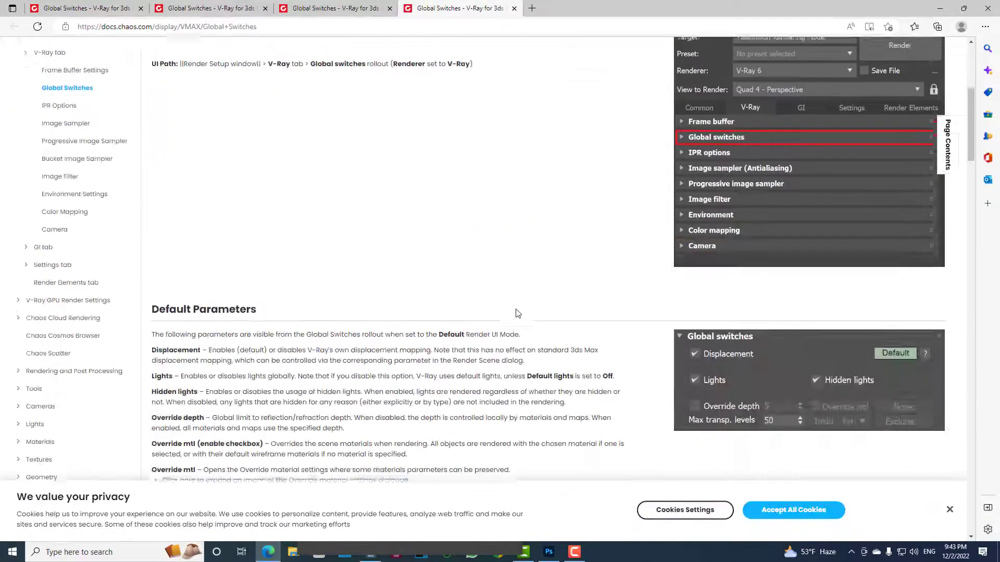
scroll(500, 286, down, 5)
scroll(517, 313, down, 9)
scroll(517, 313, down, 10)
scroll(516, 328, up, 2)
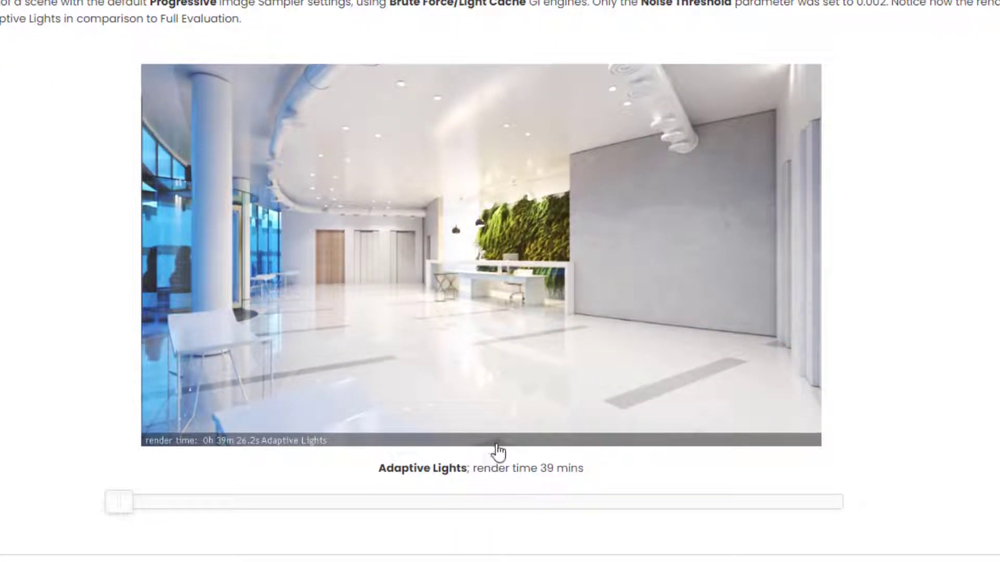
drag(127, 507, 398, 503)
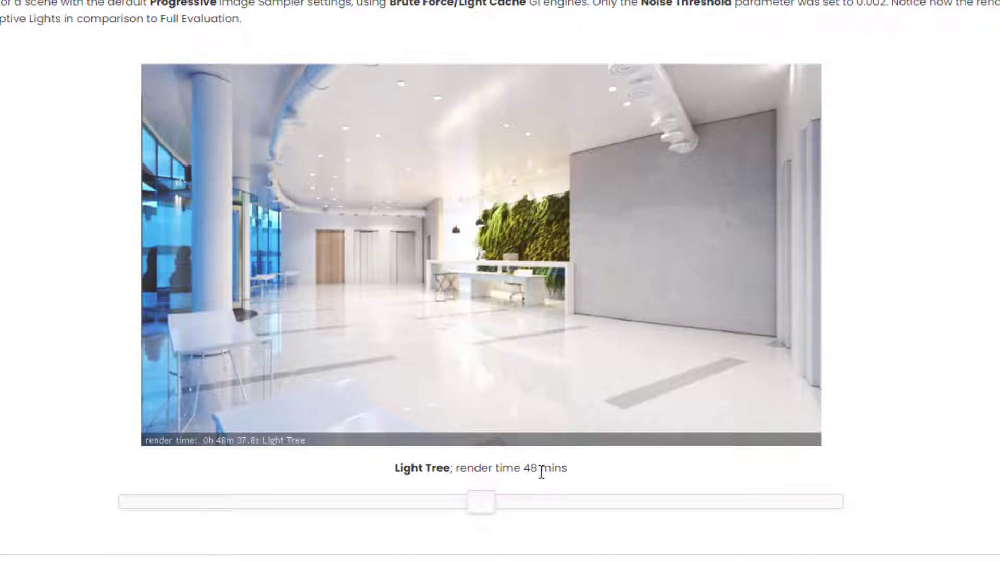
drag(479, 510, 690, 508)
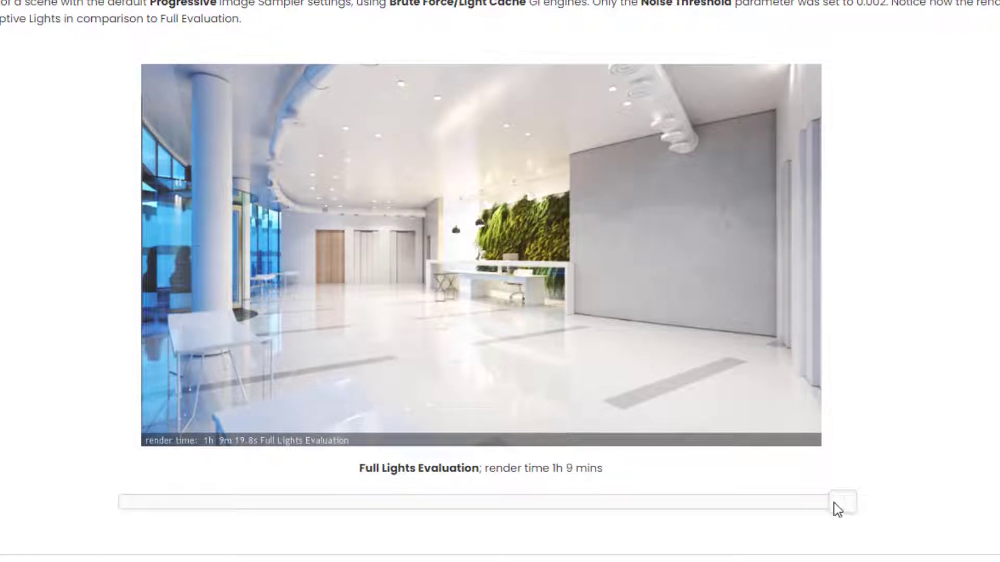
mouse_move(839, 502)
mouse_down()
mouse_move(901, 509)
mouse_move(49, 495)
mouse_move(825, 520)
mouse_move(167, 504)
mouse_up()
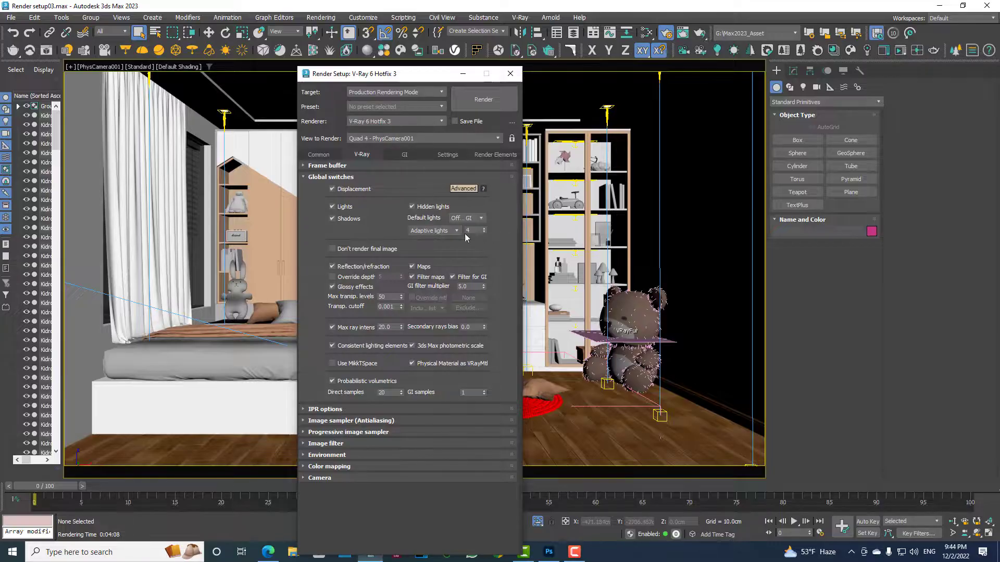
mouse_move(539, 271)
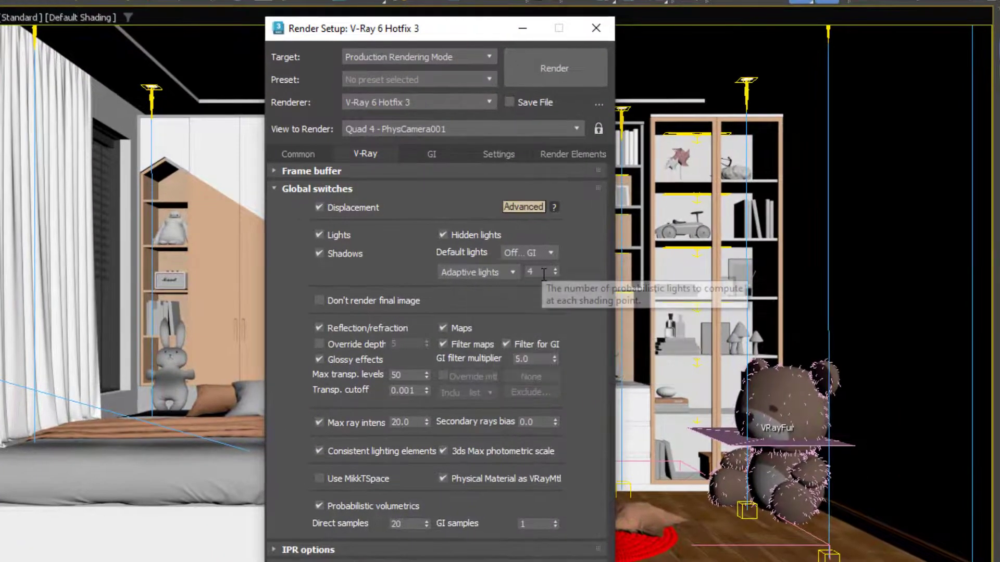
Try Adaptive lights counts of 6, 8 and 3, leave it at 4, and collapse Global switches.
click(555, 269)
click(554, 269)
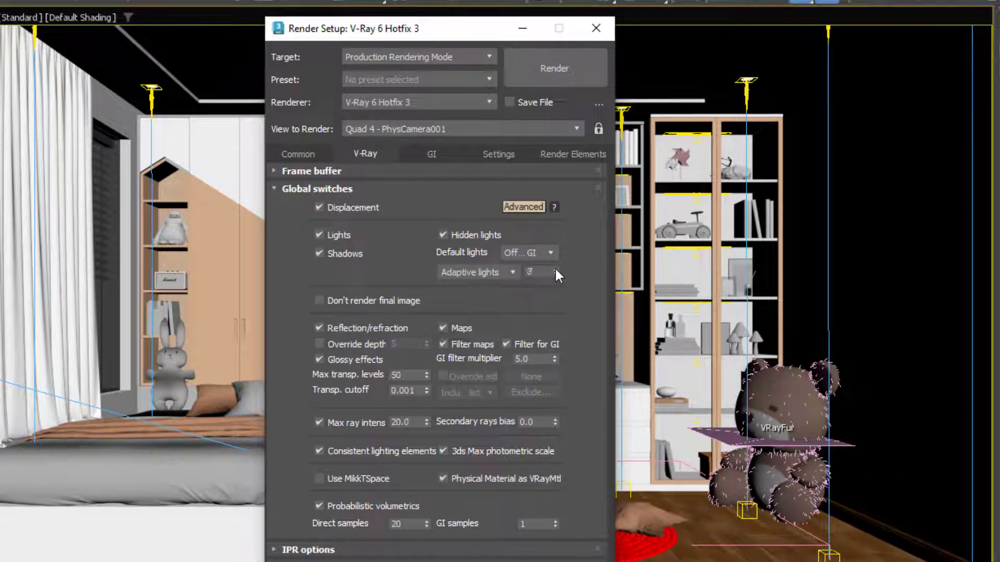
click(556, 269)
double_click(539, 274)
text(3)
key(Return)
text(8)
key(Return)
text(3)
key(Return)
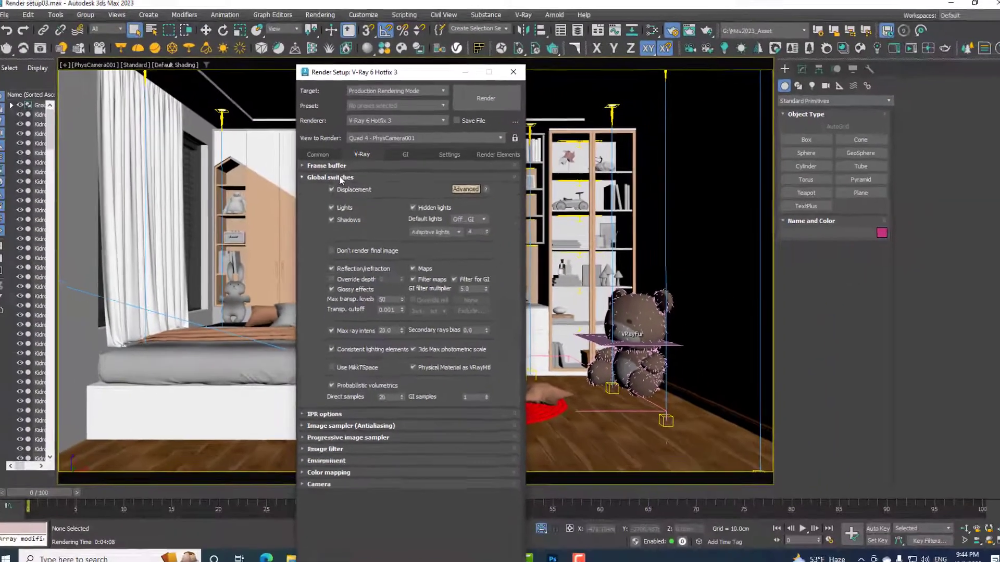
click(316, 180)
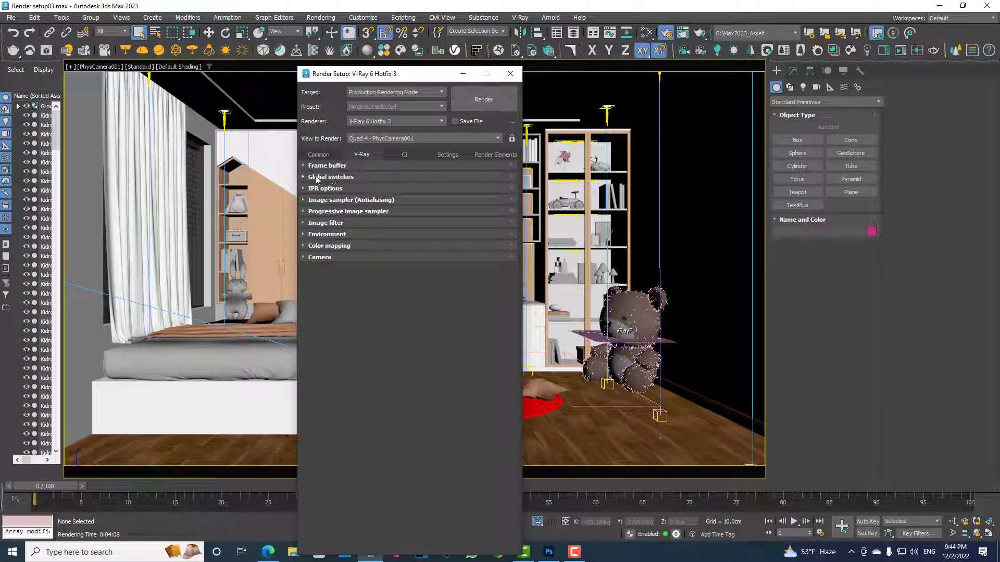
Change the image sampler from Progressive to Bucket (max subdivs 24, noise threshold 0.01, bucket width 48).
click(346, 201)
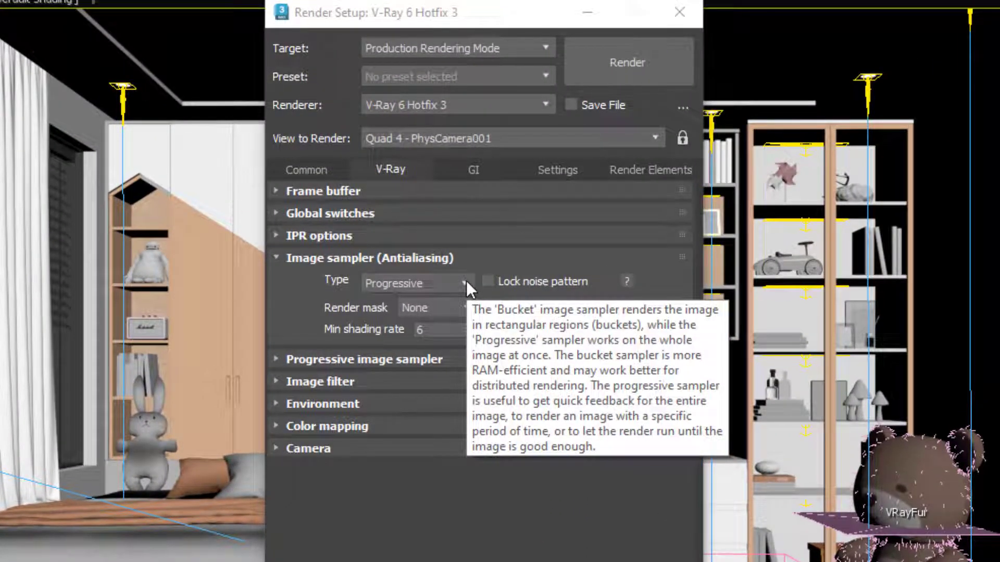
click(465, 282)
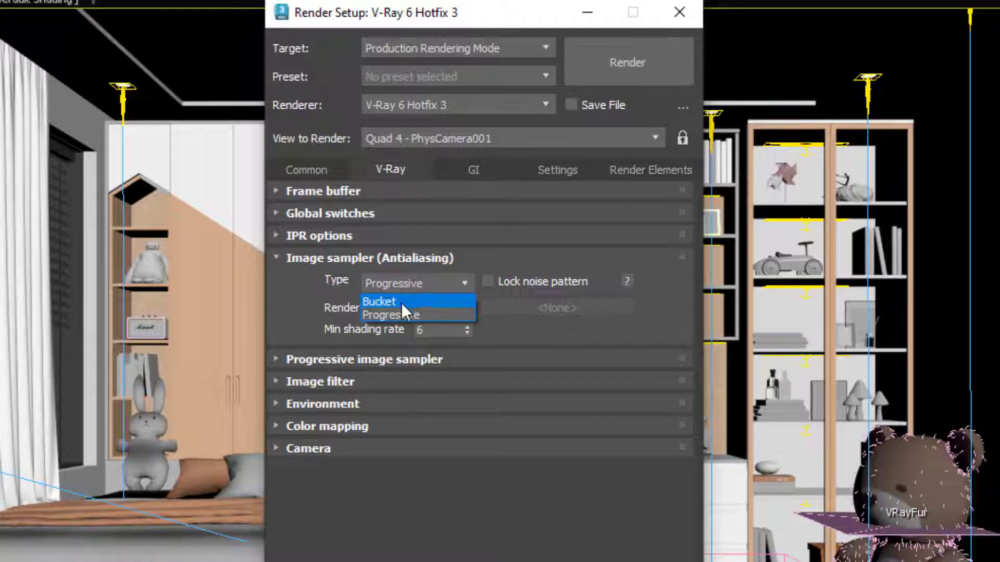
click(401, 302)
click(438, 285)
click(416, 314)
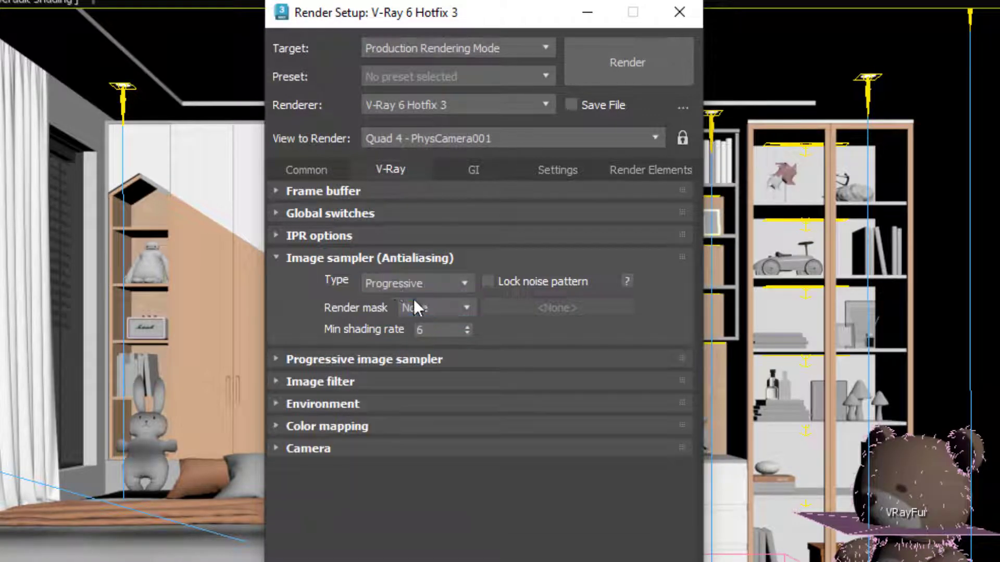
click(377, 359)
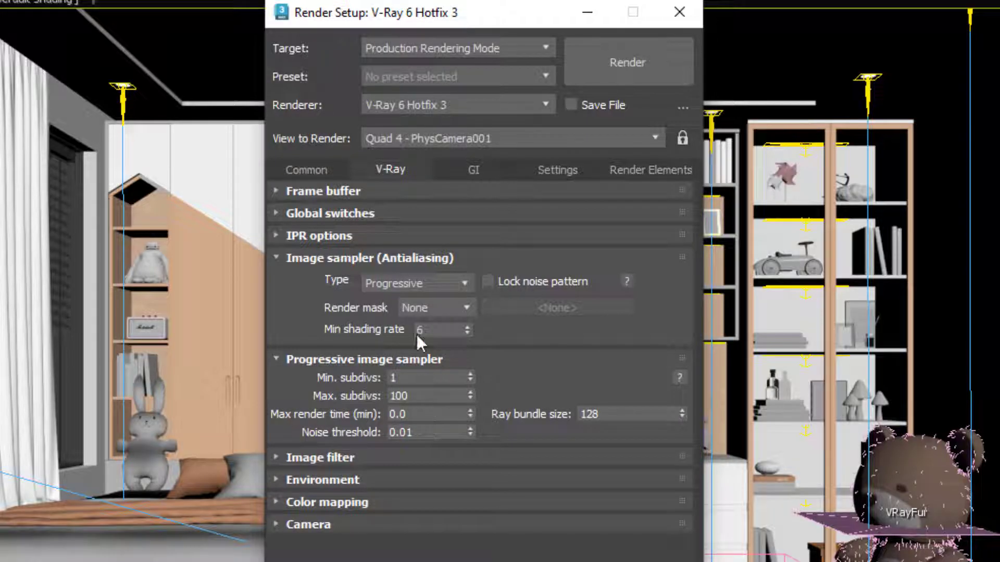
click(434, 277)
click(424, 301)
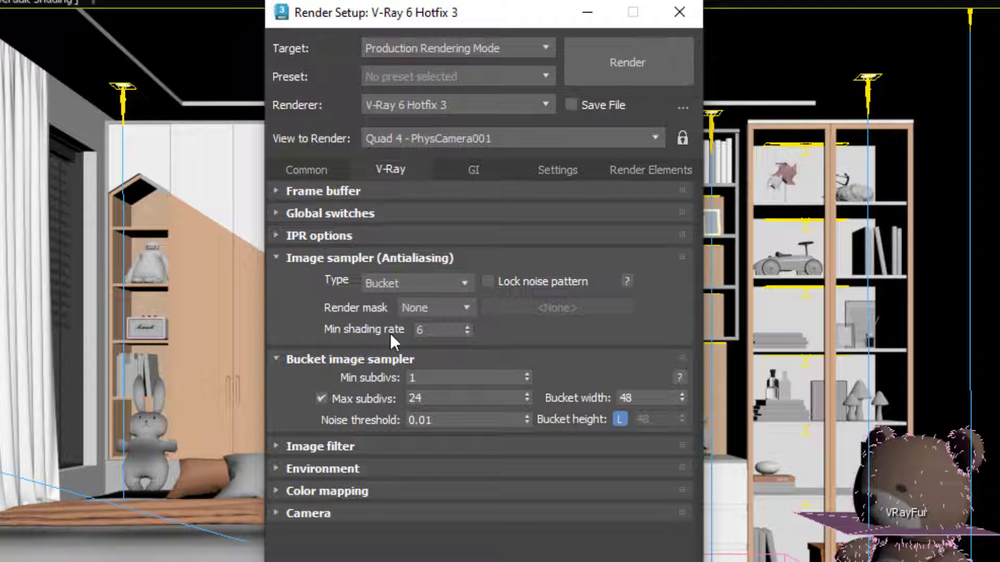
Try a Min shading rate of 5, then lower it to 2 with the spinner arrows.
double_click(422, 330)
text(5)
key(Return)
text(5)
key(Return)
click(825, 283)
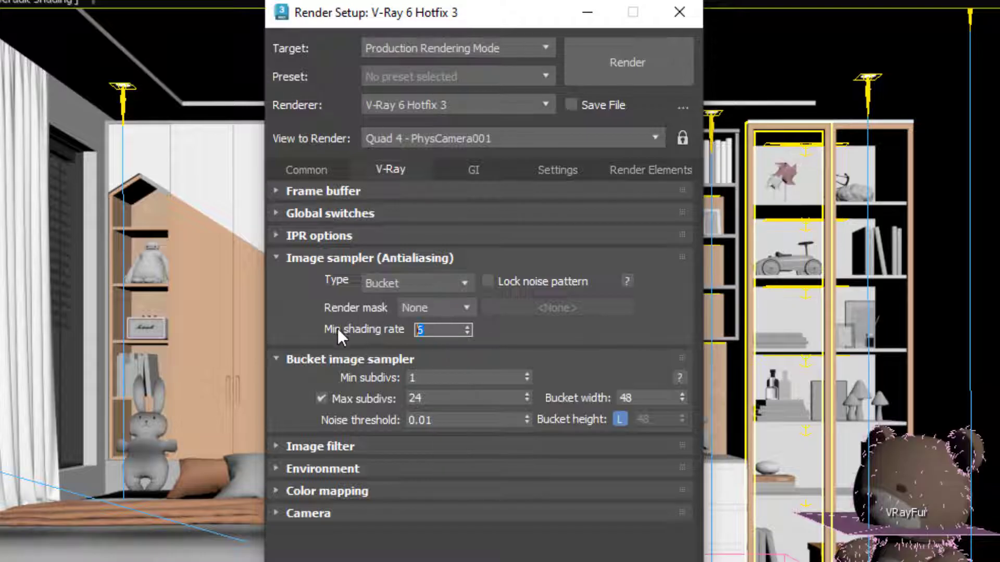
text(5)
key(Return)
click(467, 333)
click(467, 333)
click(466, 333)
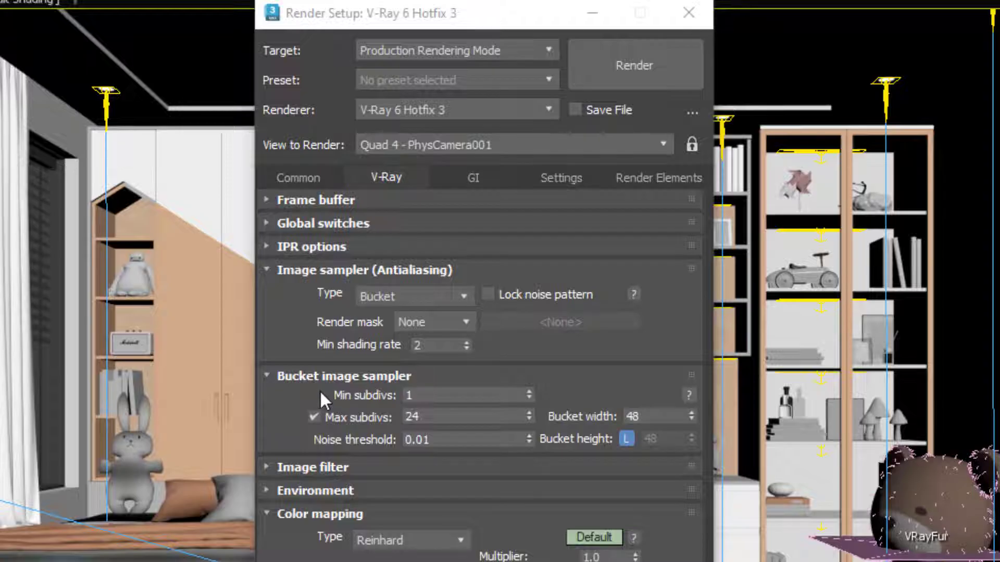
Enter 4 as the bucket Max subdivs and glance over the Render Elements tab.
double_click(450, 395)
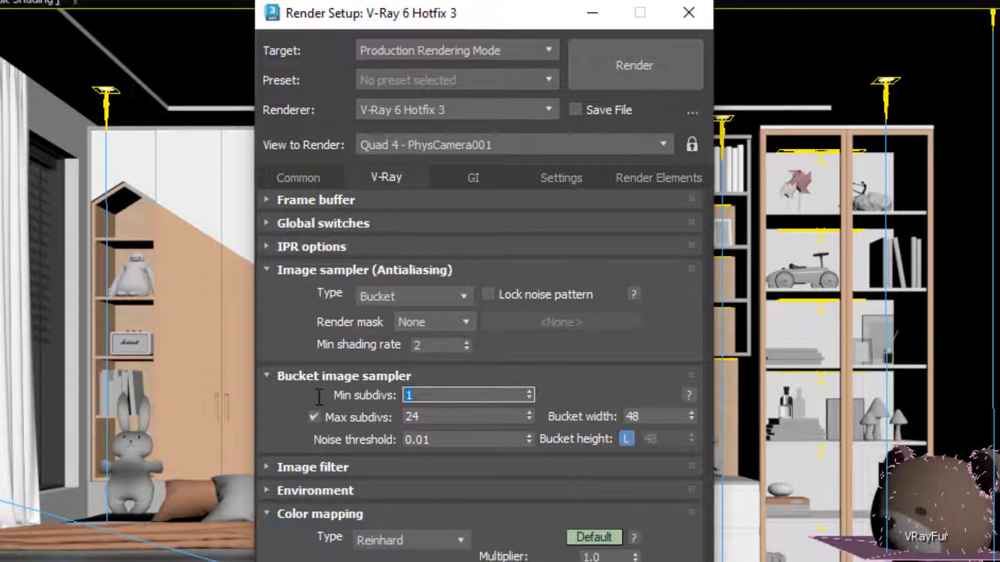
key(Tab)
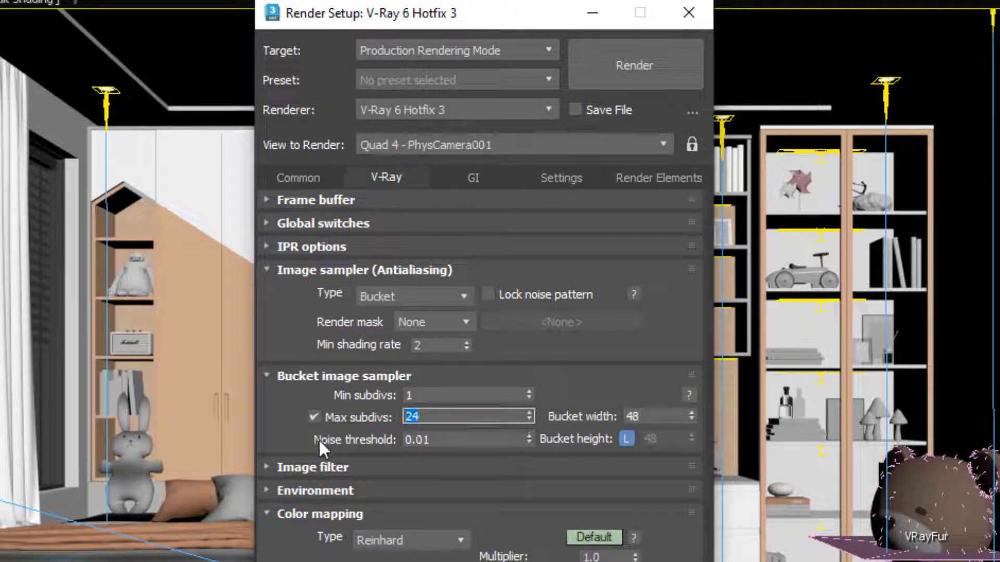
double_click(440, 441)
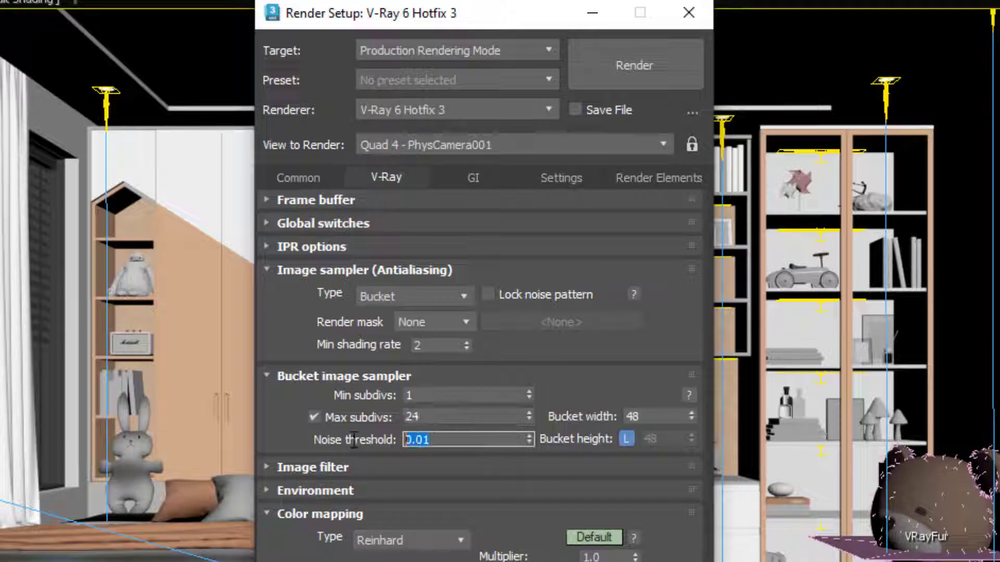
double_click(437, 416)
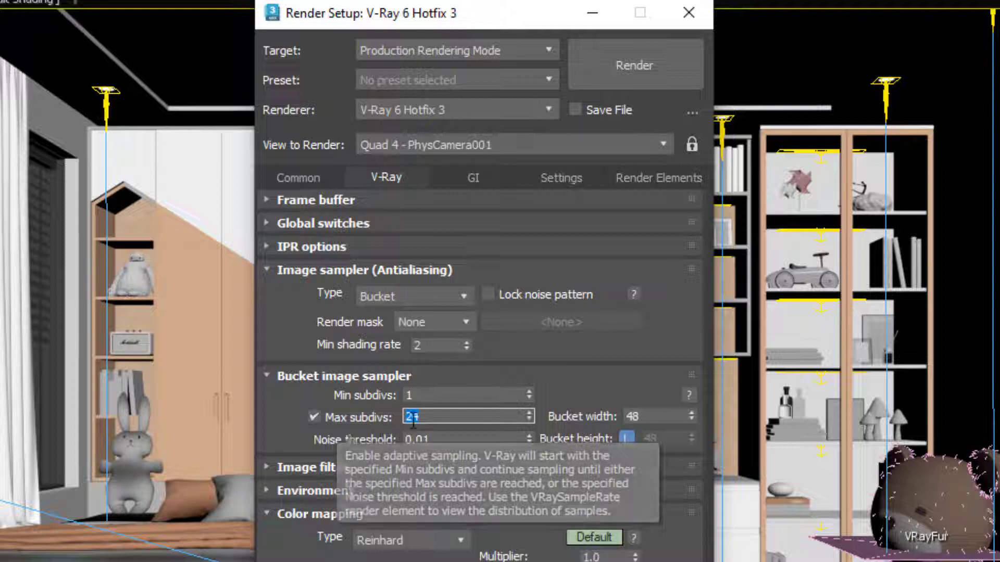
text(4)
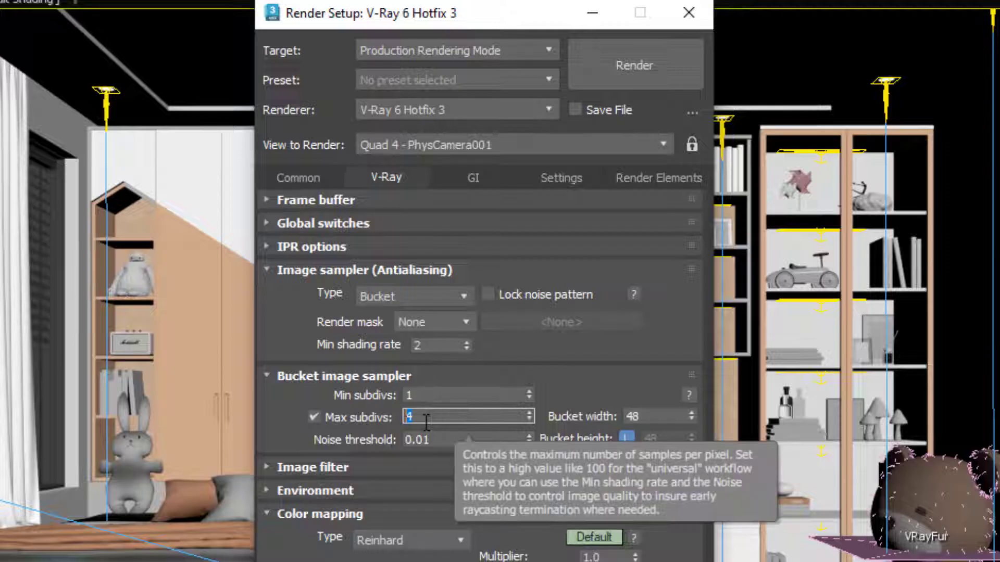
click(637, 178)
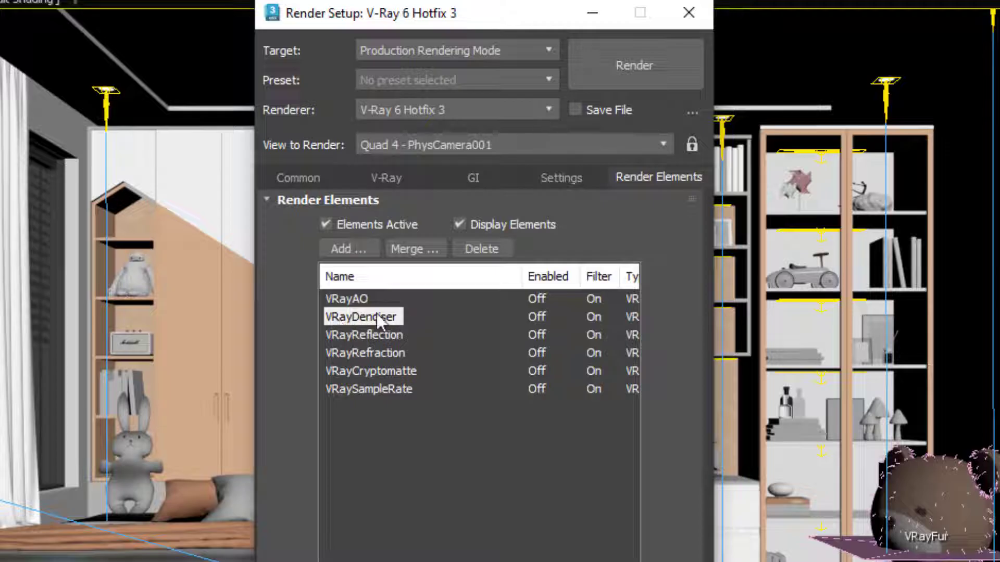
click(392, 179)
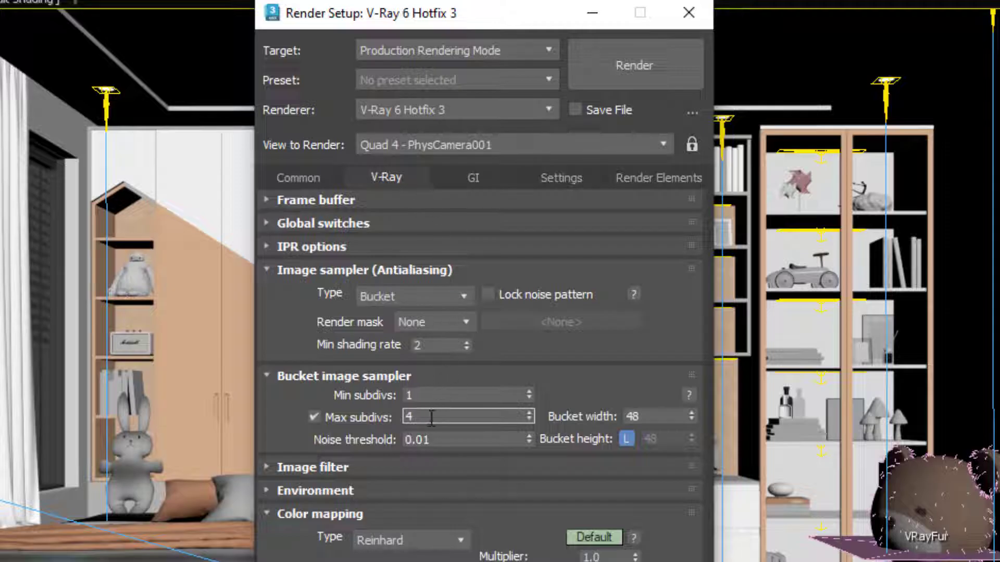
Step Max subdivs up to 12, then replace it with 4.
double_click(412, 417)
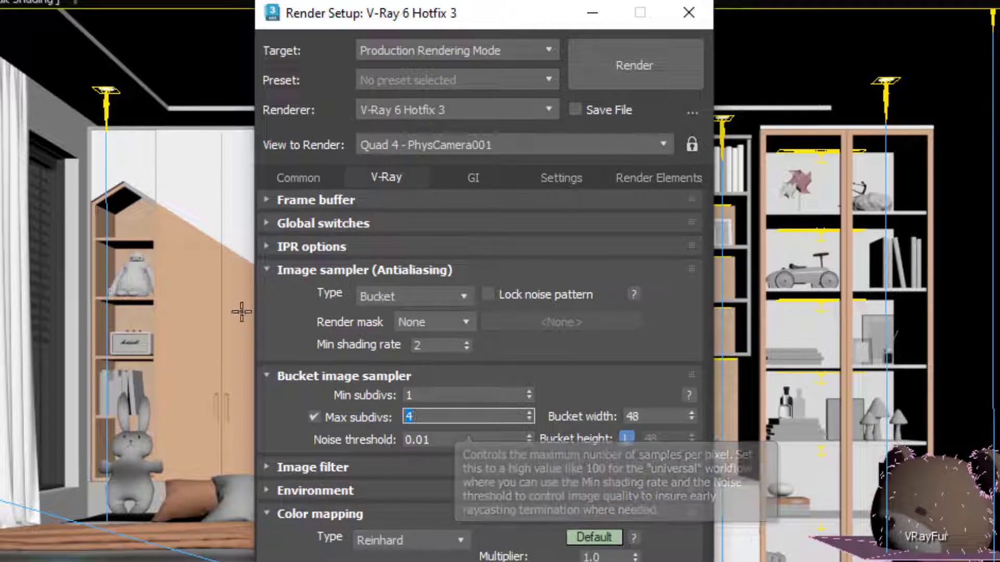
click(530, 412)
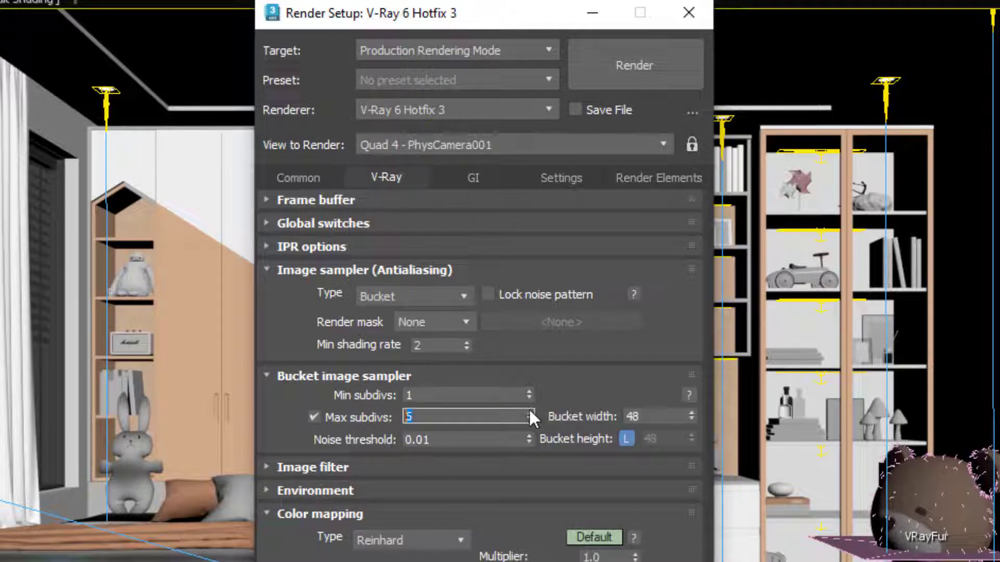
click(530, 411)
click(530, 412)
click(530, 411)
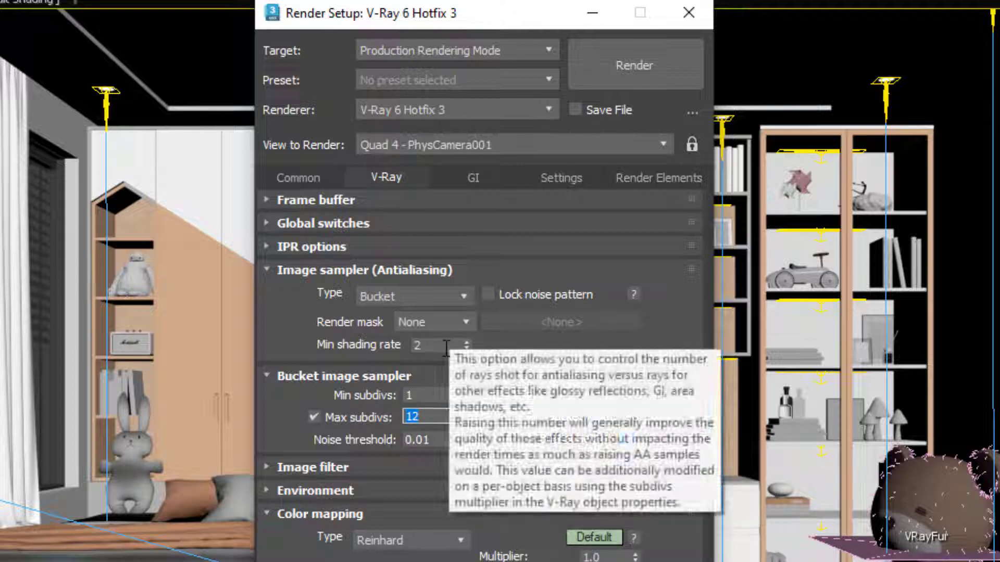
click(442, 345)
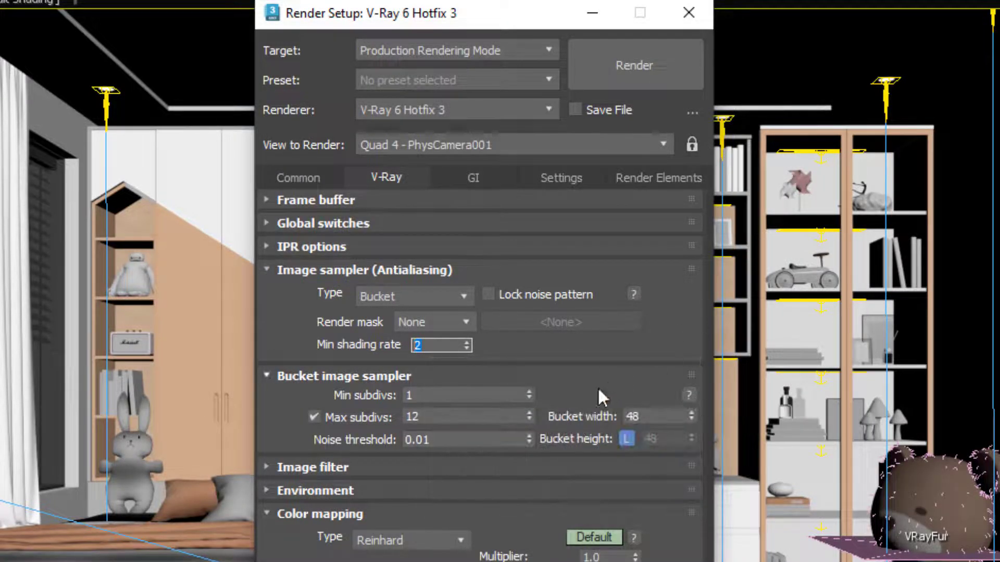
double_click(485, 417)
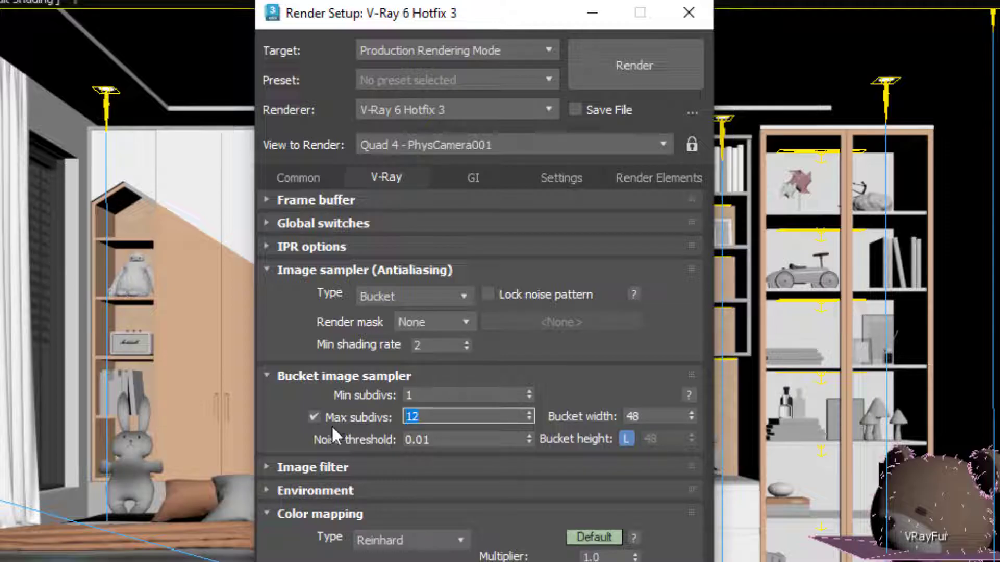
text(4)
Switch the image sampler to Progressive and review its Min/Max subdivs and noise threshold.
click(430, 292)
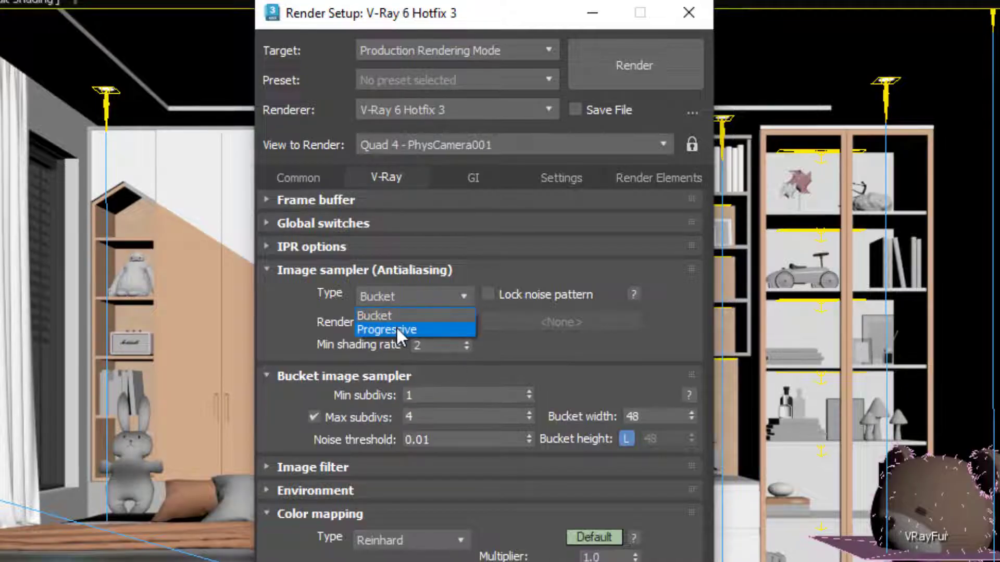
click(397, 328)
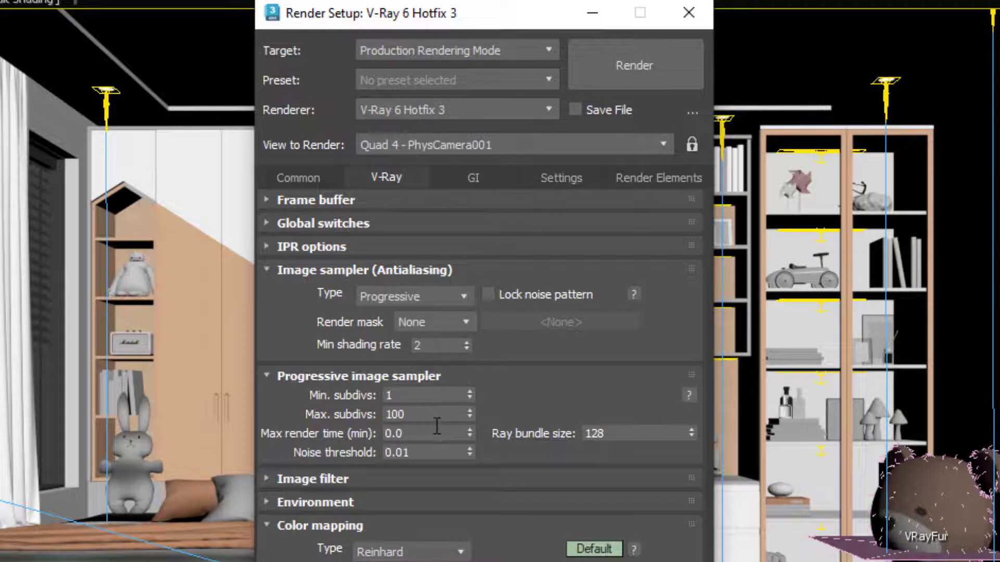
double_click(399, 399)
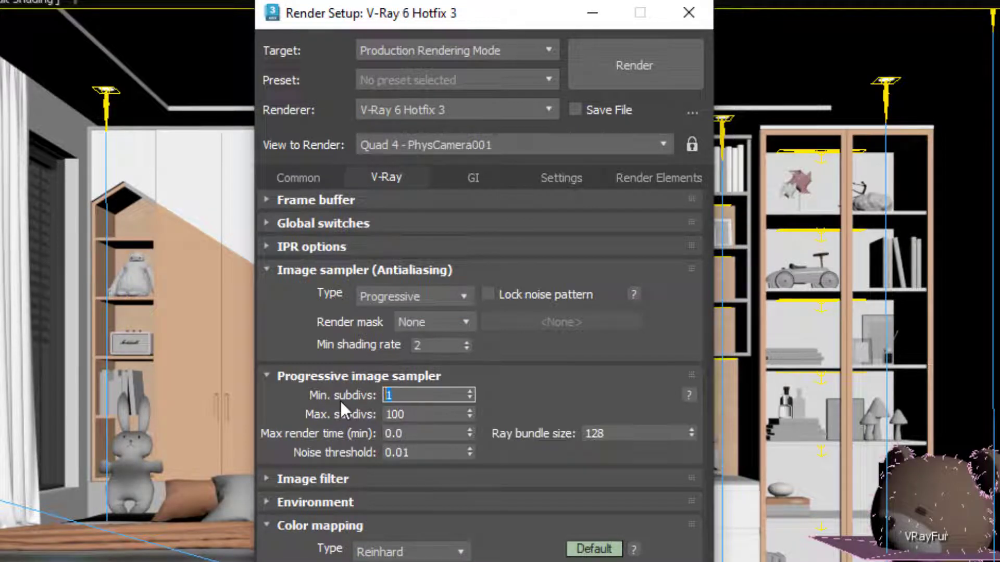
double_click(422, 414)
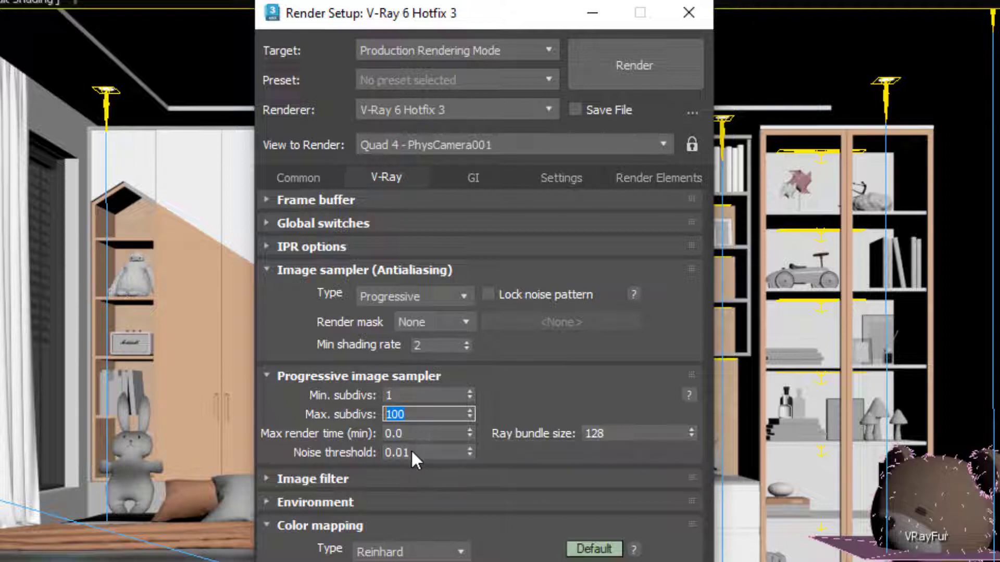
click(411, 449)
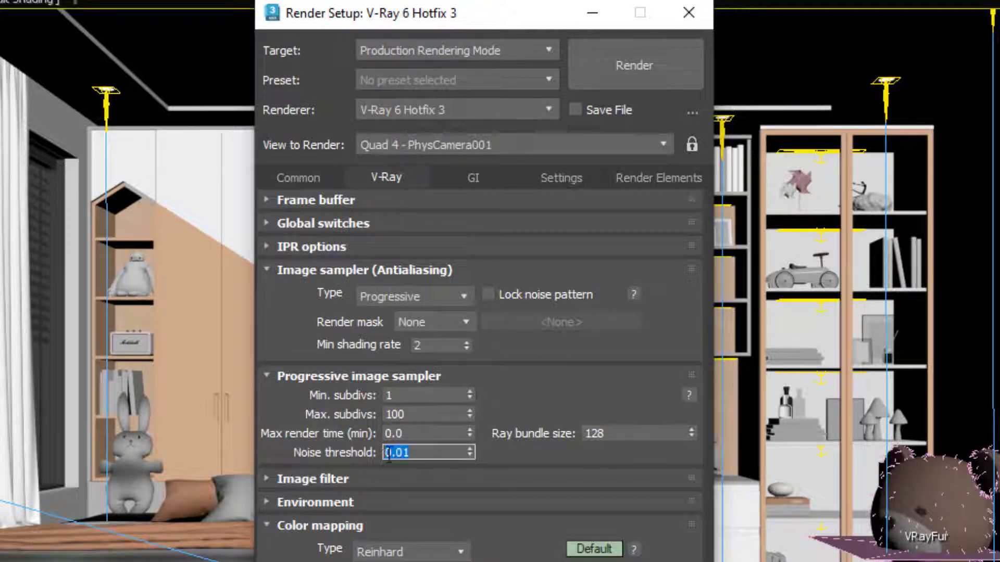
click(416, 415)
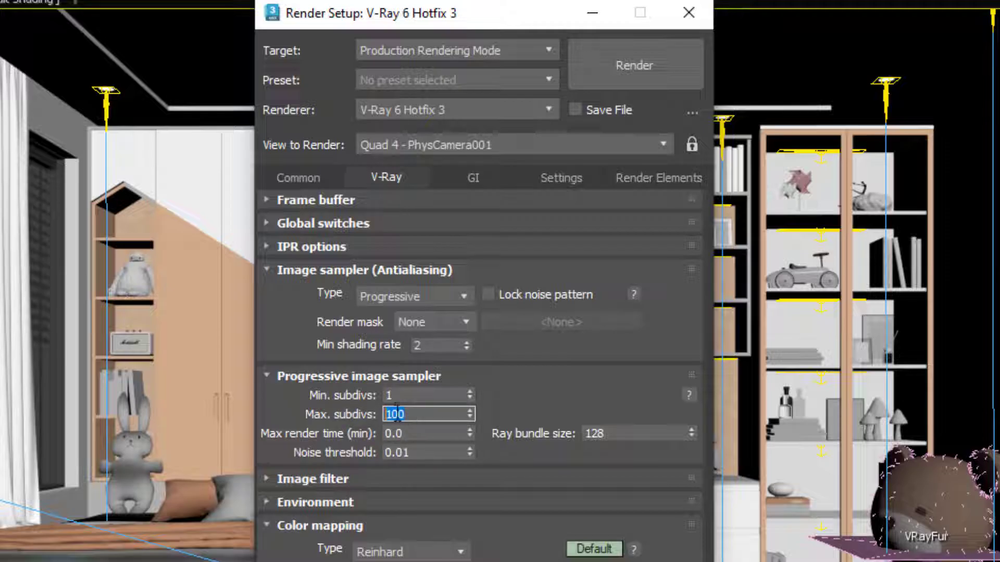
Try 5 for Max render time, then revert it to 0.0.
click(417, 435)
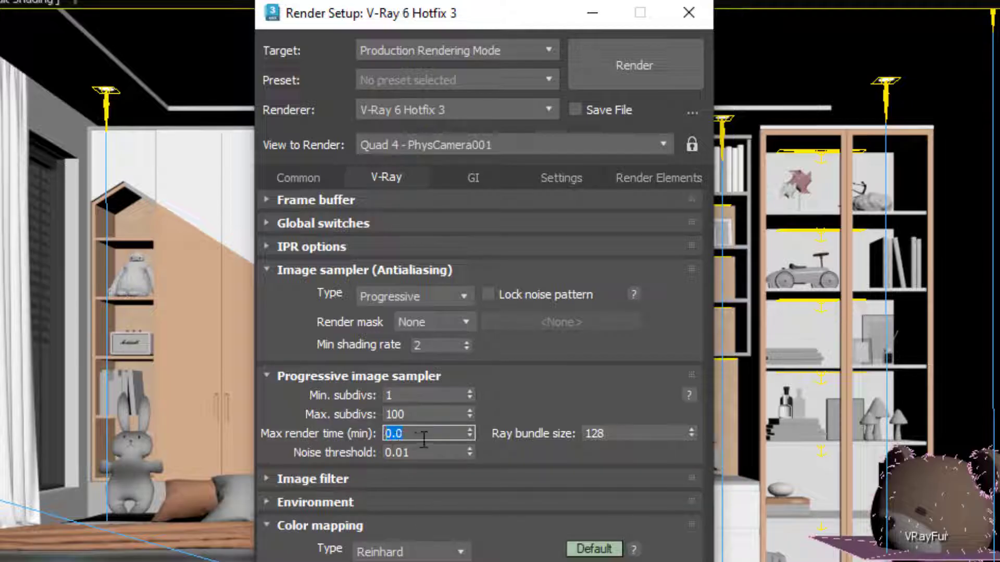
text(5)
key(ctrl+z)
key(Tab)
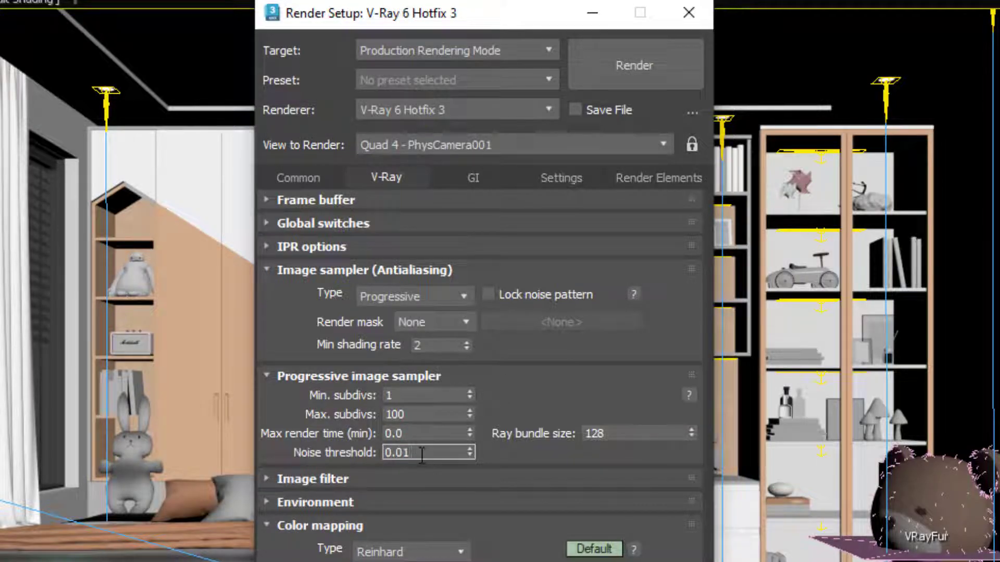
double_click(424, 414)
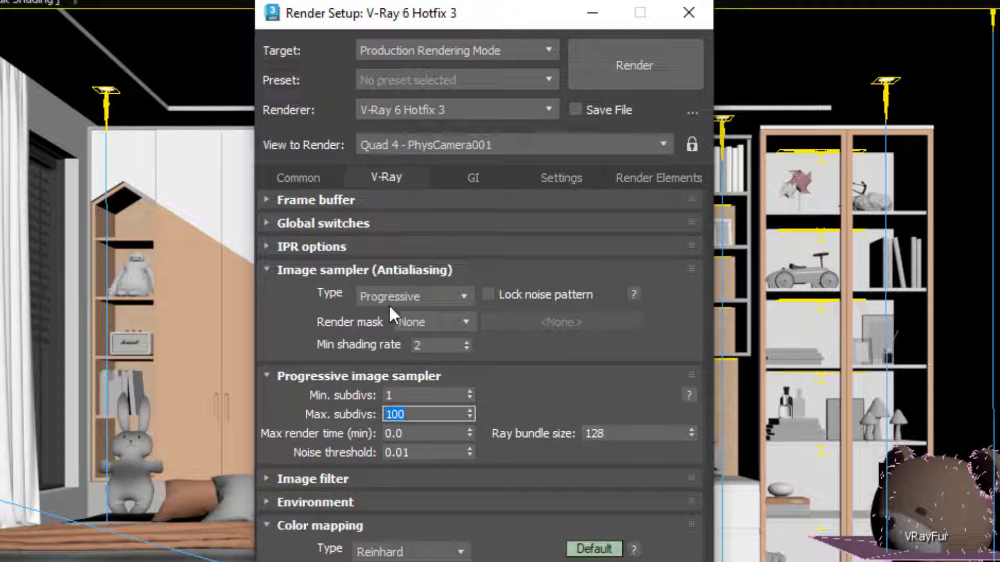
Return the image sampler type to Bucket, keeping Max subdivs at 4.
click(431, 296)
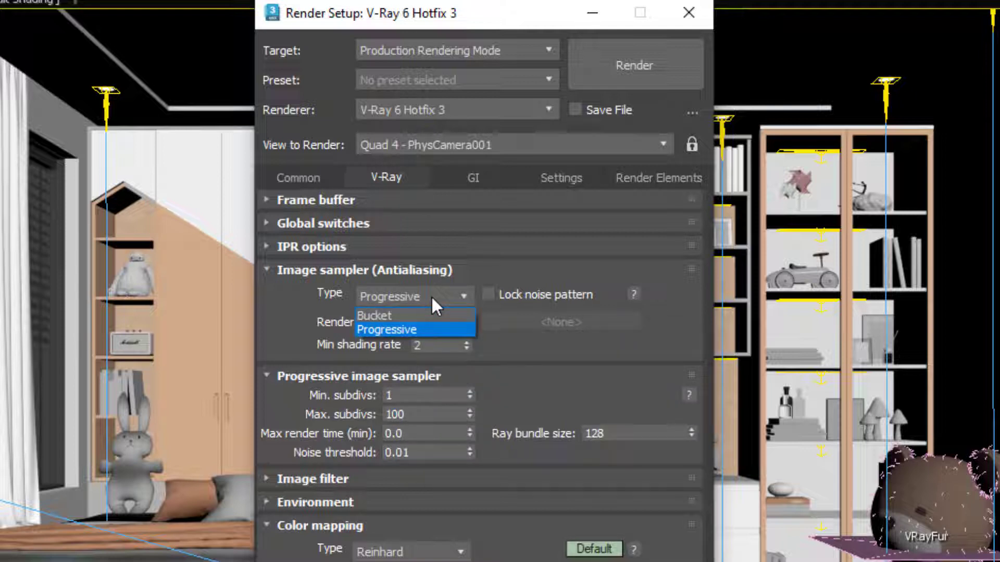
click(431, 295)
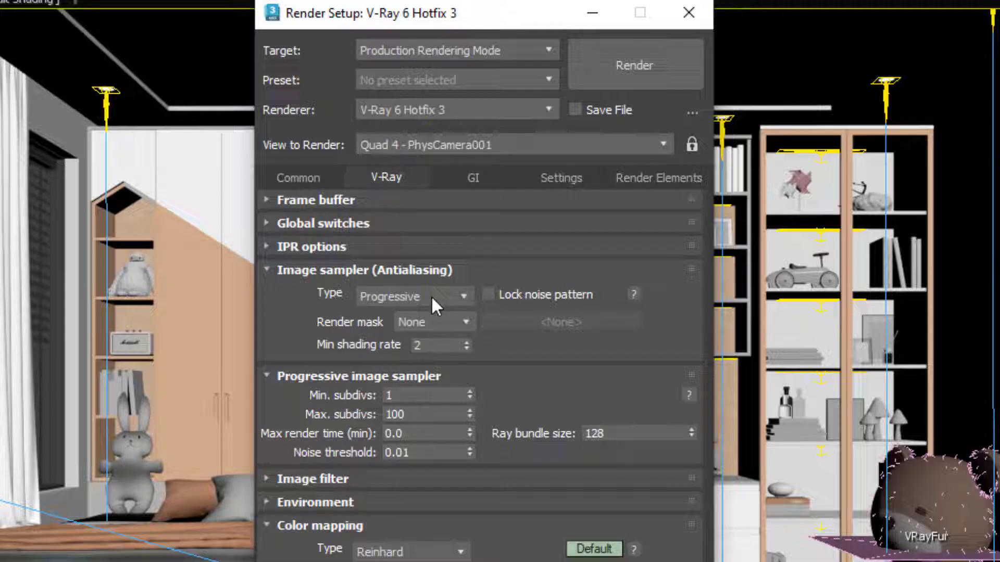
click(431, 295)
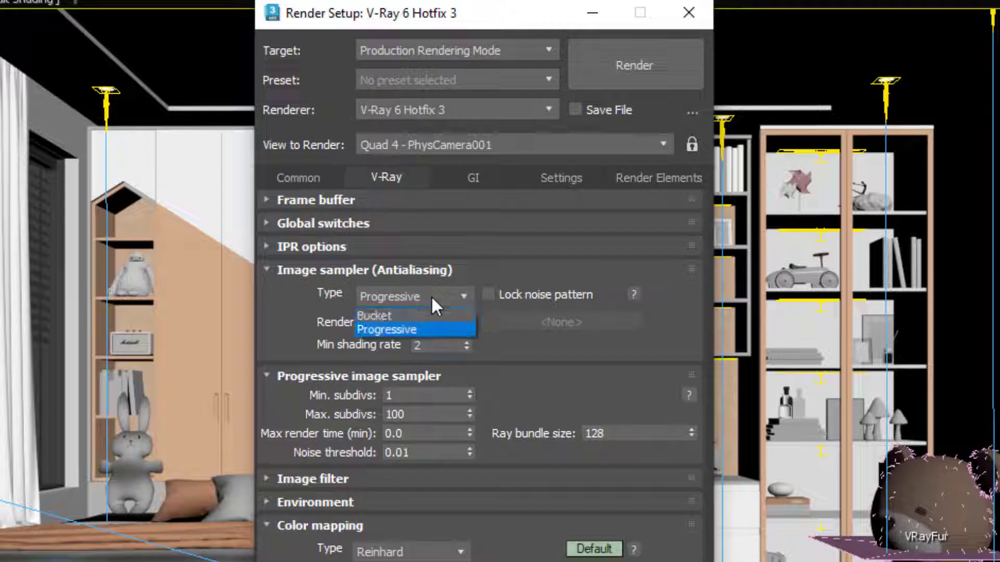
click(399, 315)
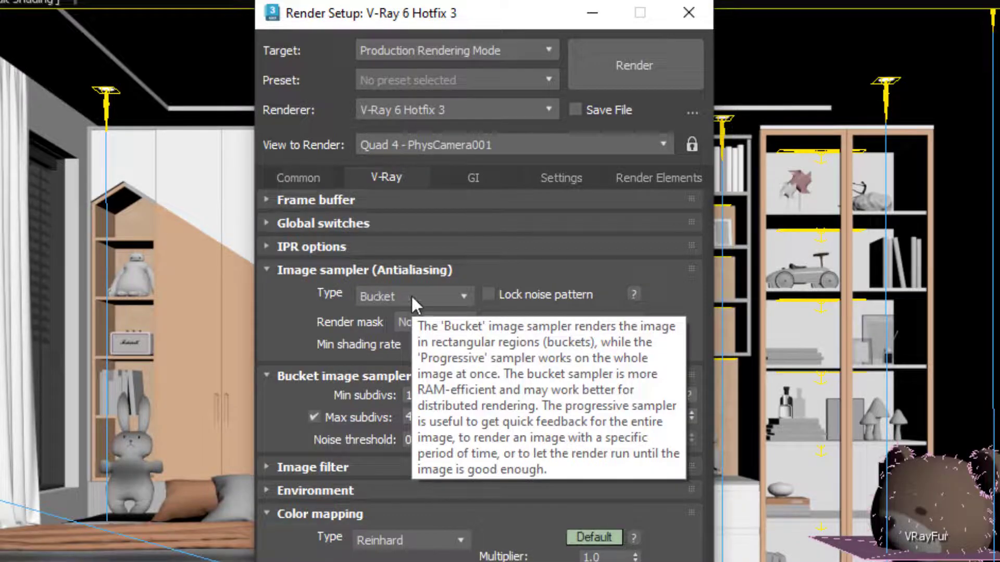
click(405, 295)
click(419, 409)
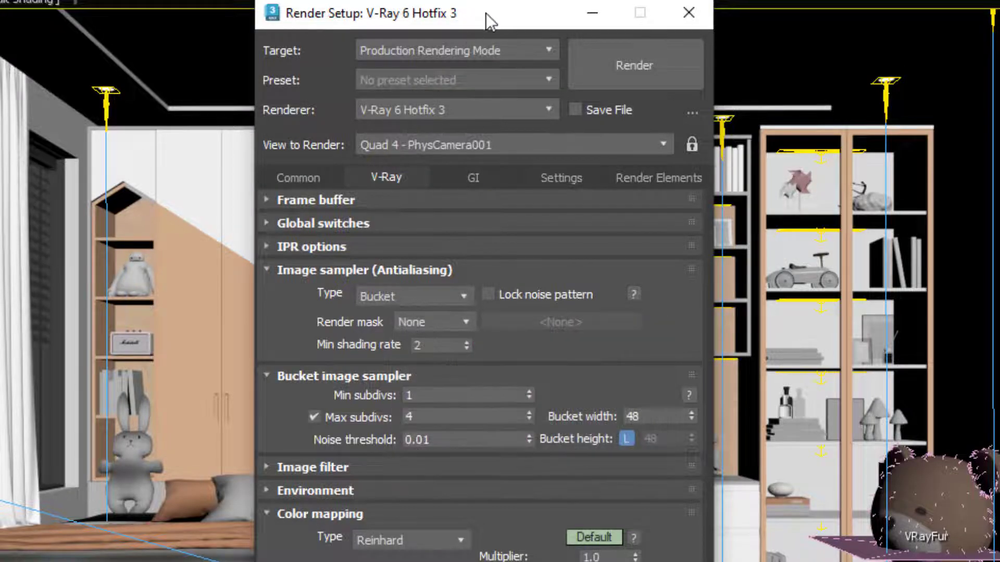
Move Render Setup to the left, briefly try Progressive, and reselect Bucket.
drag(486, 14, 308, 39)
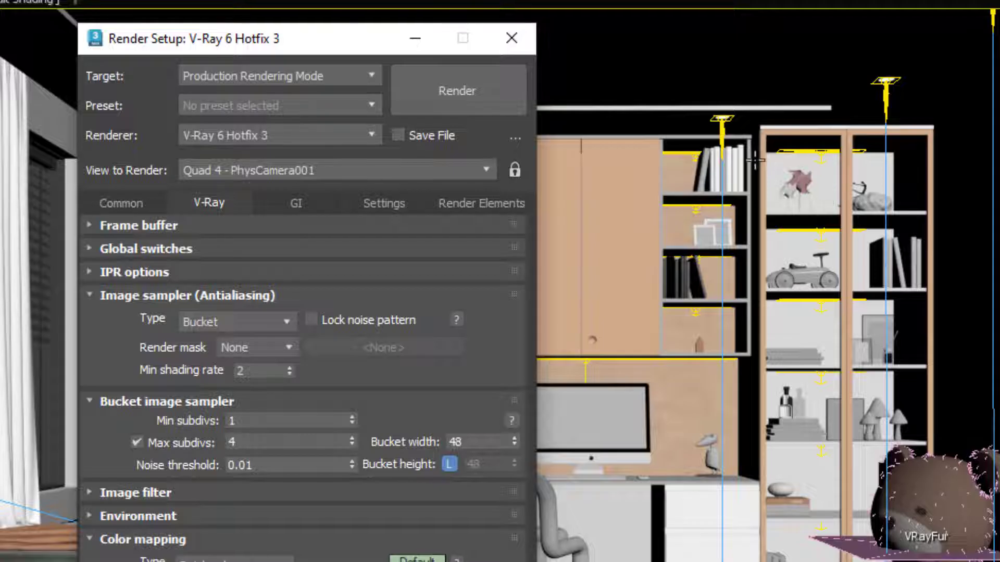
click(177, 443)
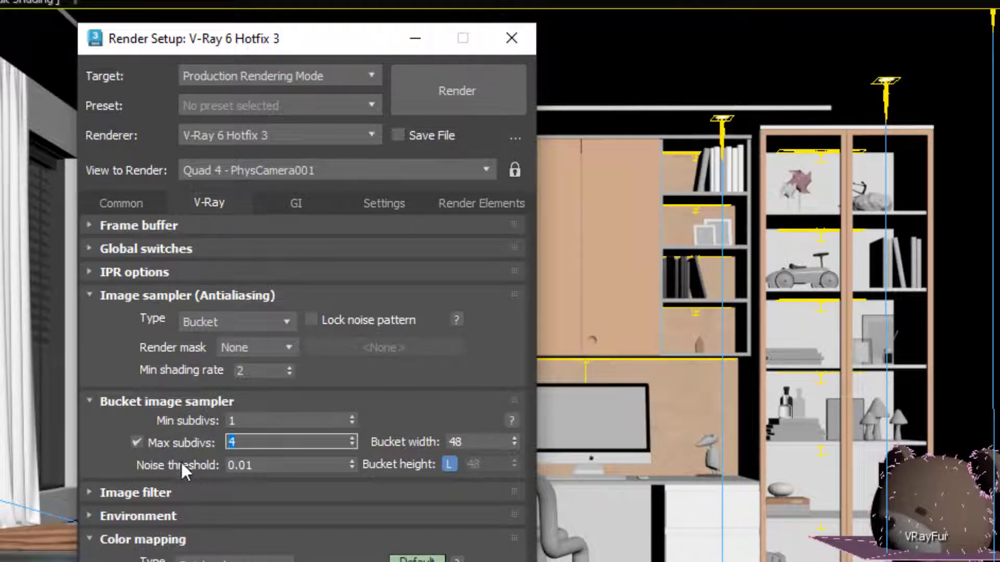
click(237, 322)
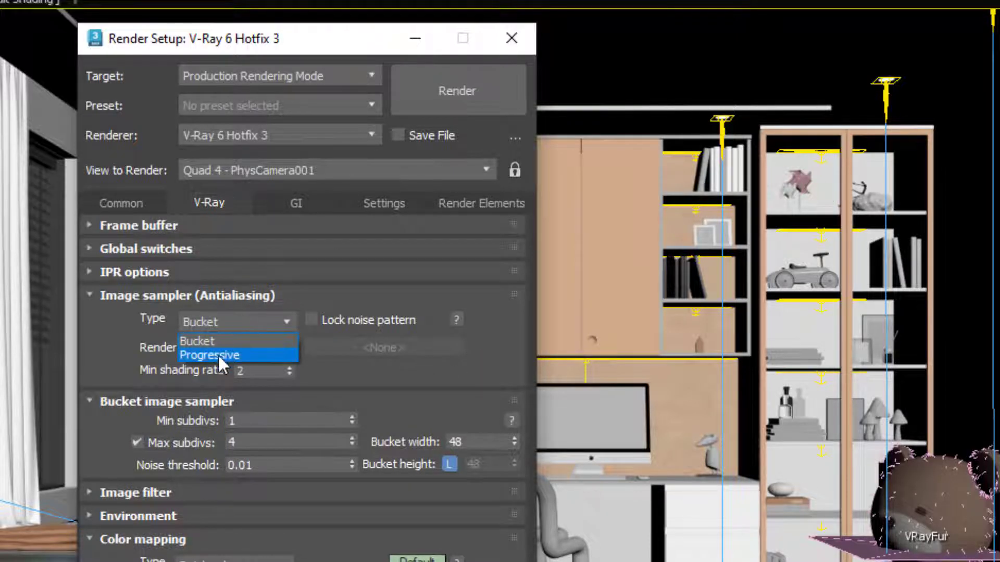
click(219, 356)
mouse_move(234, 322)
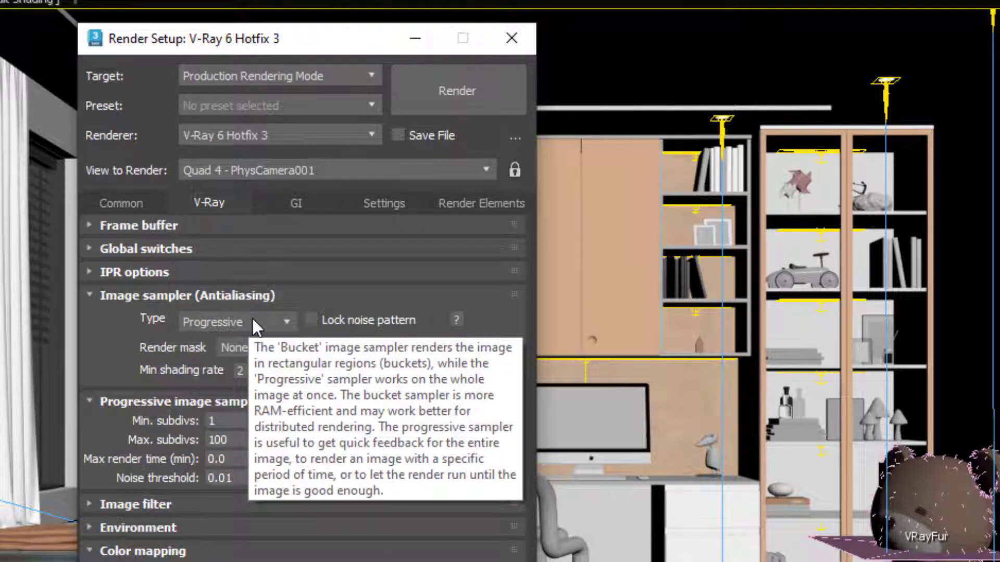
click(252, 319)
click(243, 339)
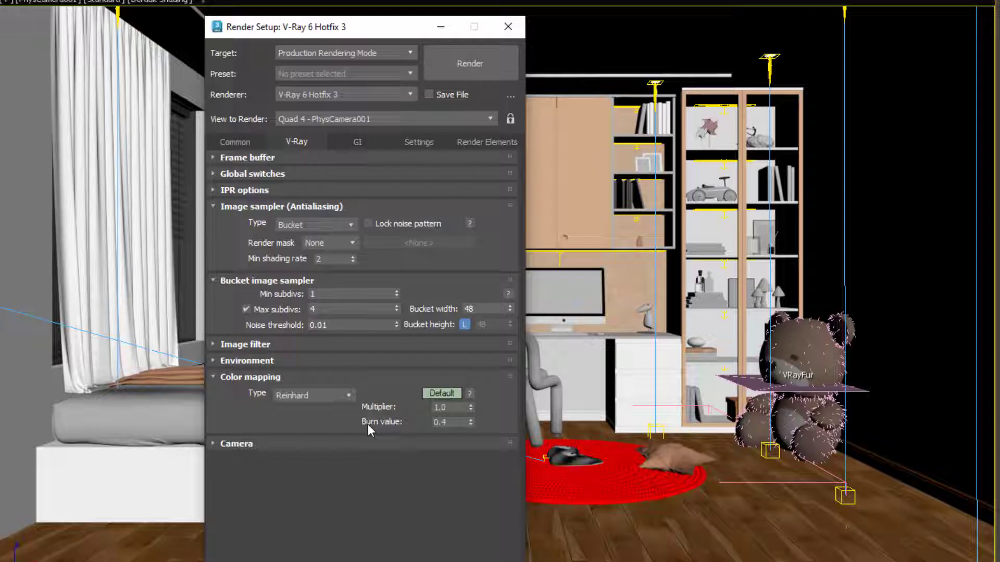
double_click(451, 423)
click(453, 425)
drag(448, 424, 424, 424)
click(470, 393)
scroll(524, 391, down, 10)
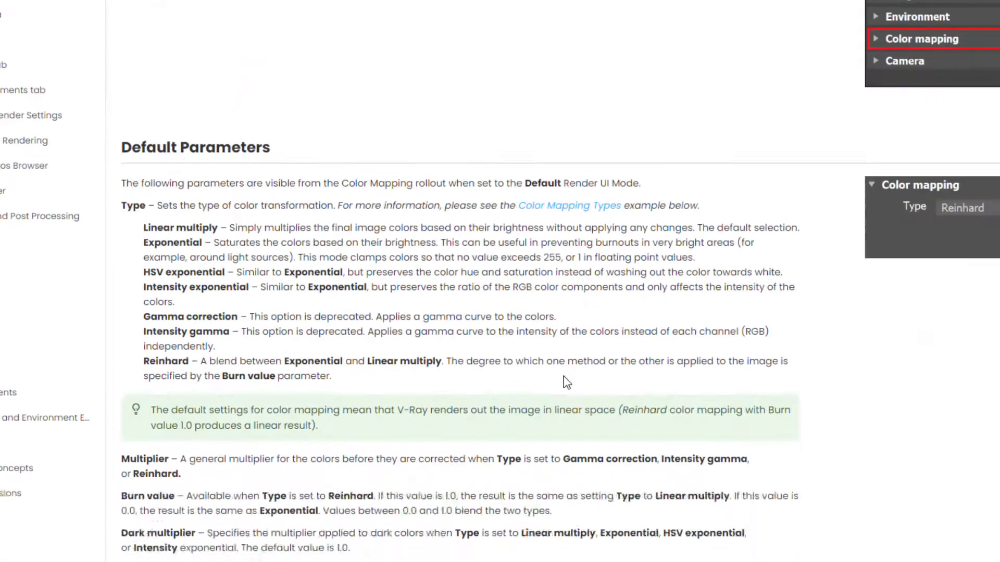
scroll(532, 375, down, 5)
scroll(464, 333, down, 2)
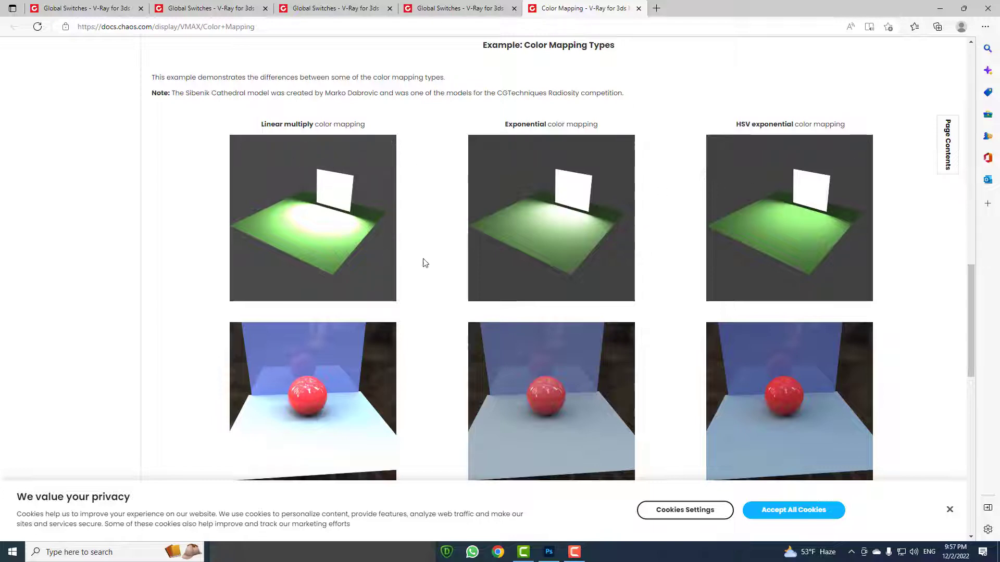
scroll(460, 267, down, 6)
scroll(461, 267, down, 6)
scroll(460, 267, down, 2)
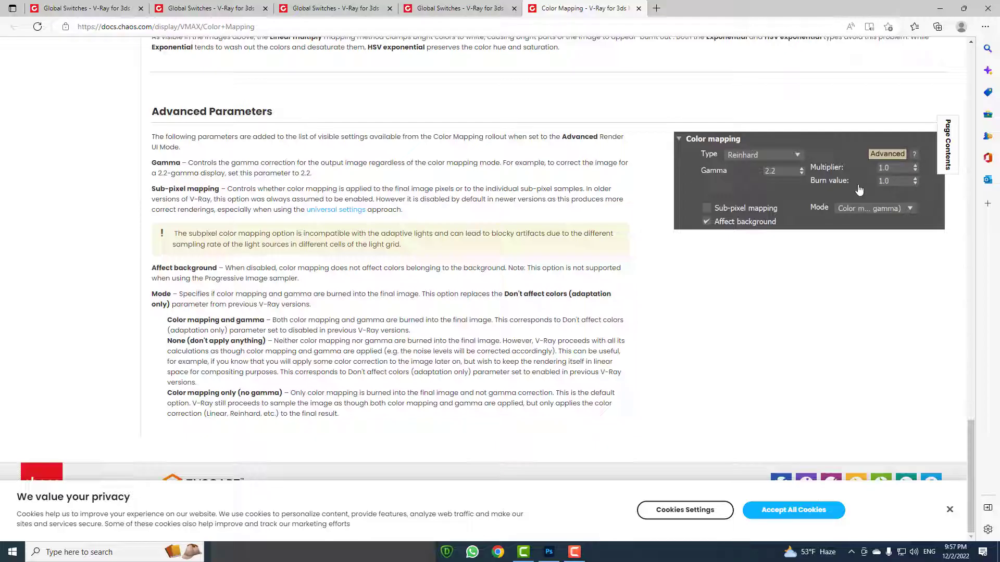
click(940, 7)
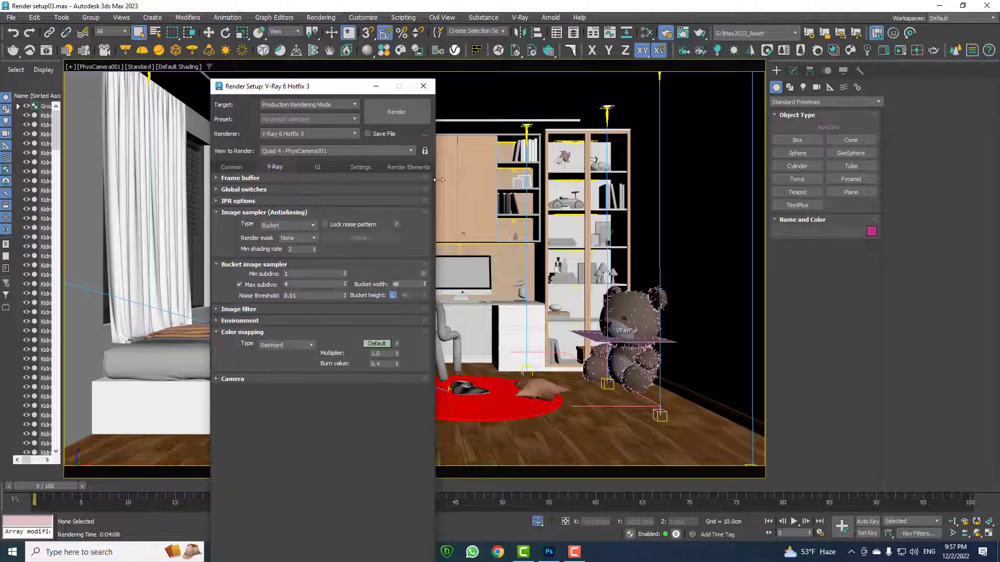
On the GI tab, toggle Enable GI off and on, keeping Brute force primary and Light cache secondary.
click(317, 168)
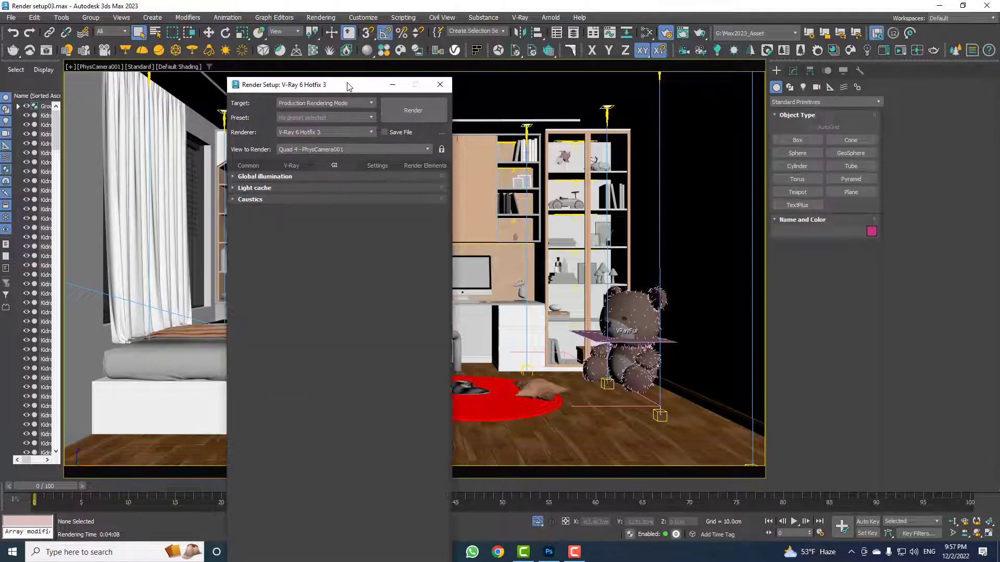
drag(323, 86, 558, 63)
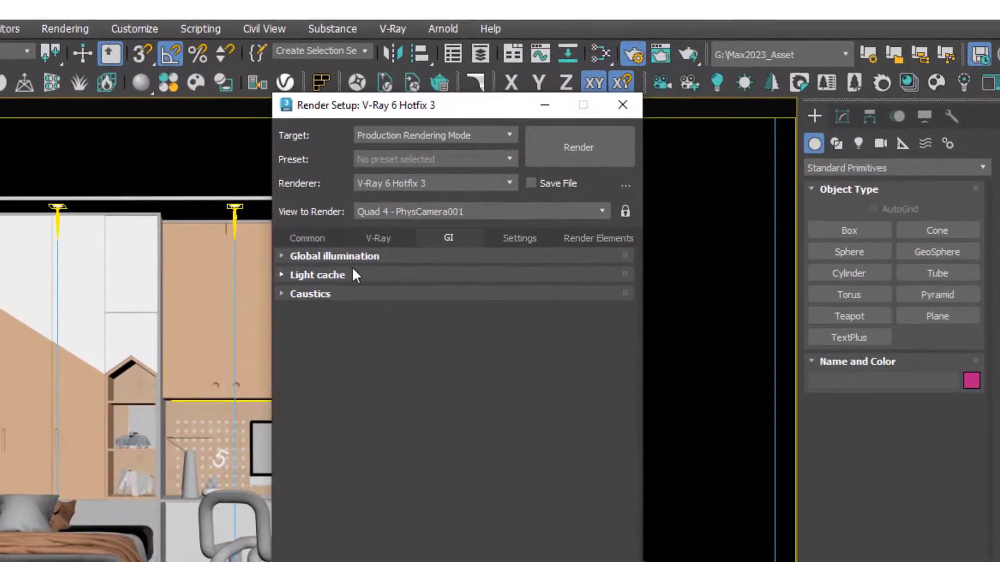
click(331, 257)
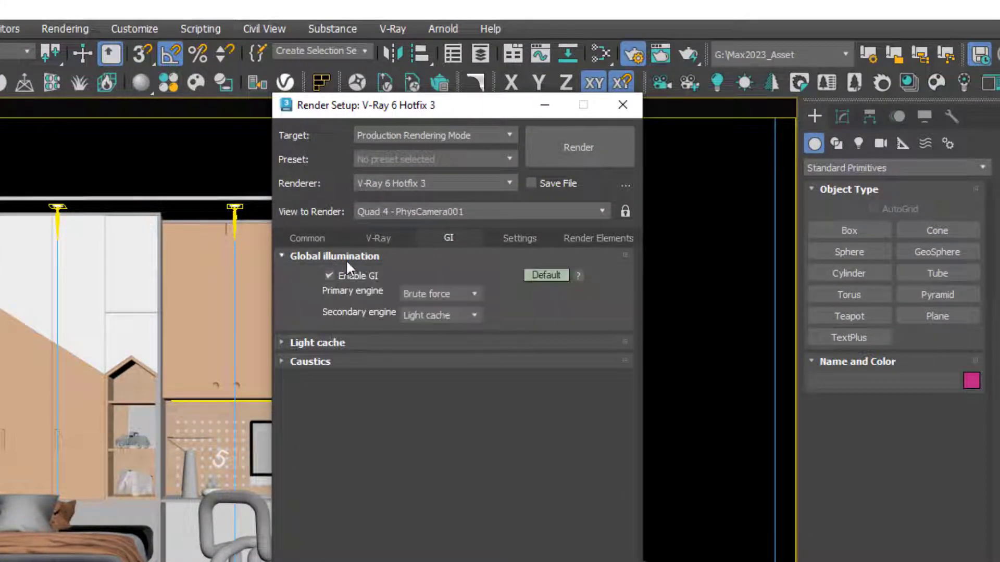
click(343, 279)
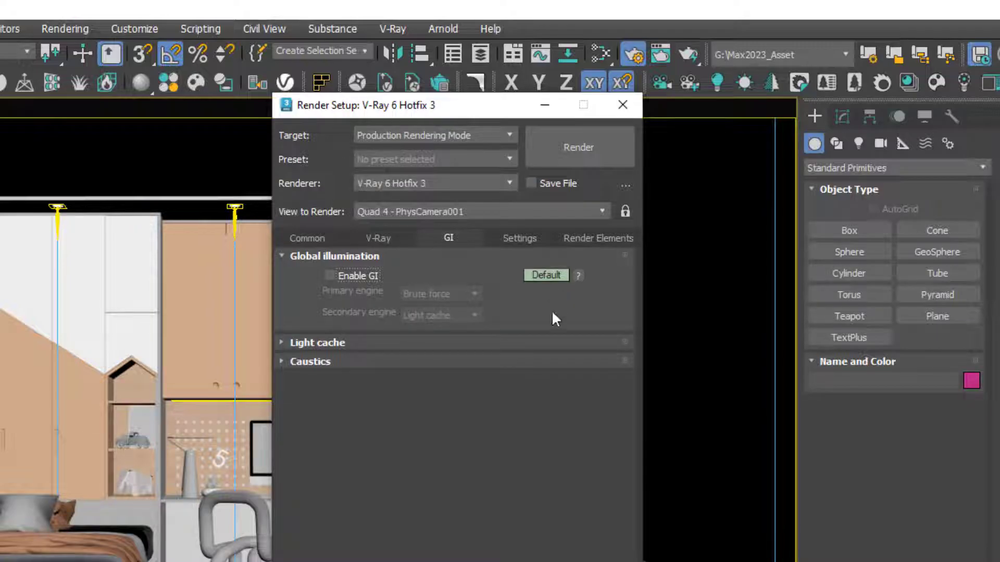
click(330, 275)
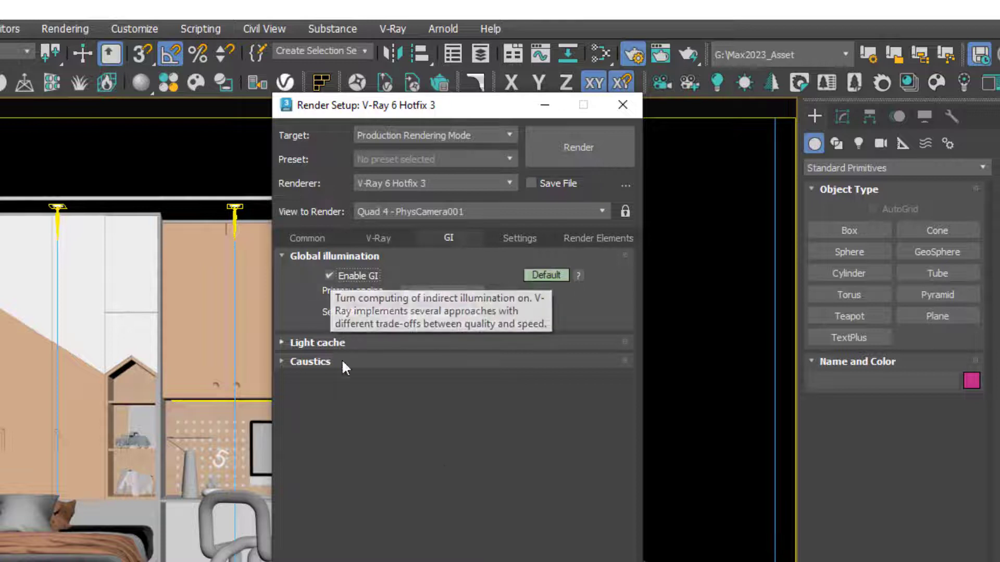
click(451, 291)
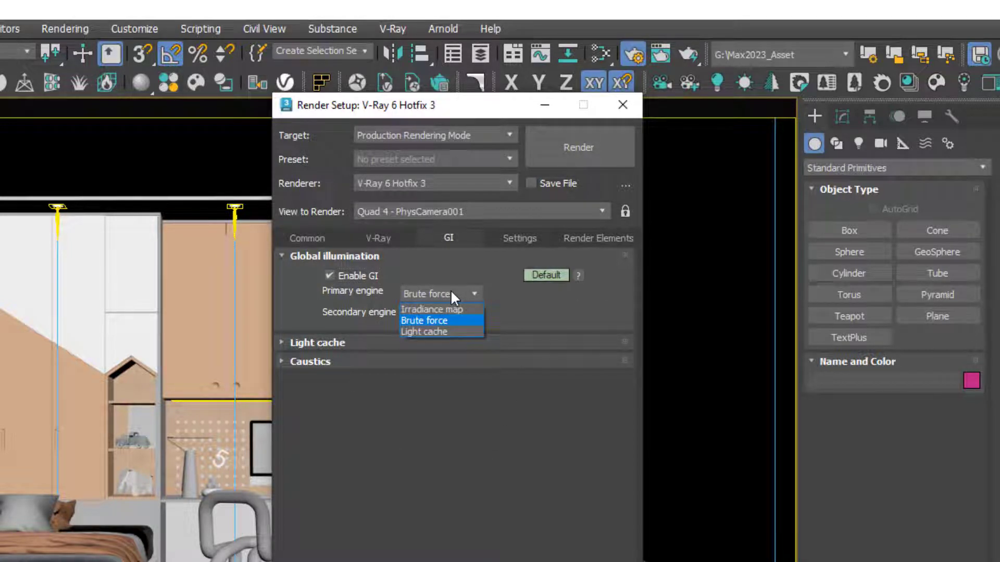
click(451, 293)
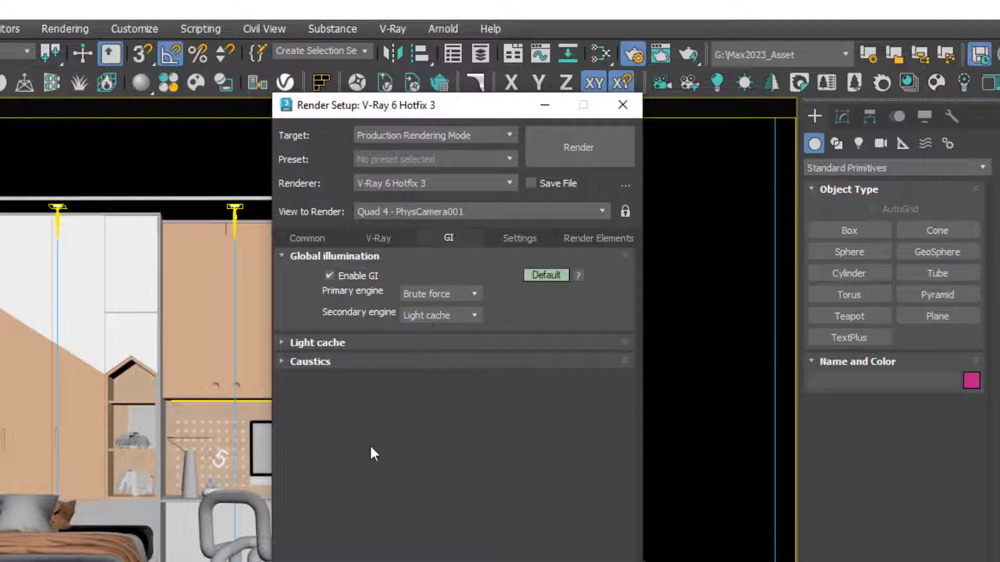
click(464, 293)
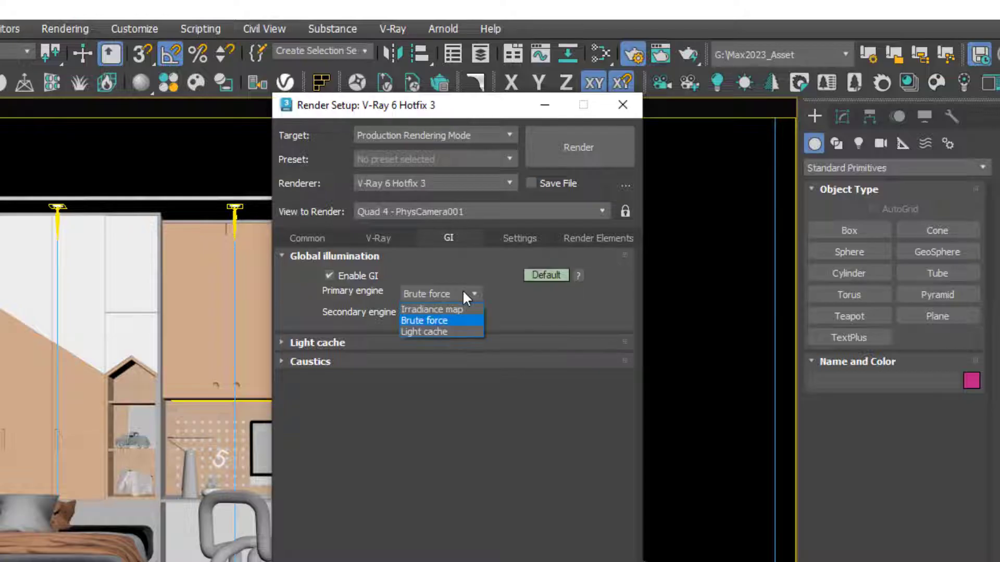
Make Irradiance map the primary GI engine with the Very low preset.
click(451, 310)
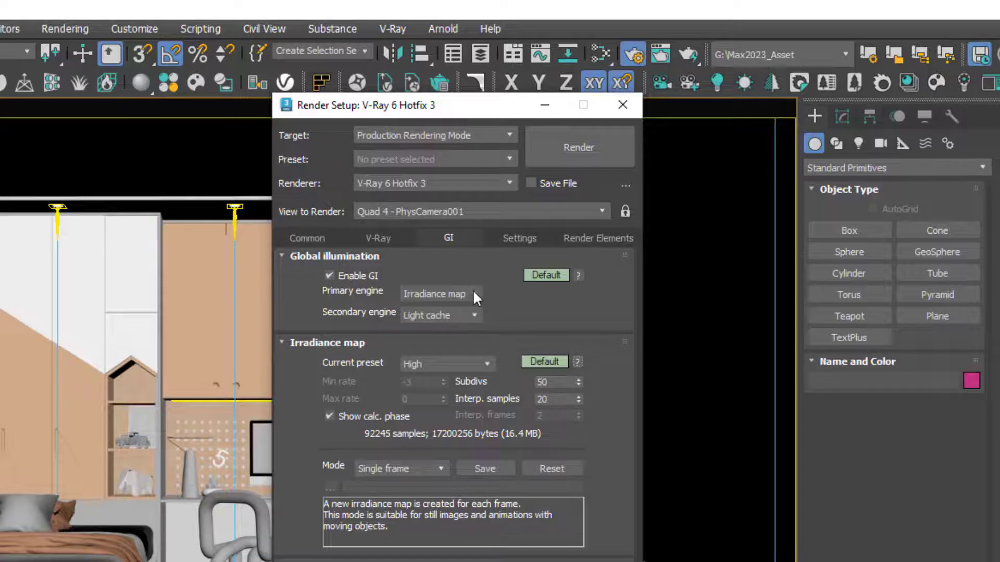
click(442, 364)
click(441, 392)
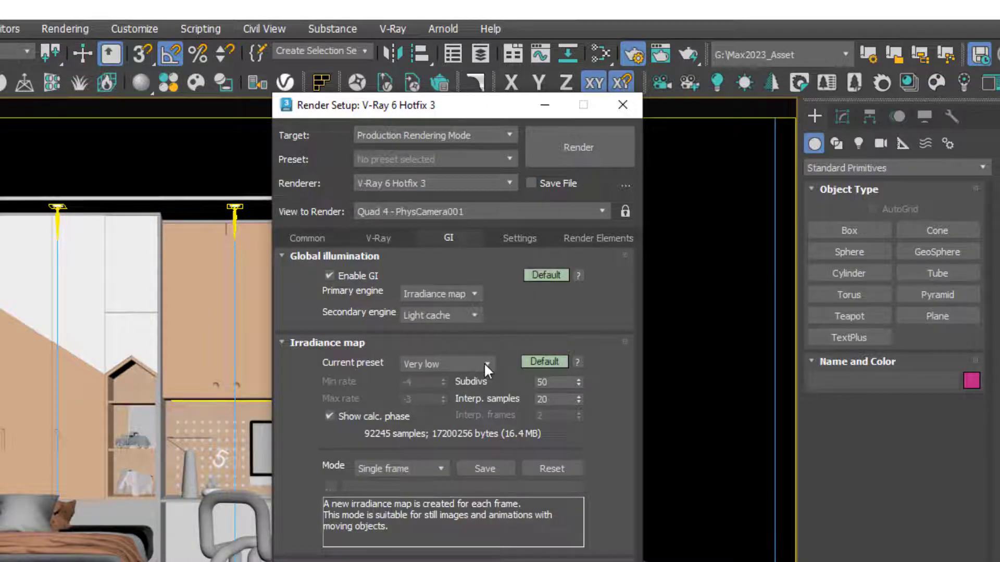
click(437, 362)
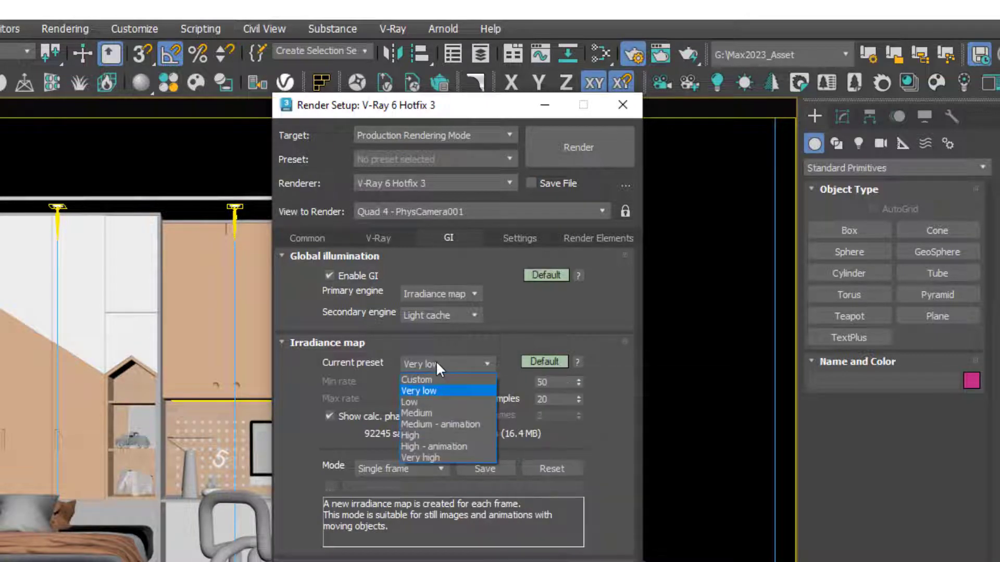
click(435, 361)
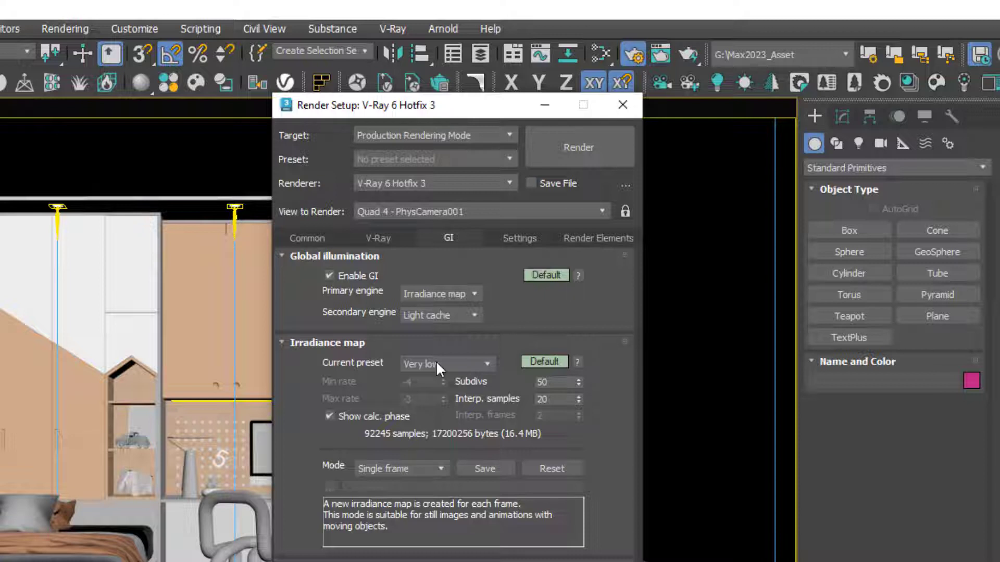
click(436, 361)
click(435, 390)
Briefly try Brute force, restore Irradiance map as primary, and open the Settings page.
click(458, 293)
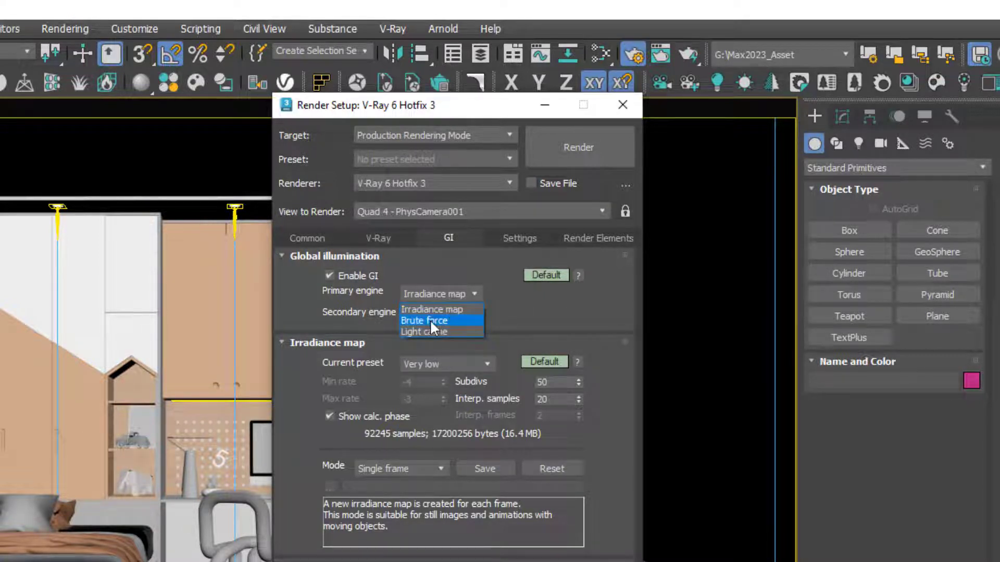
click(430, 320)
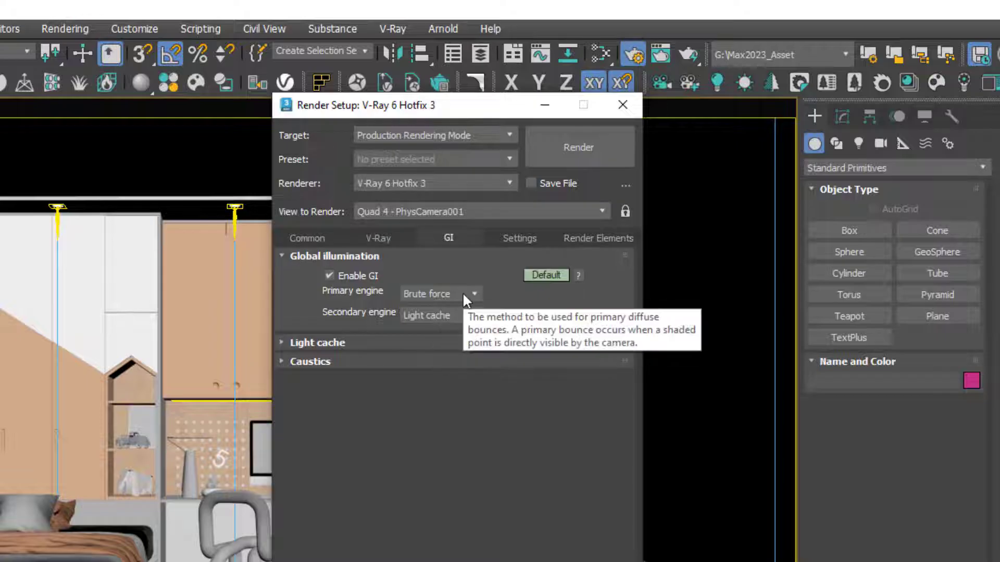
click(462, 293)
click(458, 294)
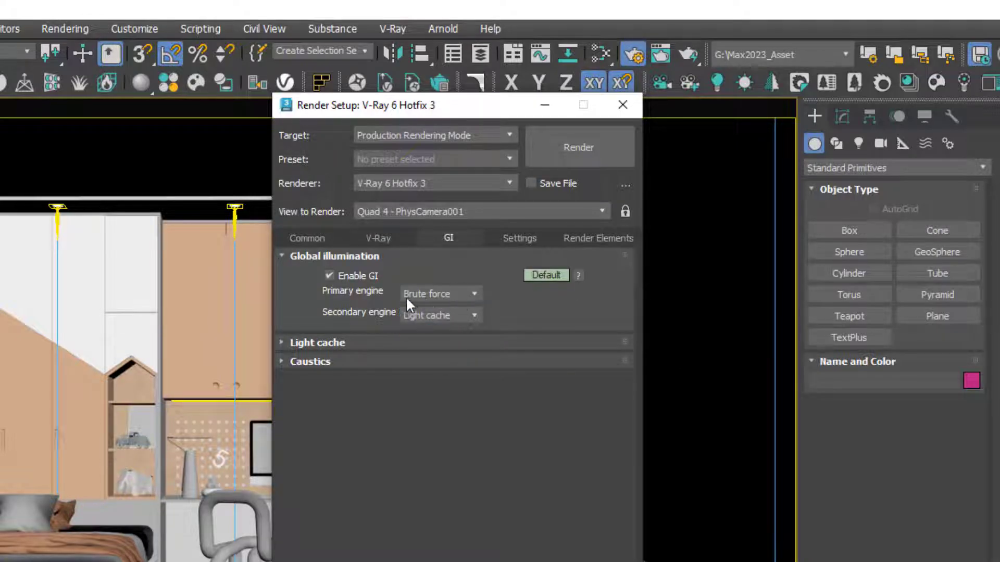
click(458, 294)
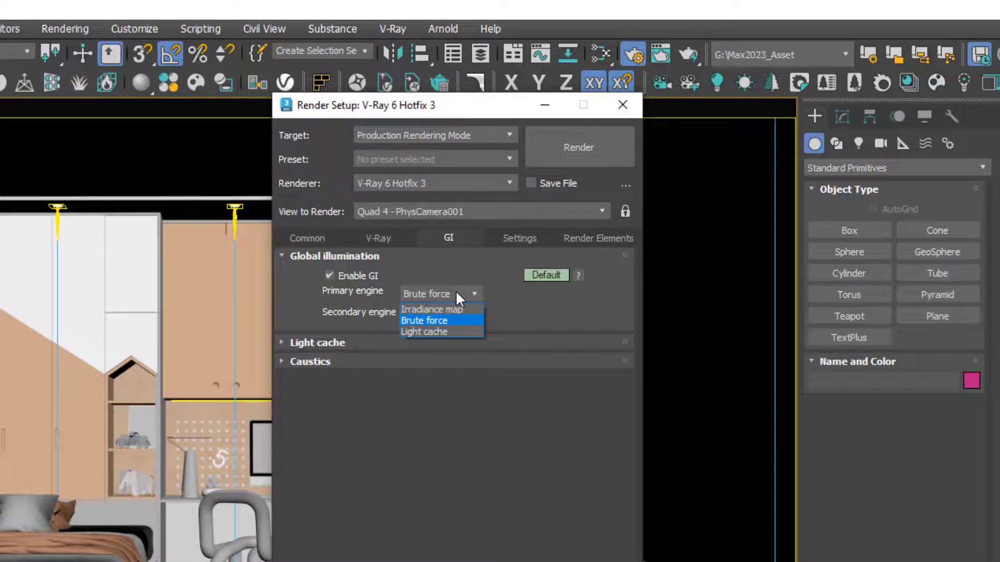
click(451, 309)
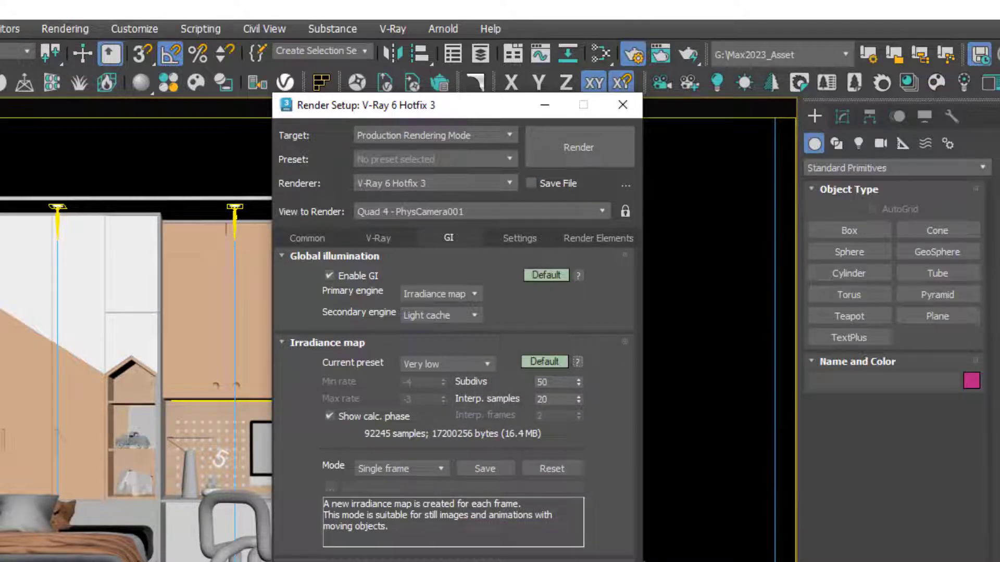
click(518, 240)
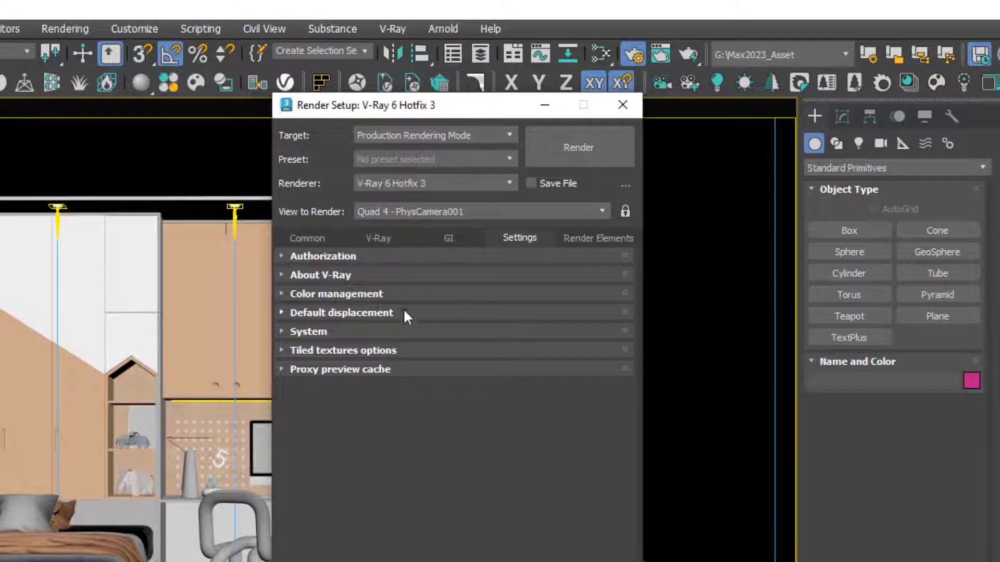
Expand the System rollout in Advanced mode and inspect Dyn mem limit and Default geometry (Auto).
click(310, 334)
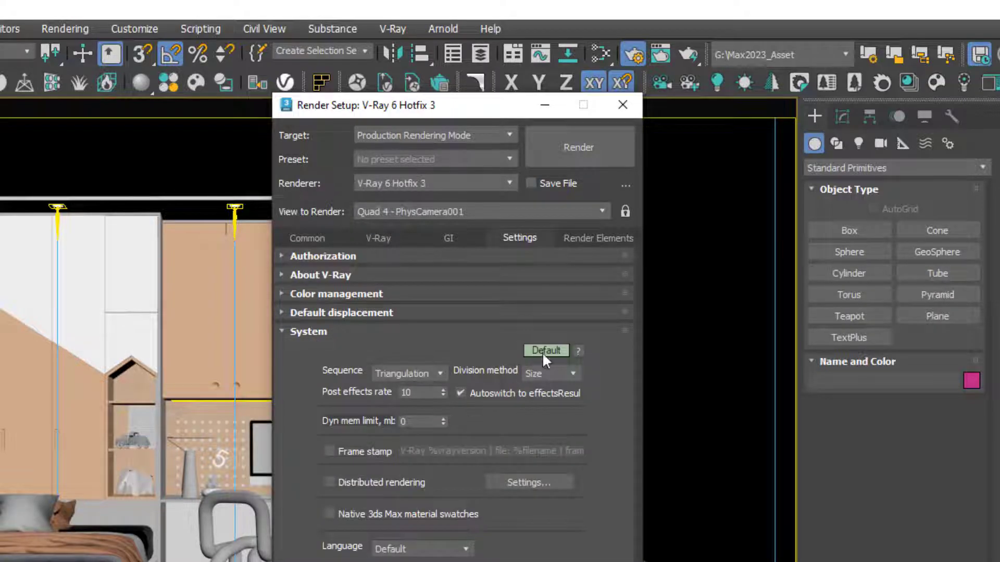
click(543, 349)
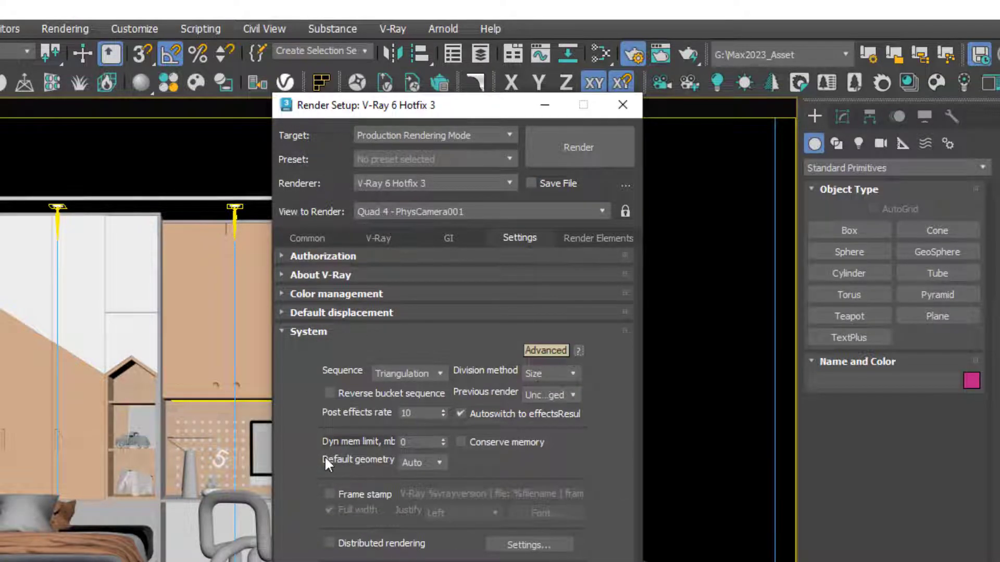
click(437, 462)
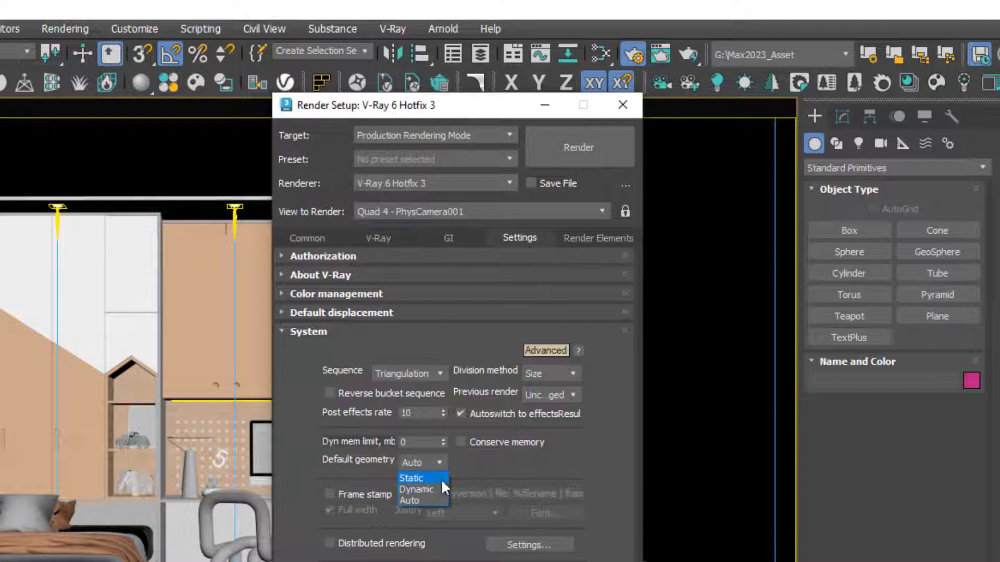
click(501, 462)
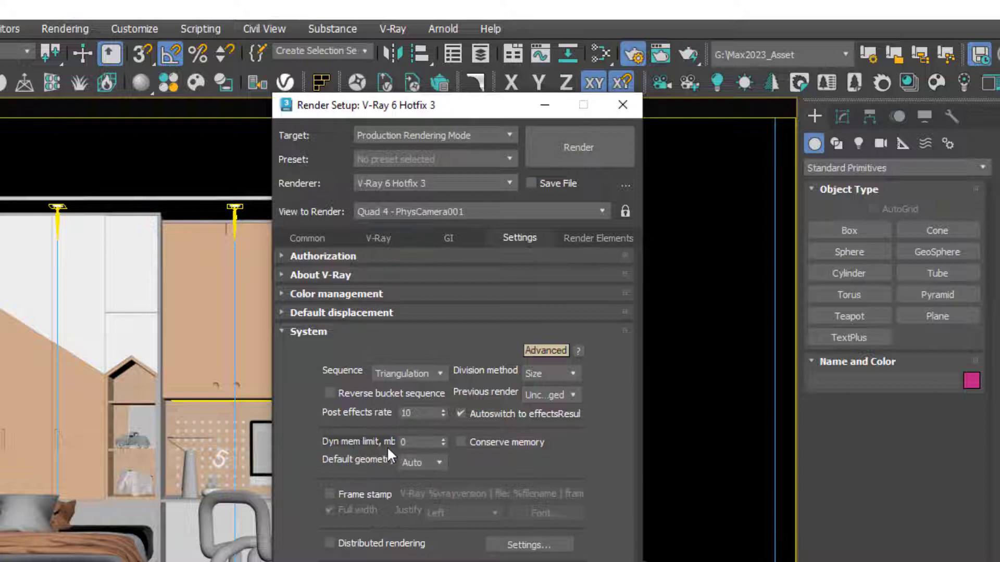
double_click(404, 442)
click(408, 442)
double_click(408, 442)
click(435, 465)
click(432, 462)
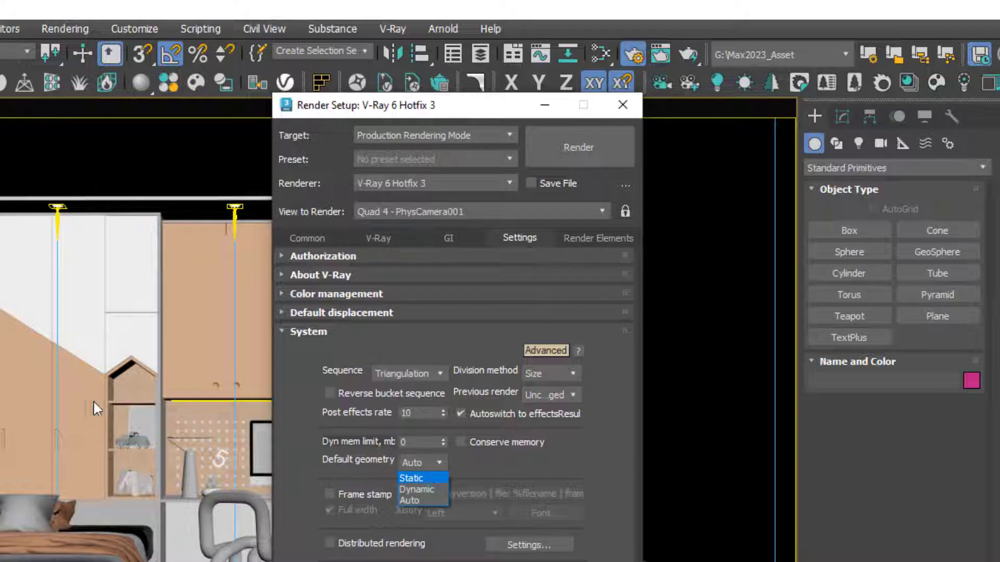
Set Default geometry to Static with Conserve memory off, then render the PhysCamera001 bedroom view.
click(451, 472)
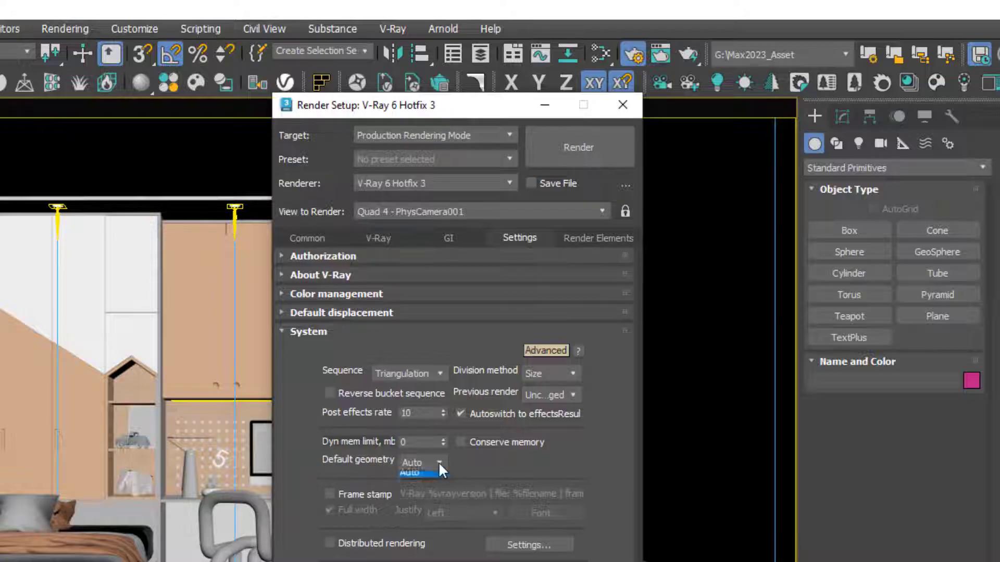
click(438, 461)
click(441, 463)
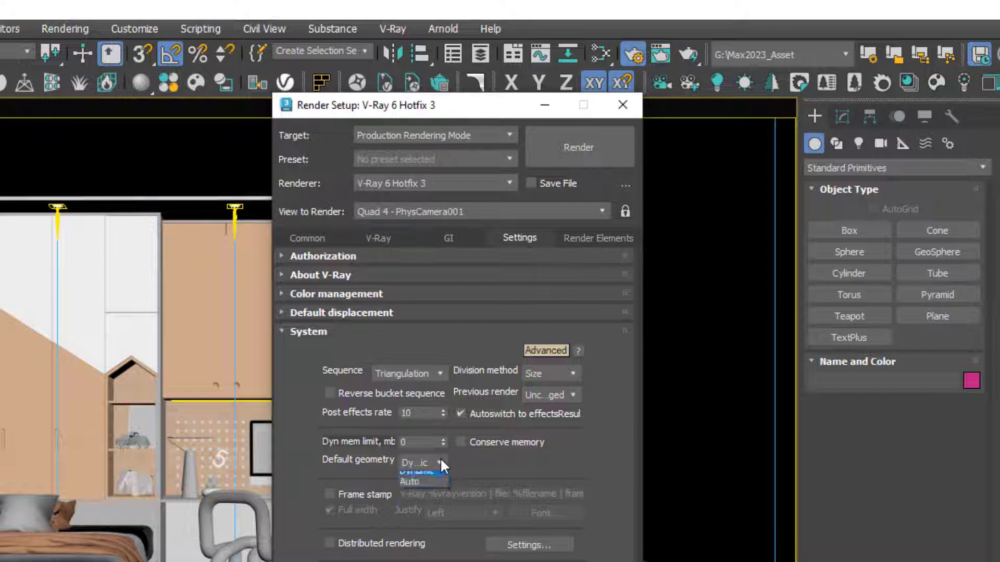
click(441, 463)
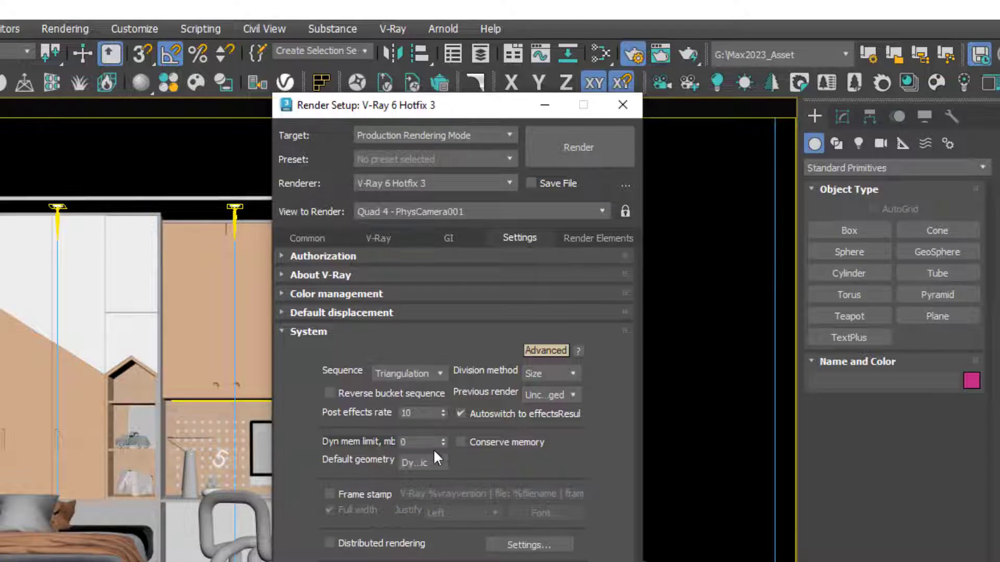
click(461, 441)
mouse_move(506, 442)
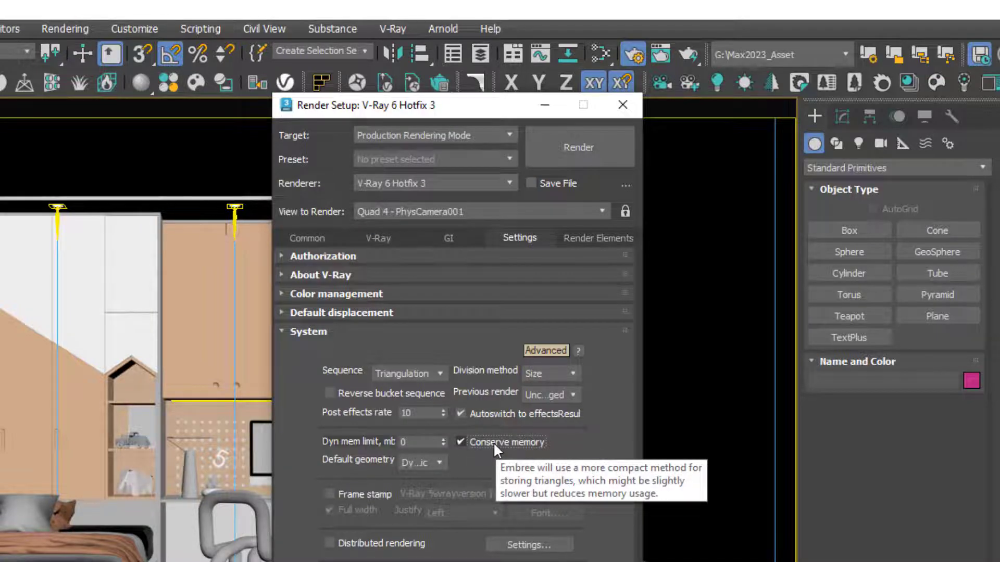
click(462, 440)
click(440, 459)
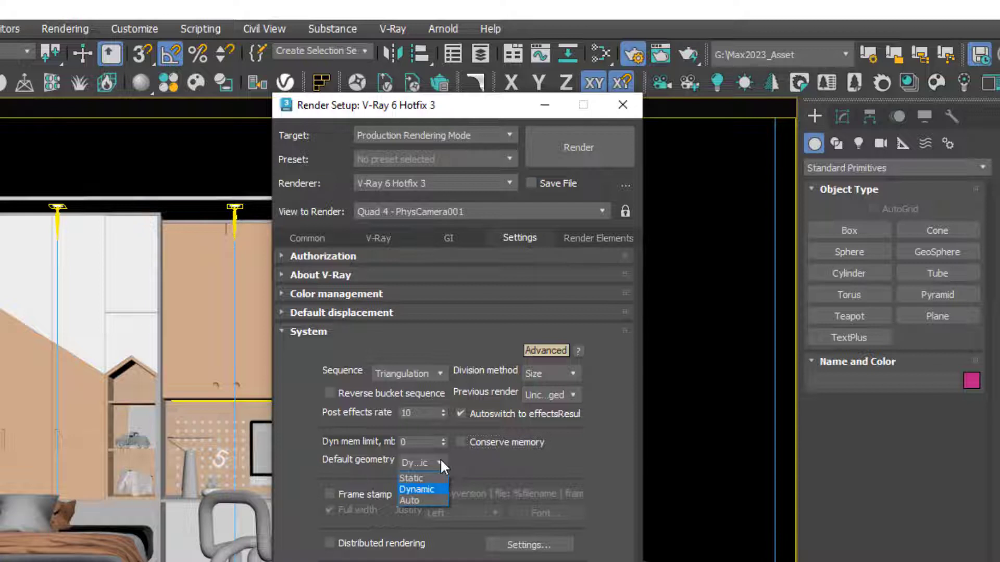
click(421, 478)
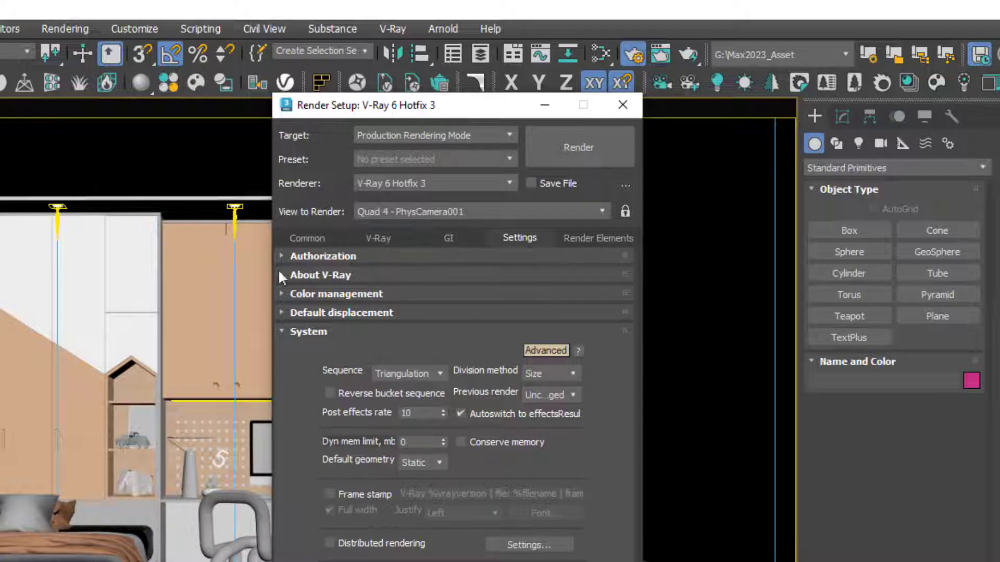
click(577, 145)
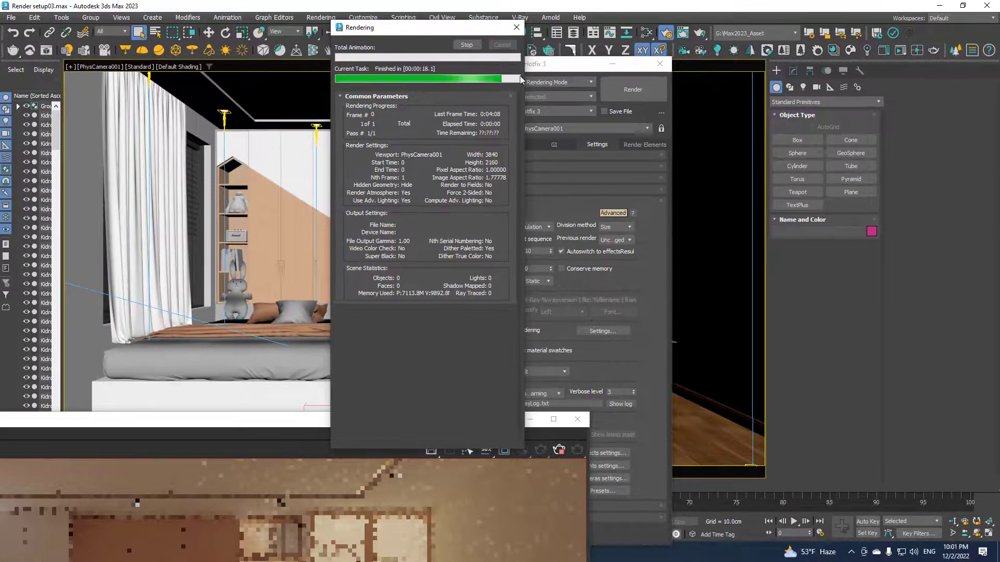
Cycle Default geometry through Auto and Static, settling on Dynamic with Conserve memory on.
click(542, 281)
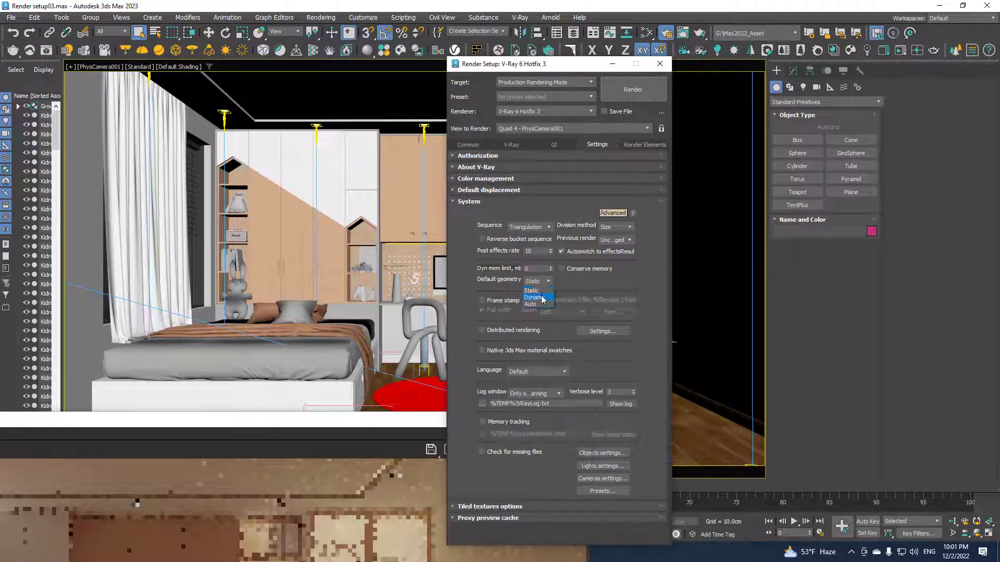
click(540, 307)
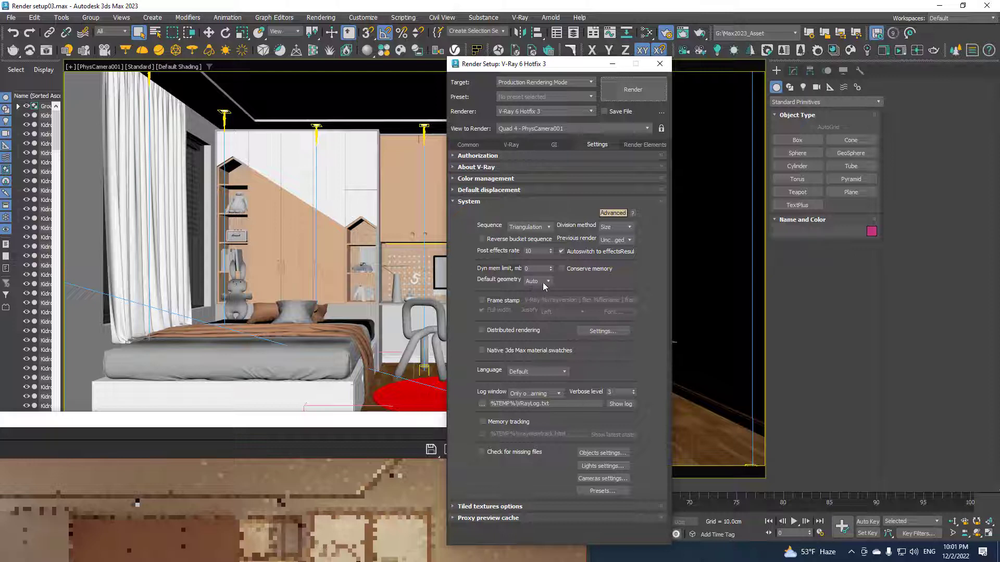
click(543, 286)
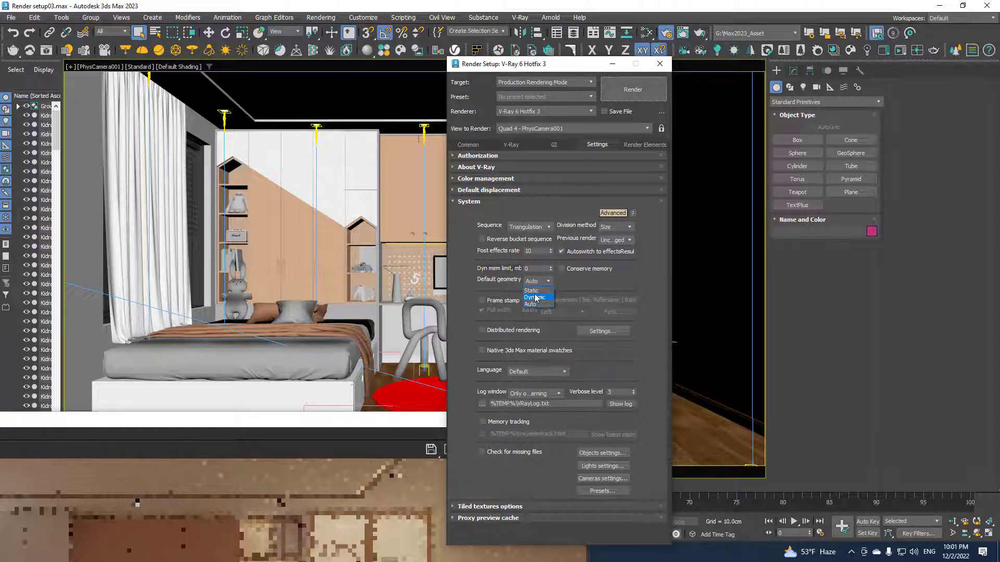
click(548, 286)
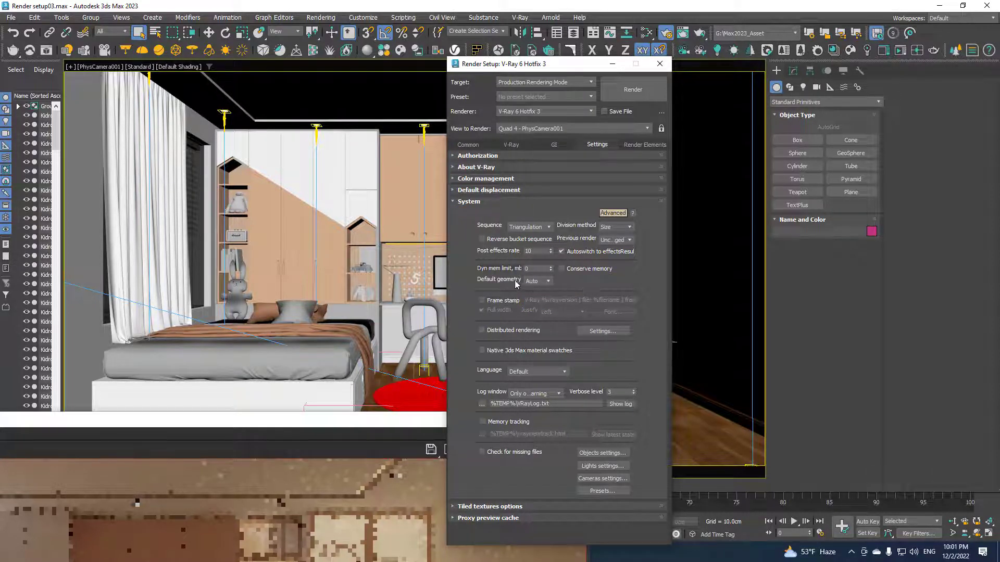
click(548, 282)
click(549, 283)
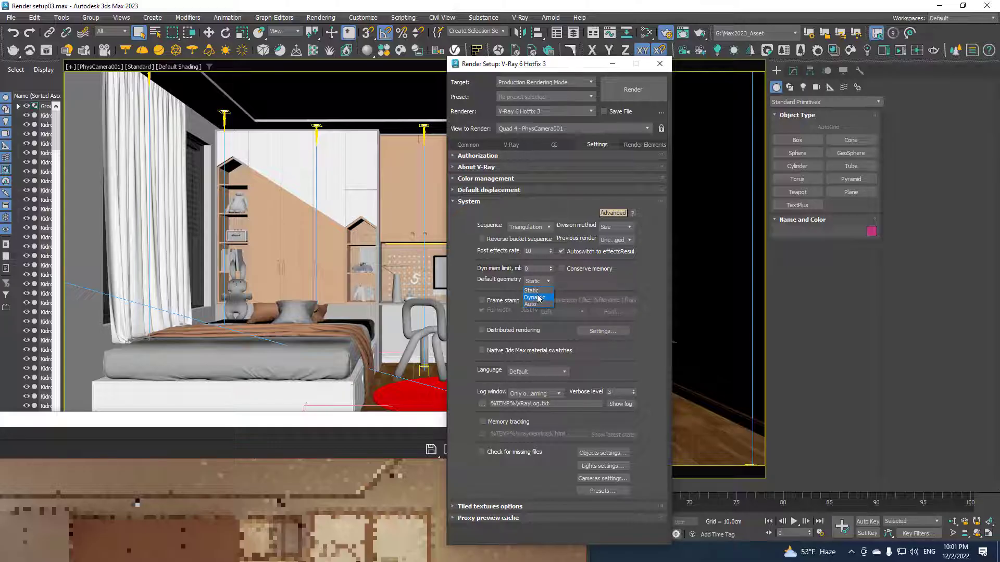
click(538, 298)
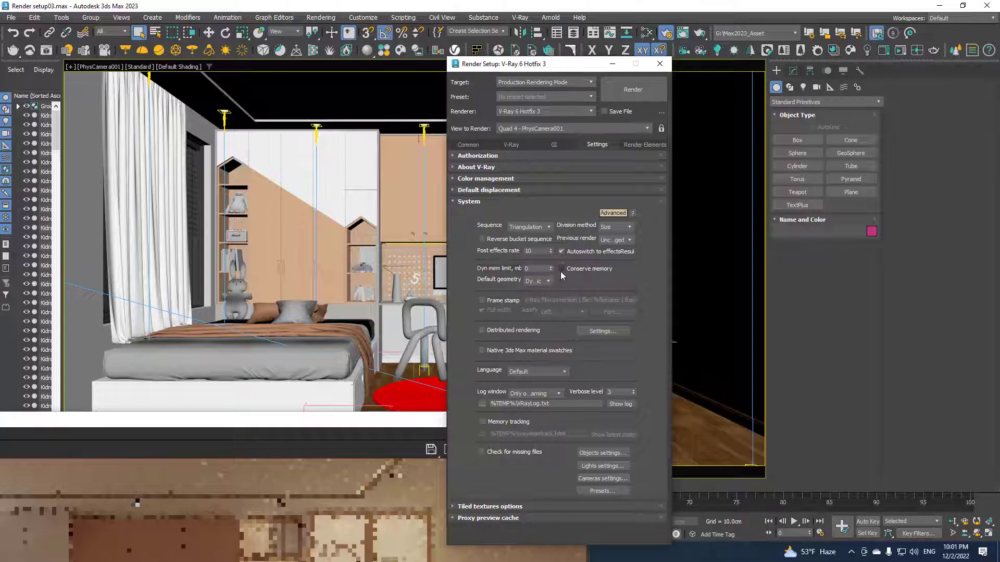
click(562, 269)
click(562, 270)
Browse the Render Elements Add list without adding anything, then select Max subdivs on the V-Ray tab.
click(643, 145)
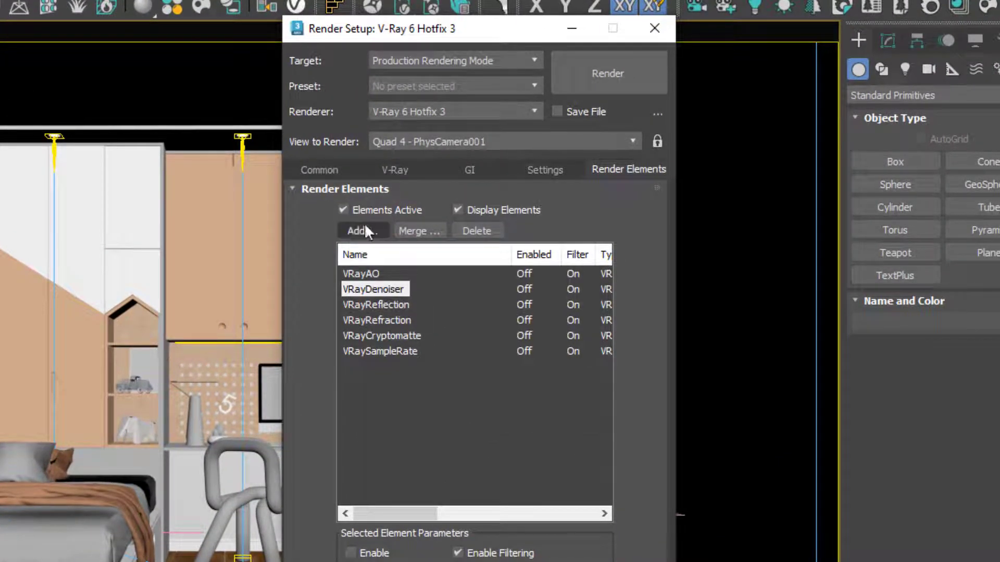
click(362, 230)
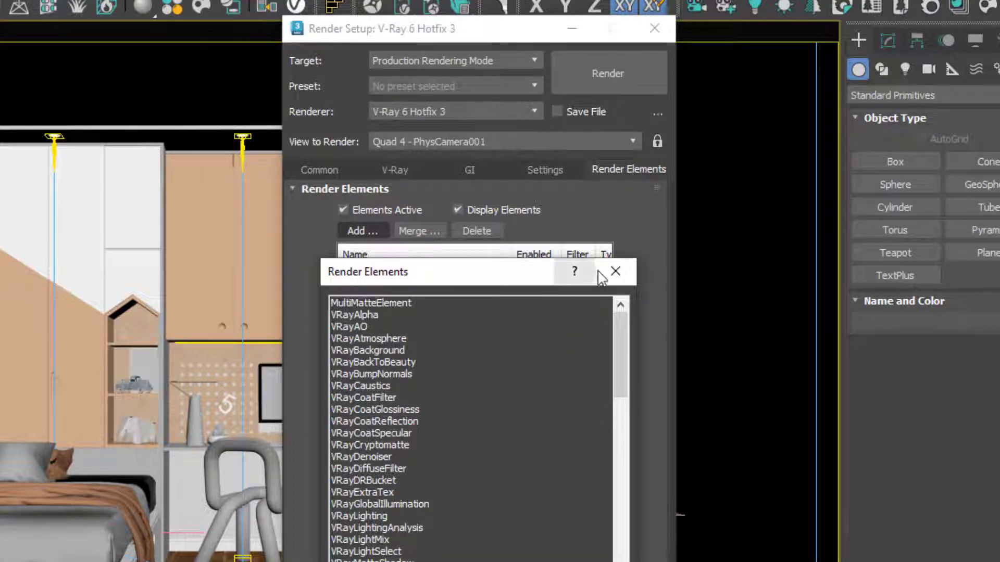
click(615, 272)
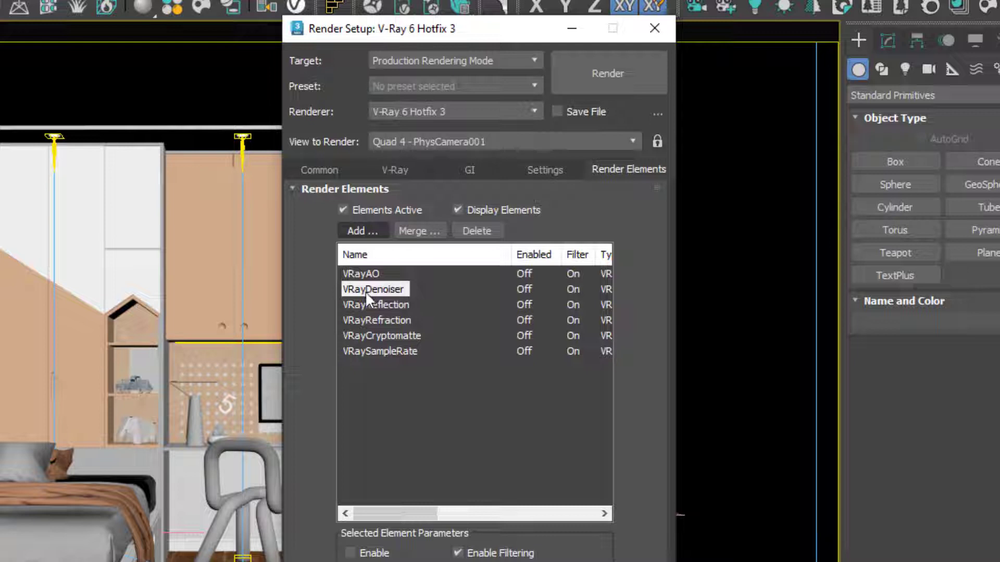
click(398, 170)
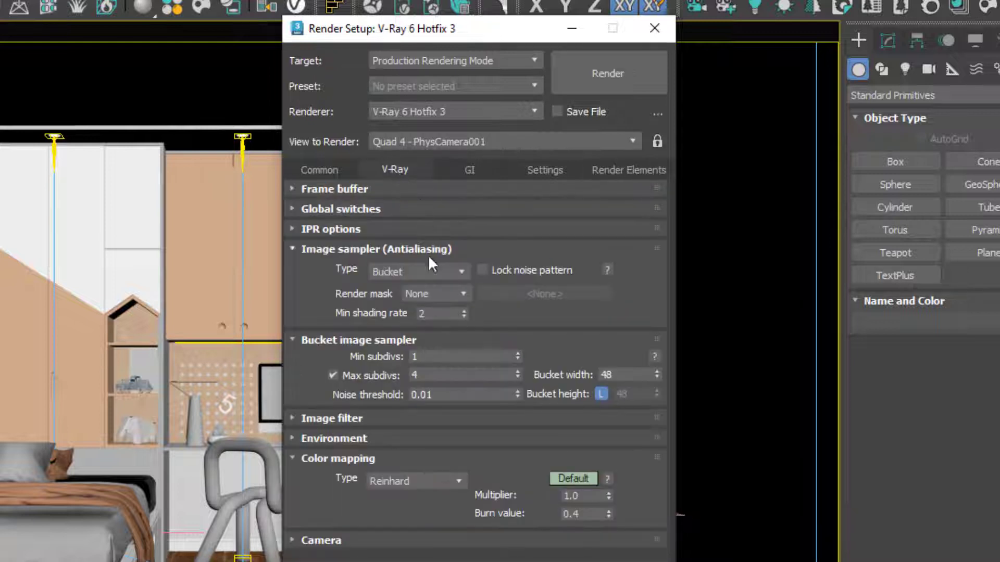
double_click(426, 379)
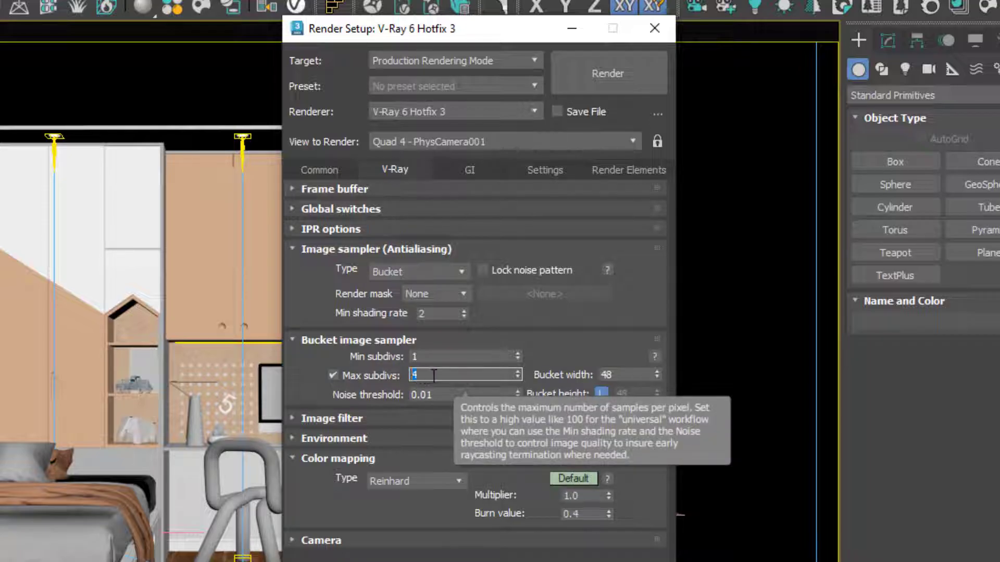
Review the V-Ray render elements from VRayAO to VRaySampleRate, then return to the V-Ray tab.
click(623, 170)
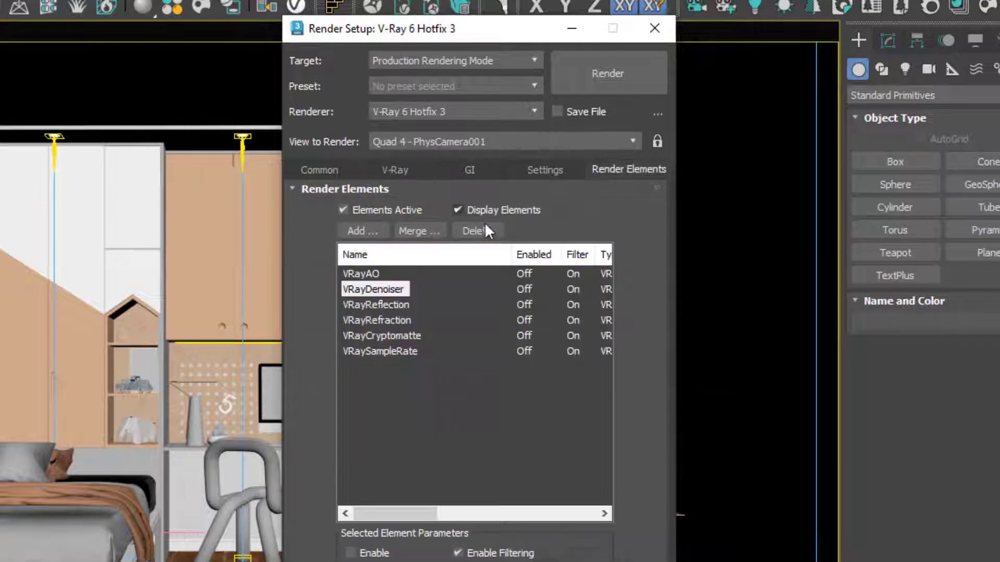
click(363, 275)
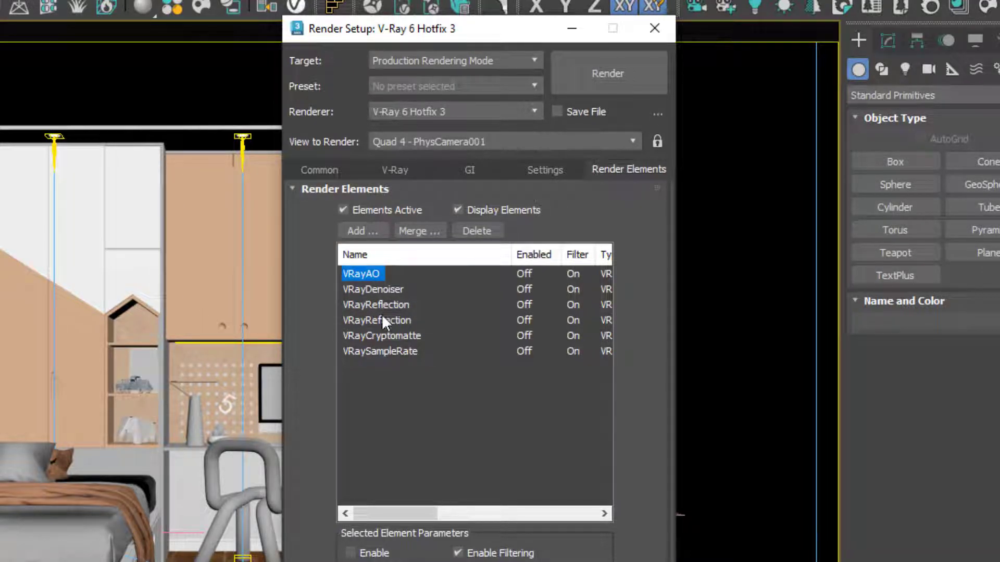
click(385, 304)
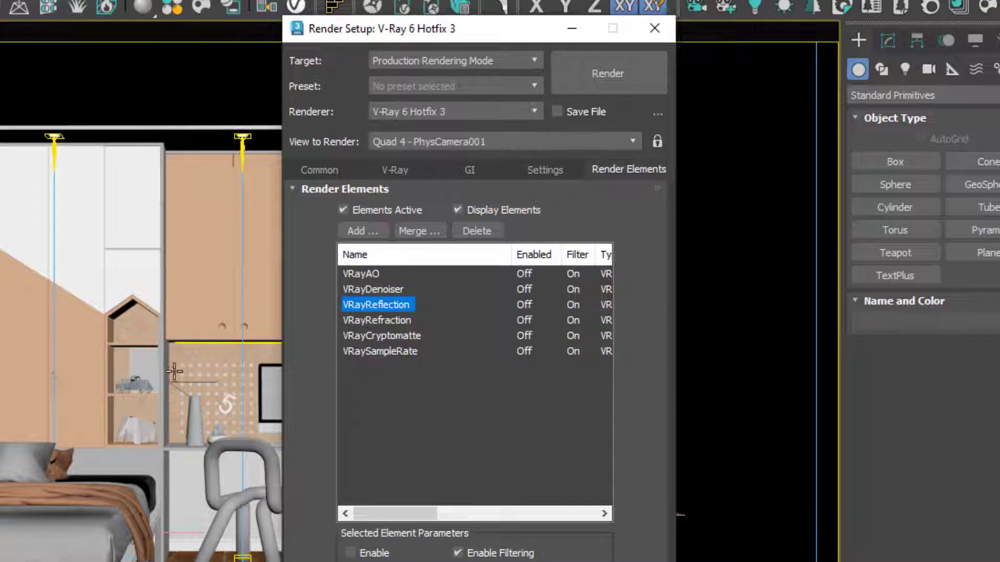
click(385, 324)
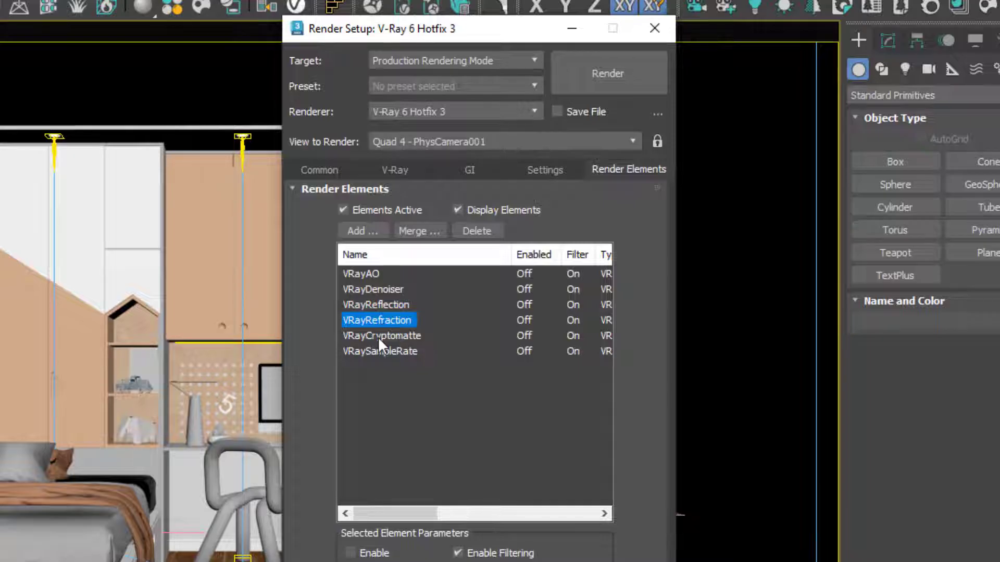
click(380, 337)
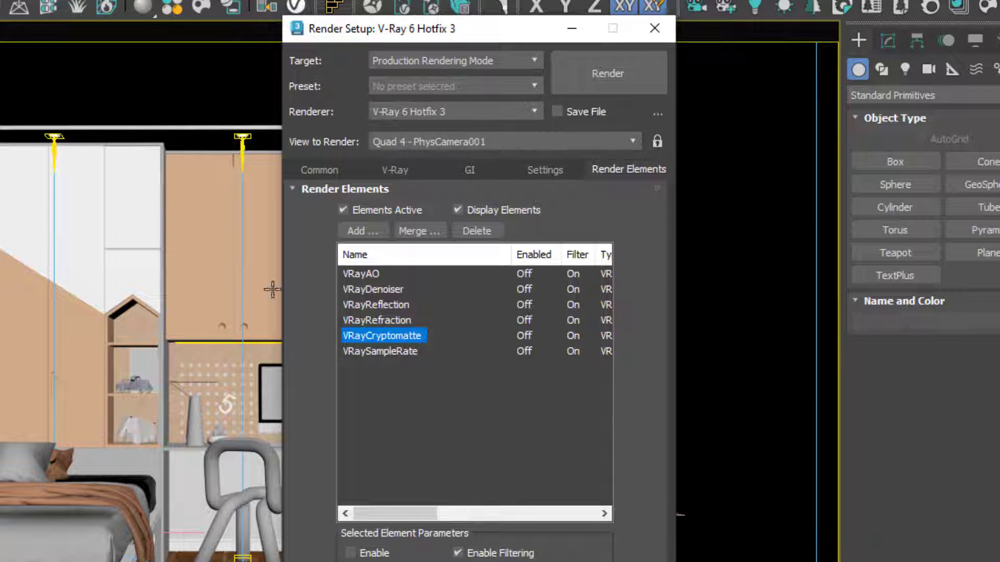
click(404, 354)
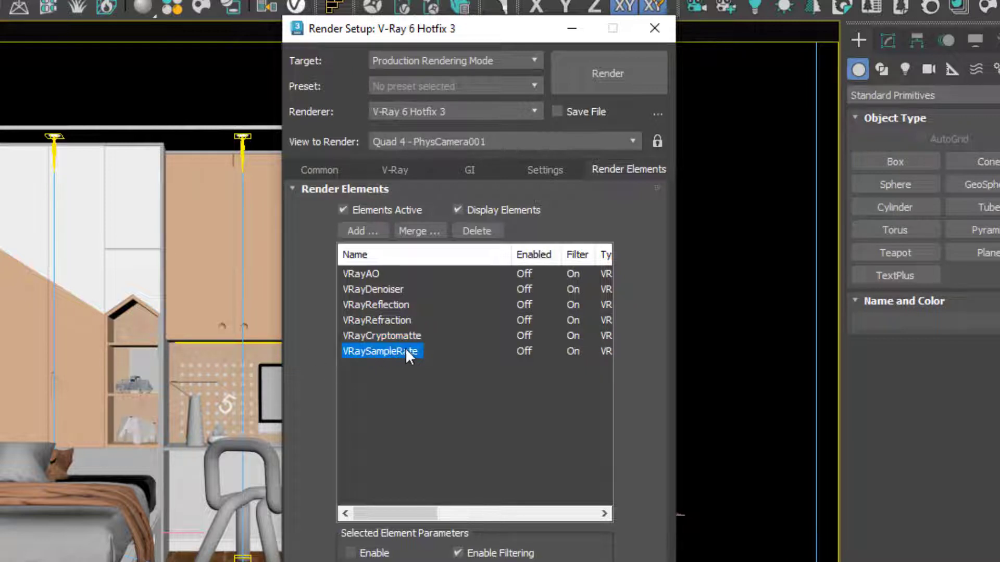
click(402, 171)
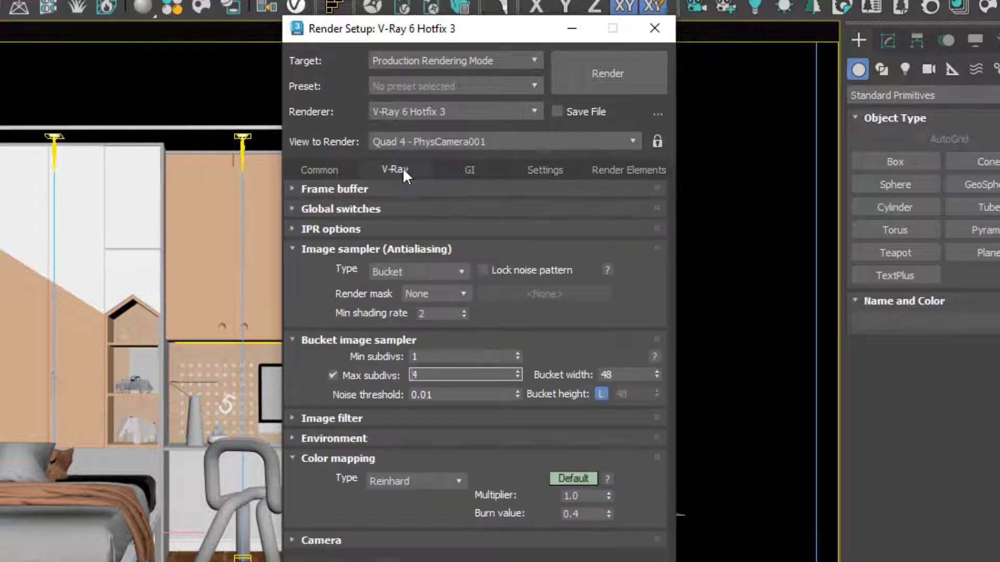
Select the noise threshold value, then go back to the Render Elements list.
click(443, 395)
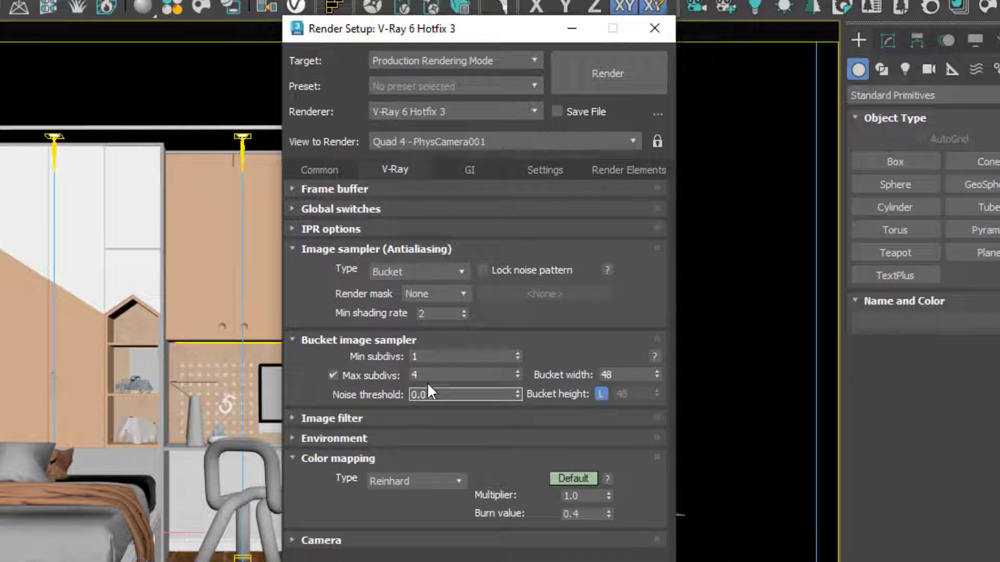
click(611, 168)
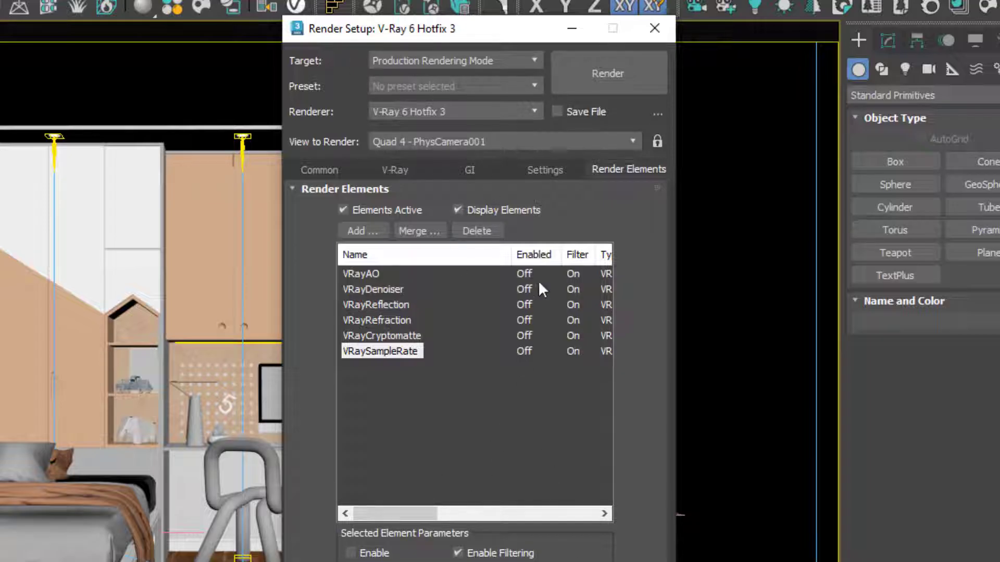
Save the current render settings over the existing Low.rps preset with all categories.
click(417, 86)
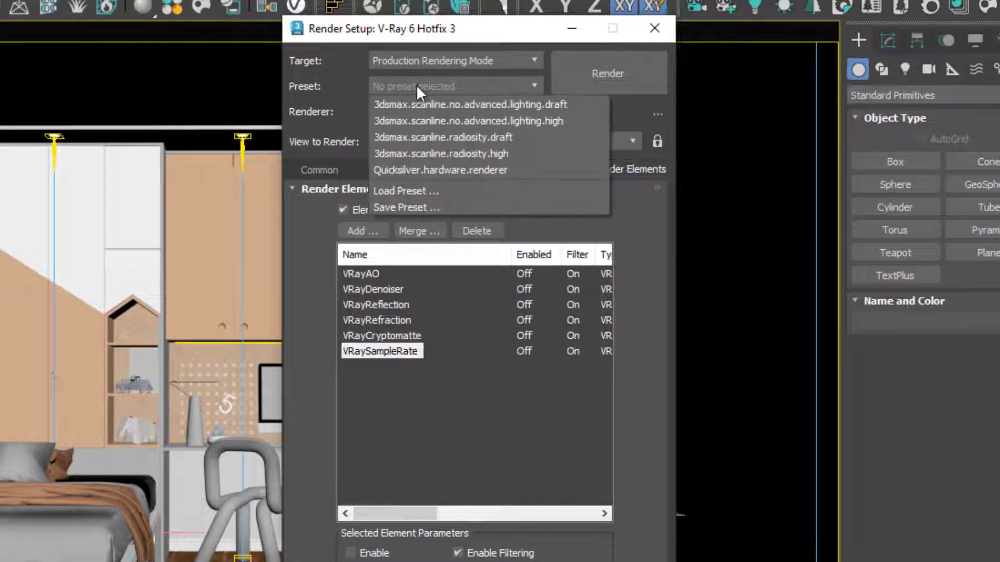
click(391, 208)
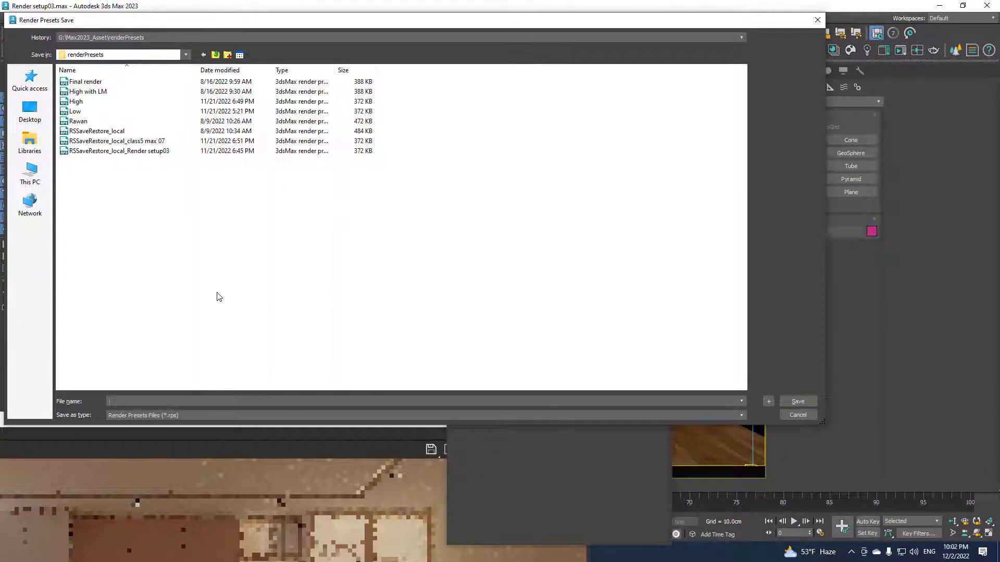
click(130, 111)
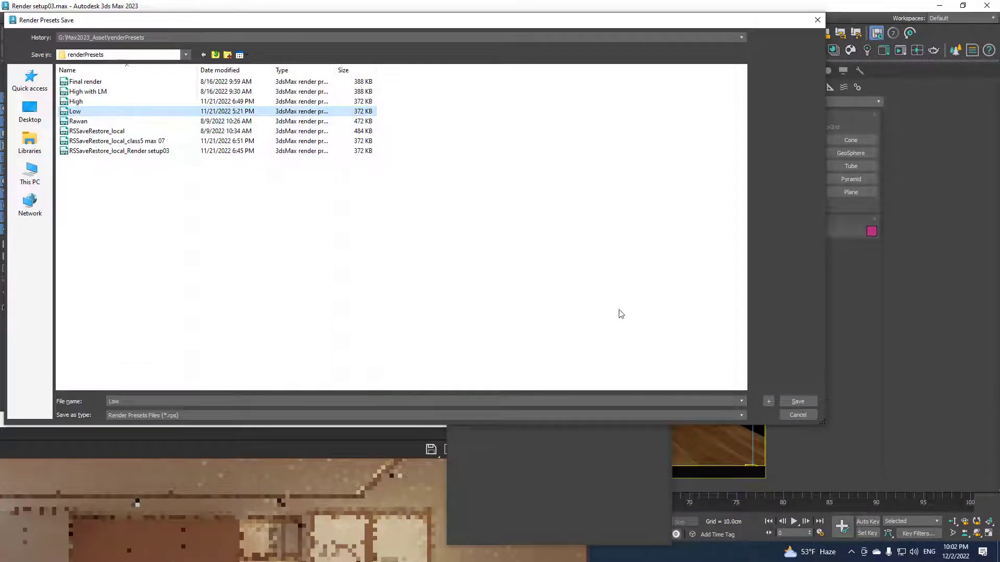
click(798, 406)
click(549, 285)
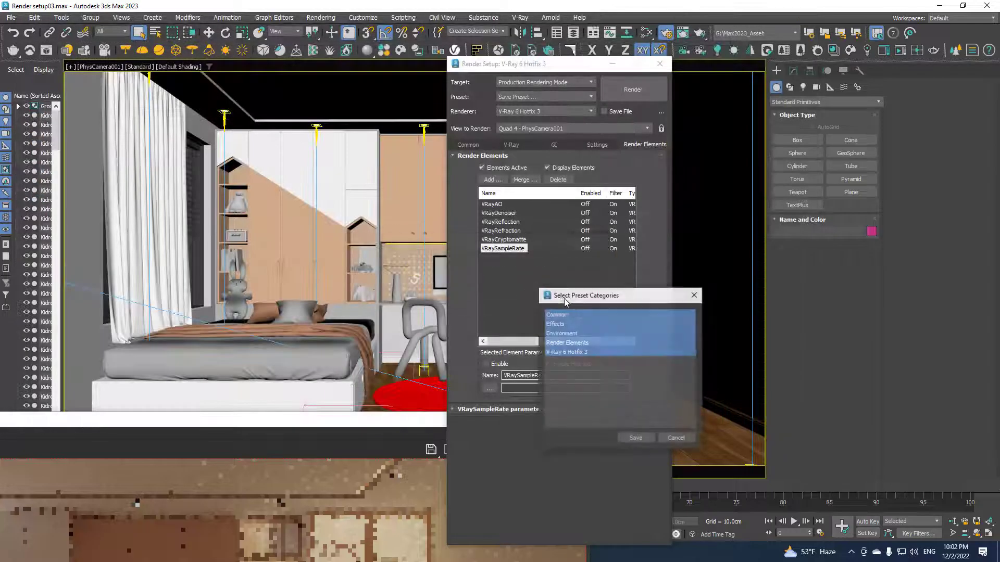
click(636, 438)
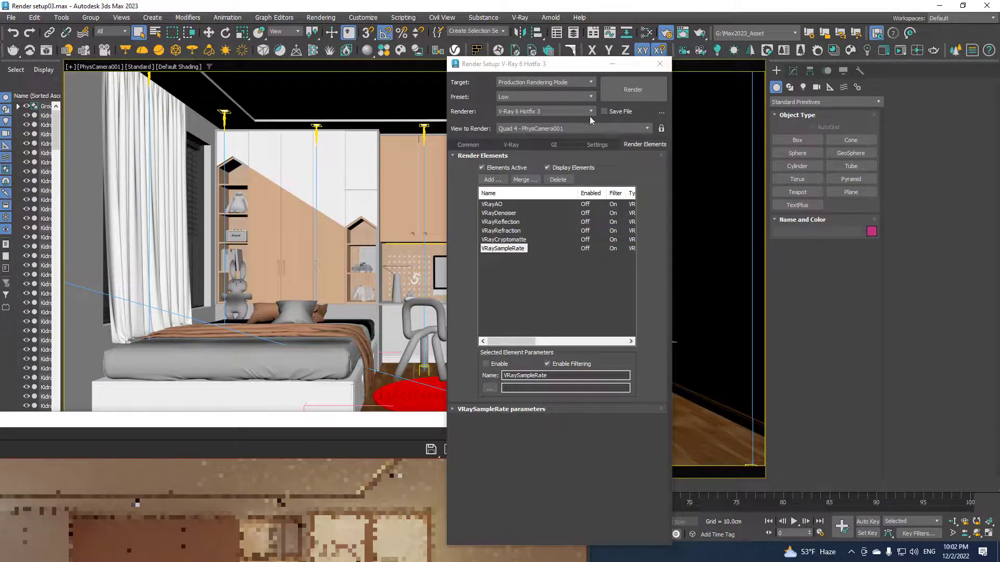
Browse the load-preset dialog to Low.rps, then cancel without loading anything.
click(564, 98)
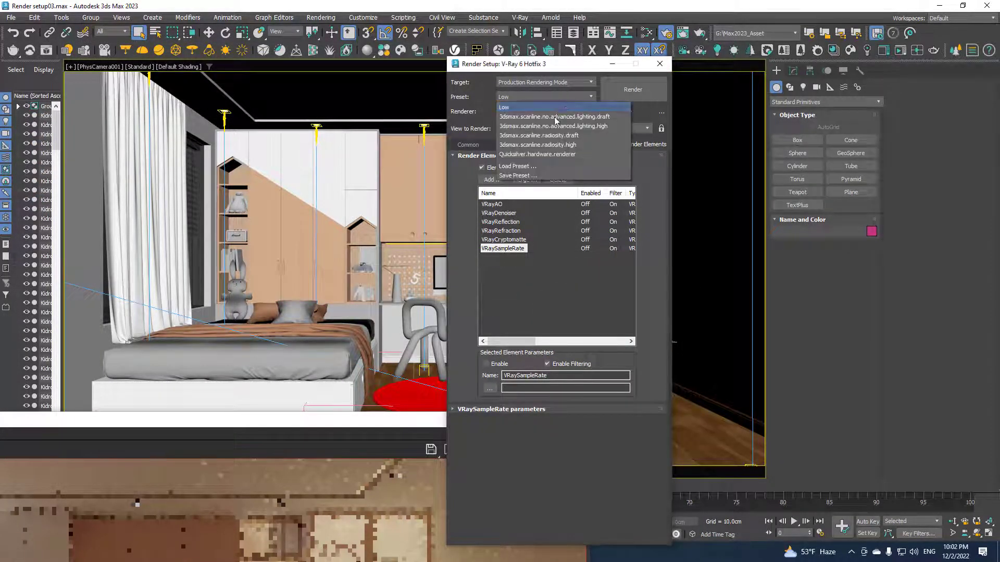
click(517, 166)
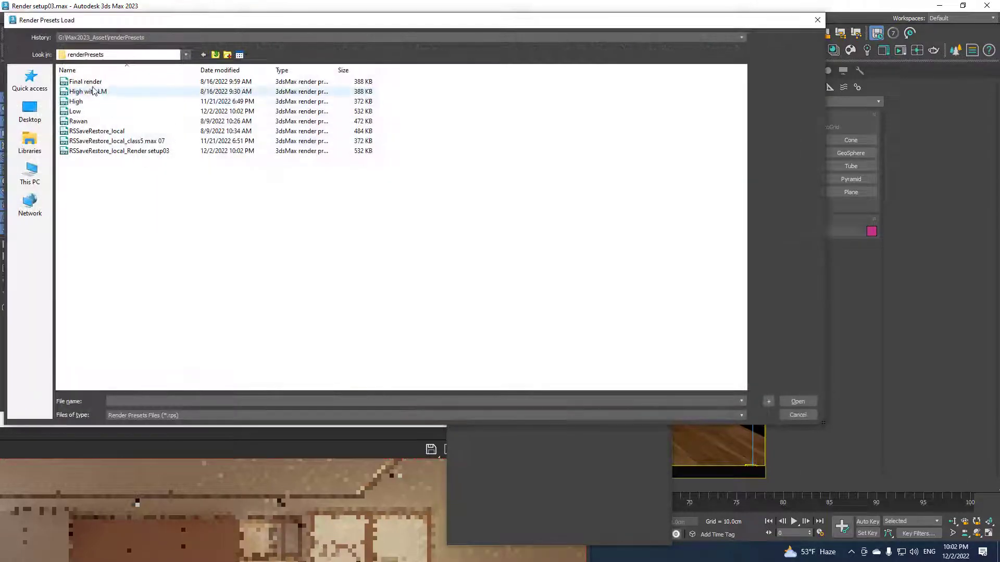
click(75, 111)
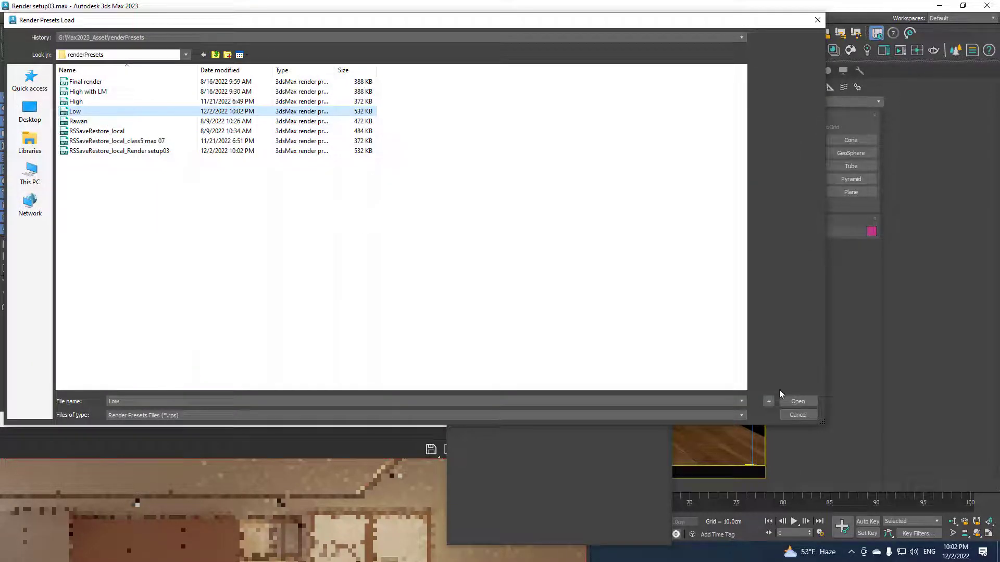
click(797, 415)
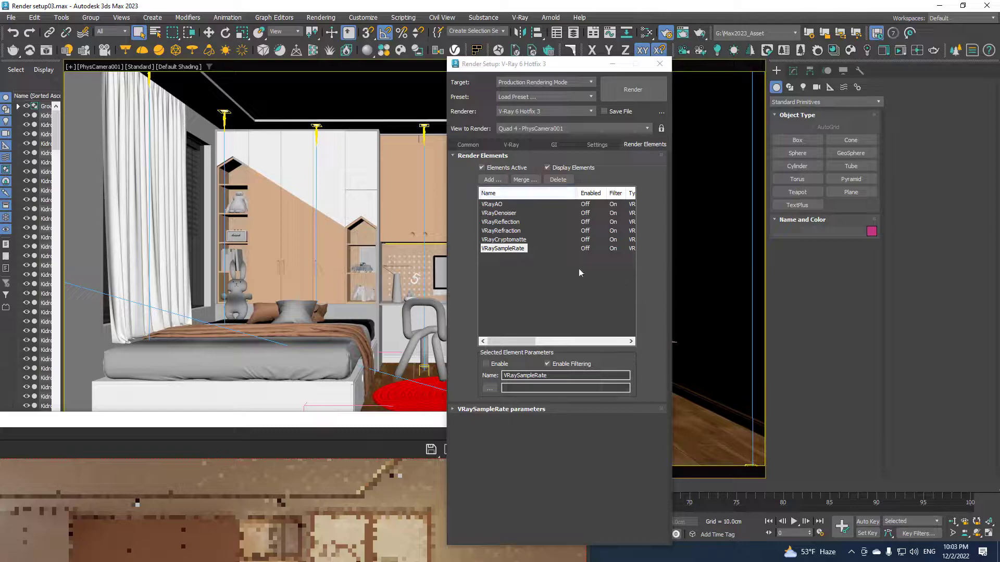
click(508, 146)
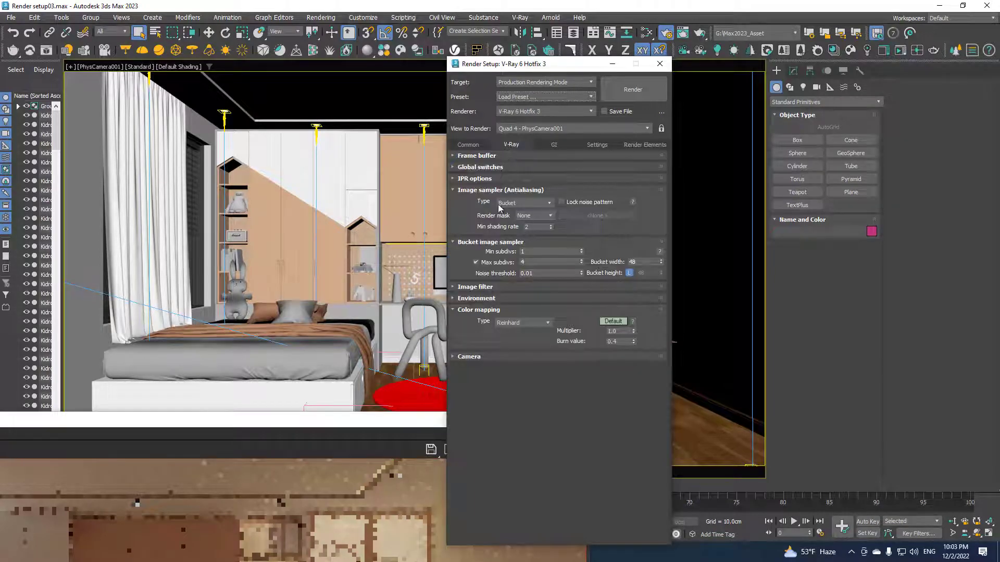
In Global switches set adaptive lights 8, then bucket max subdivs 8 and min shading rate 12.
click(500, 167)
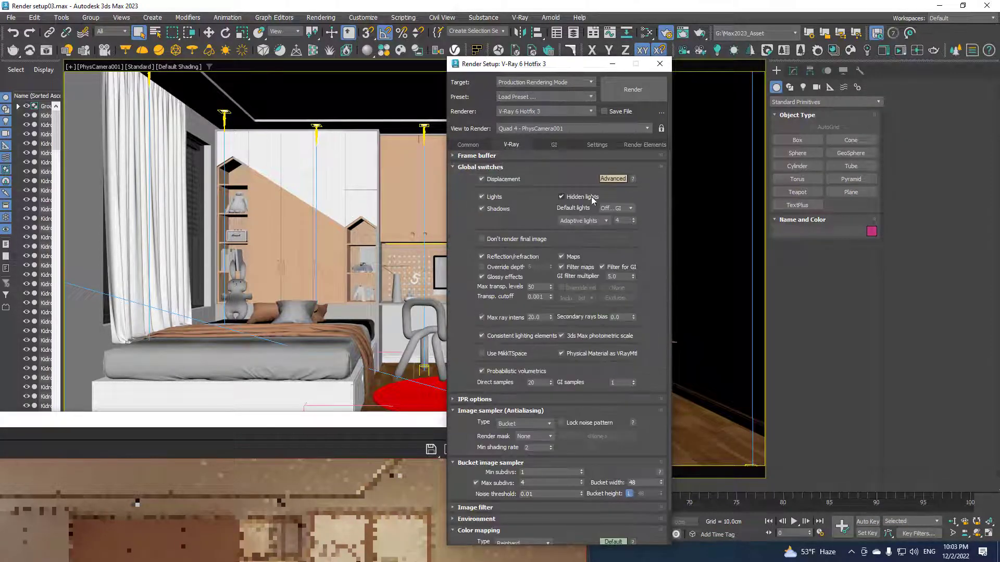
click(635, 222)
scroll(474, 368, down, 2)
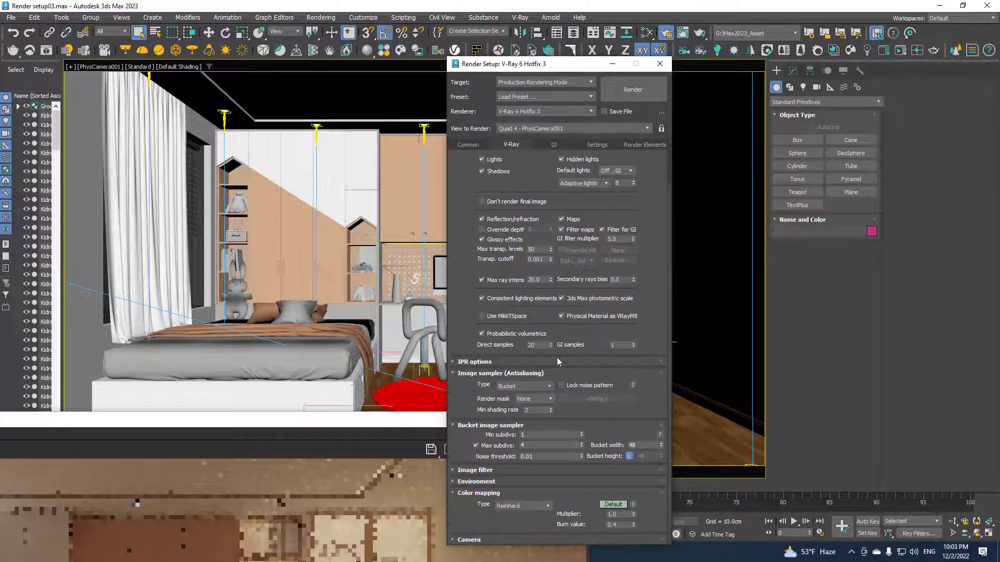
double_click(530, 446)
text(3)
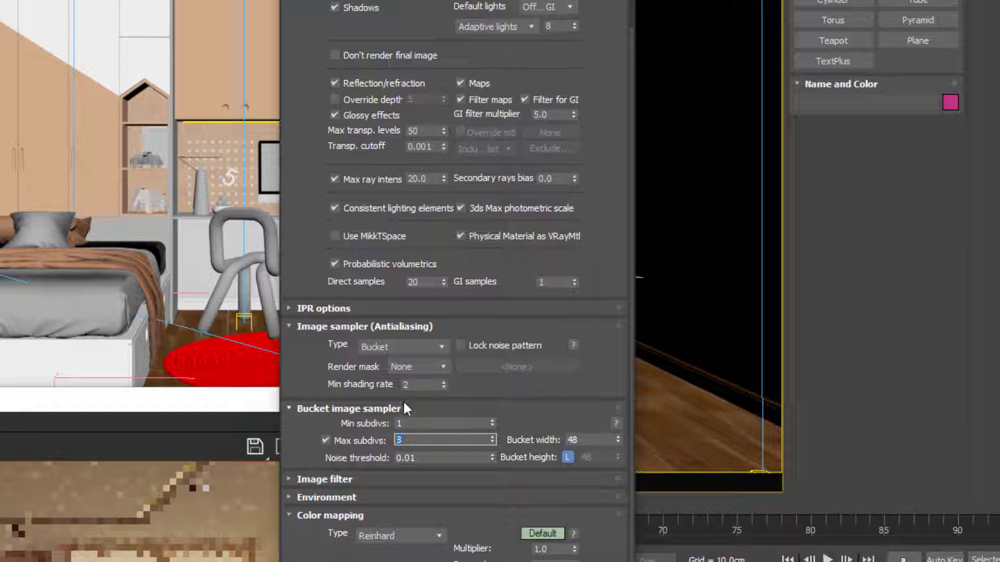
double_click(405, 385)
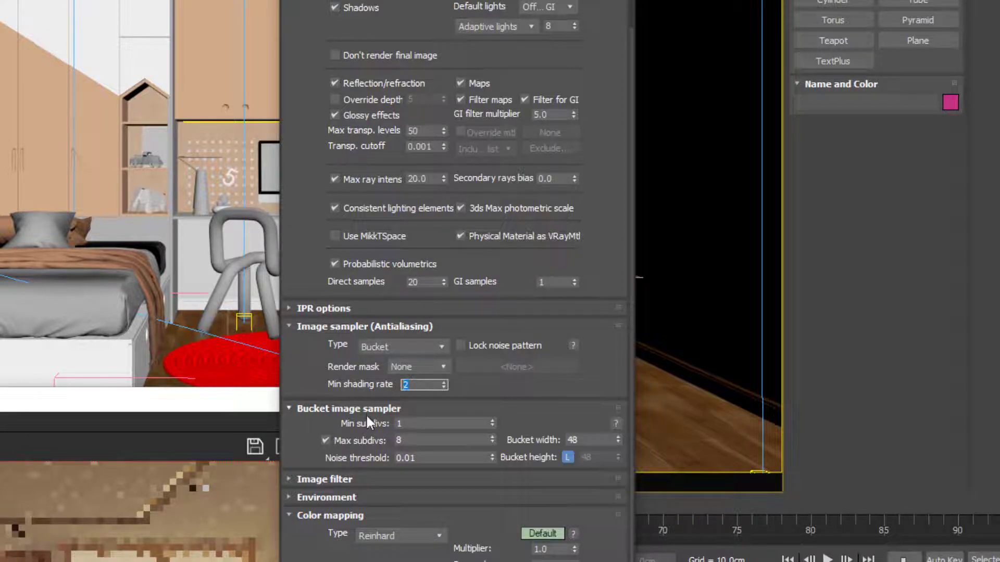
text(12)
key(Return)
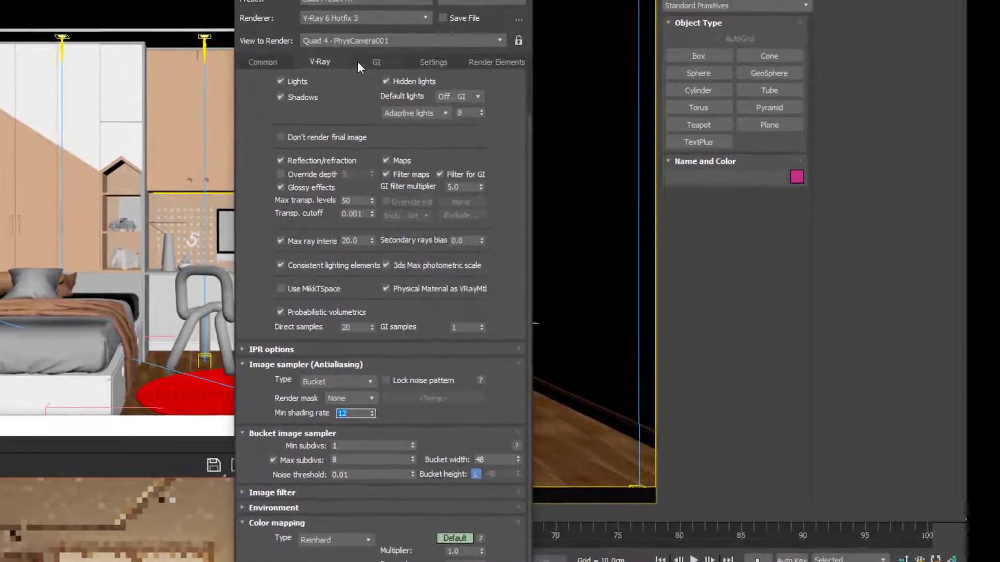
Set the primary GI engine to Brute force.
click(373, 63)
click(377, 106)
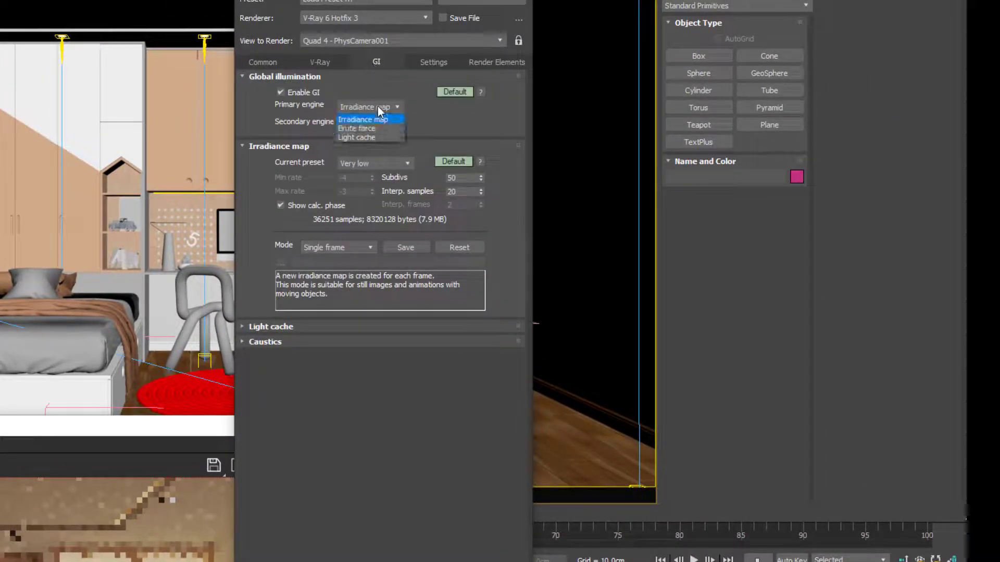
click(385, 123)
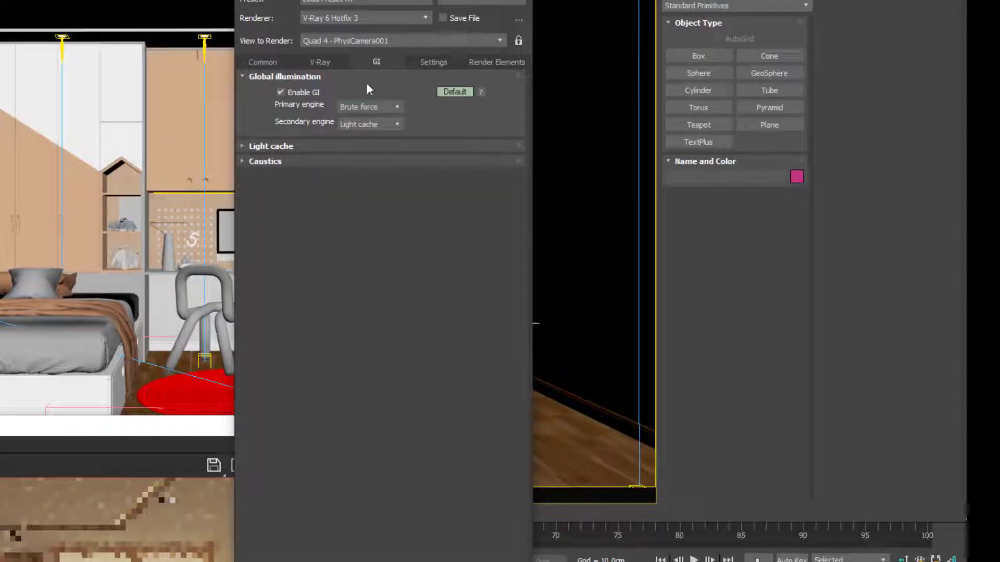
Set the default geometry to Static in the V-Ray System settings.
click(433, 62)
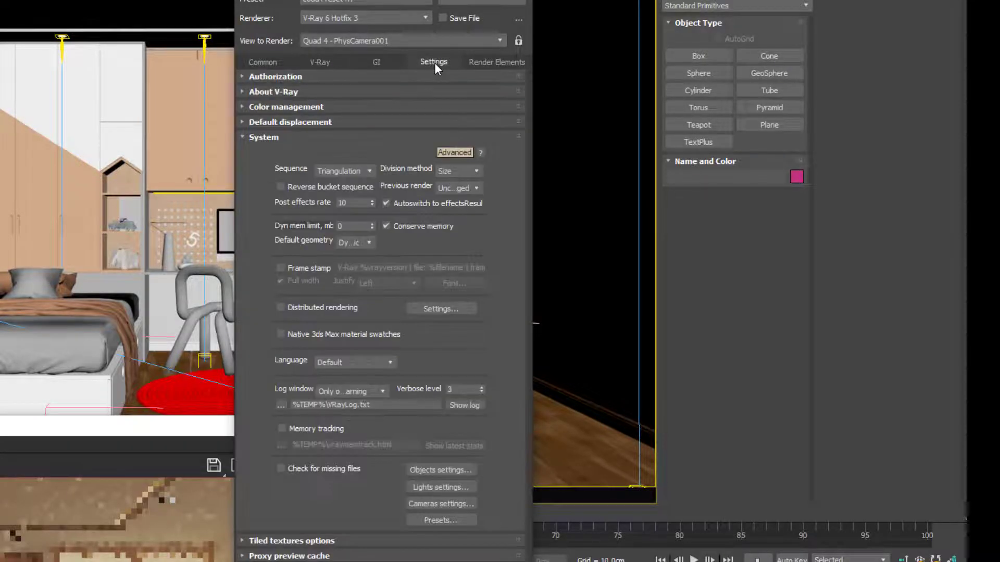
click(364, 243)
click(487, 62)
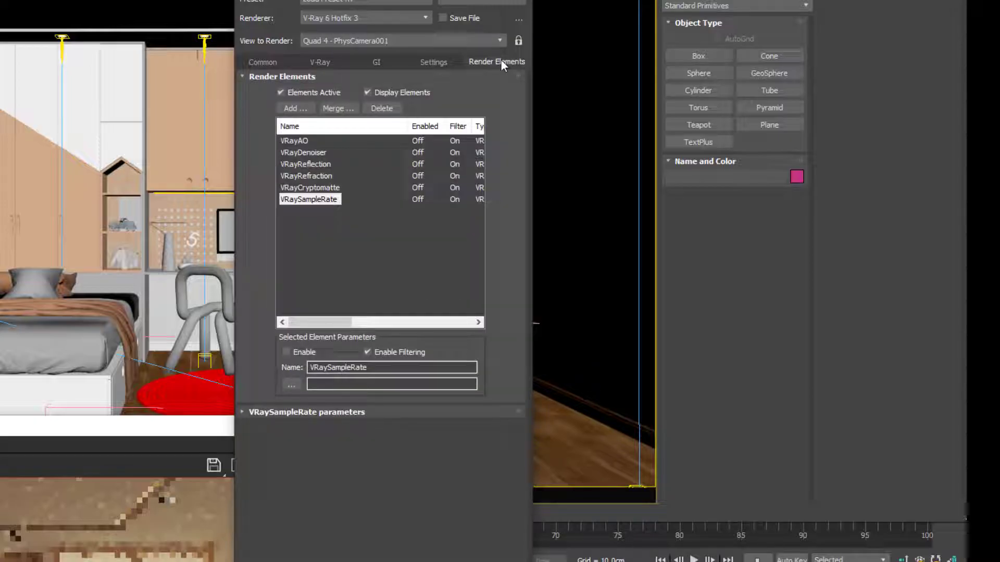
Save the current render settings over the existing High.rps preset with all categories.
click(410, 2)
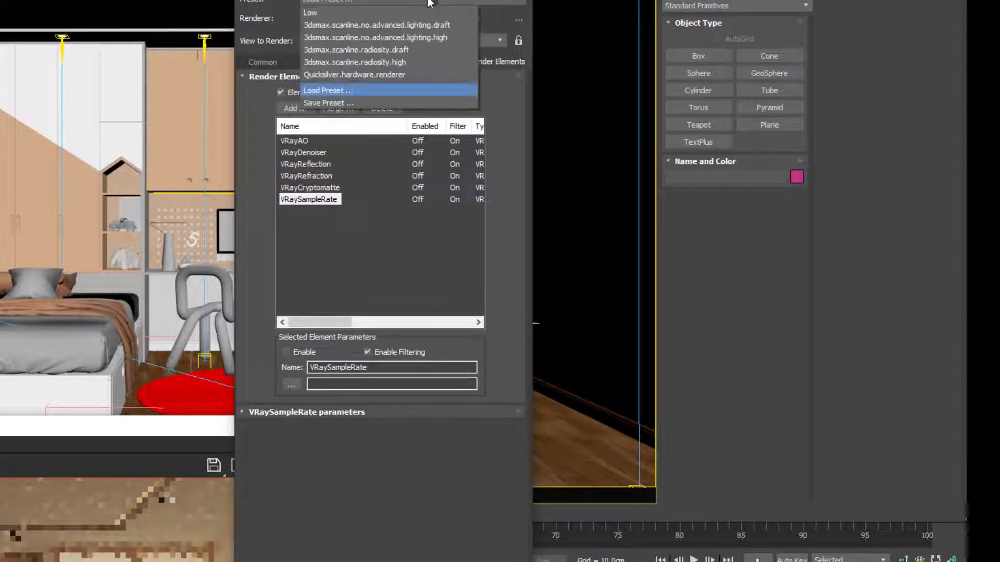
click(321, 102)
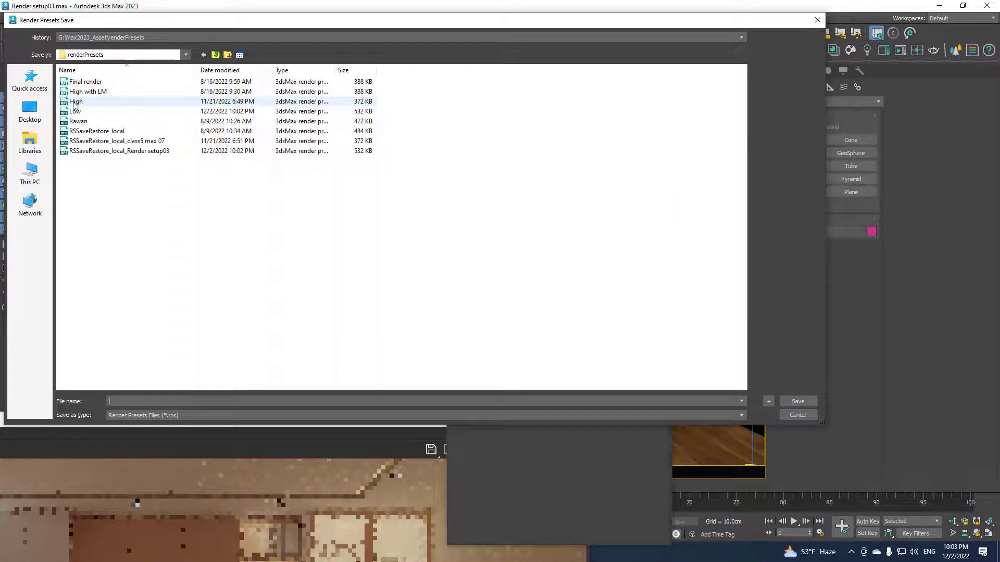
double_click(74, 102)
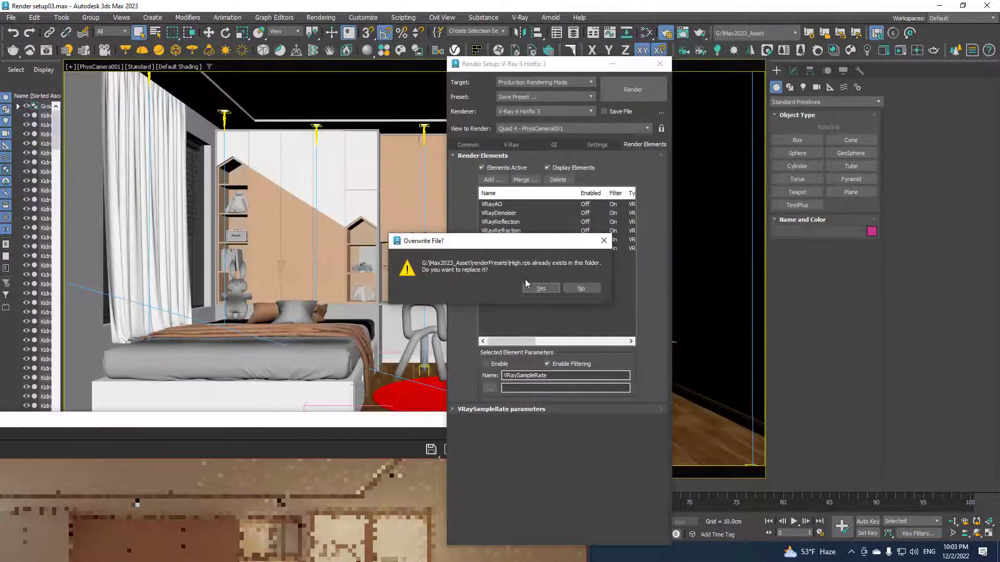
click(535, 285)
click(636, 437)
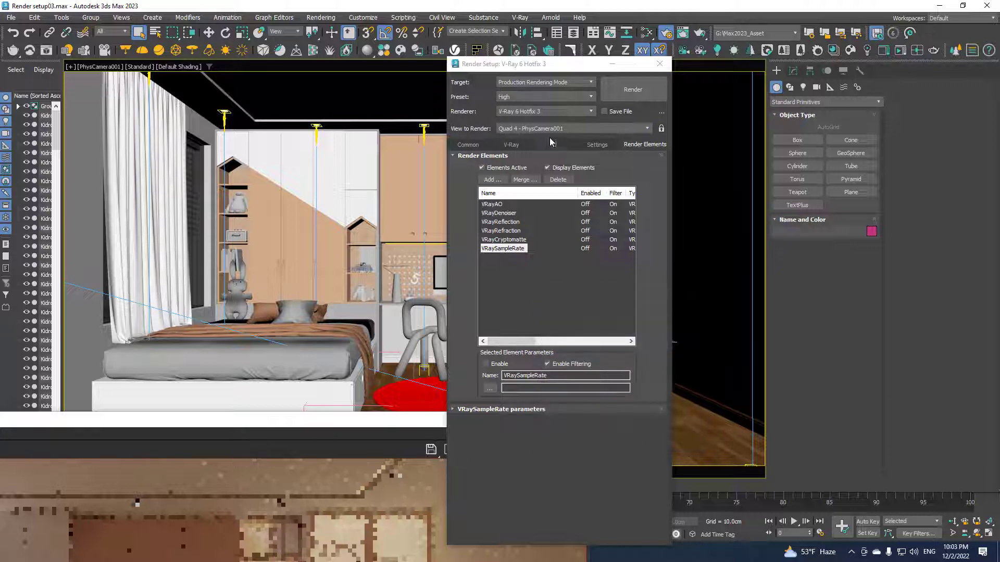
Cancel the load-preset browser without loading, and bring the rendered image window into view.
click(524, 99)
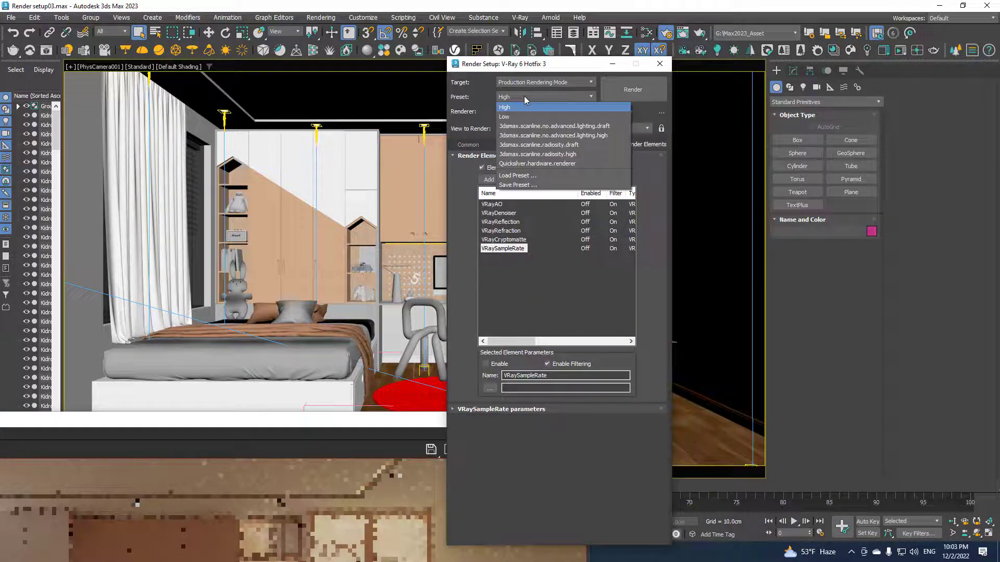
click(518, 180)
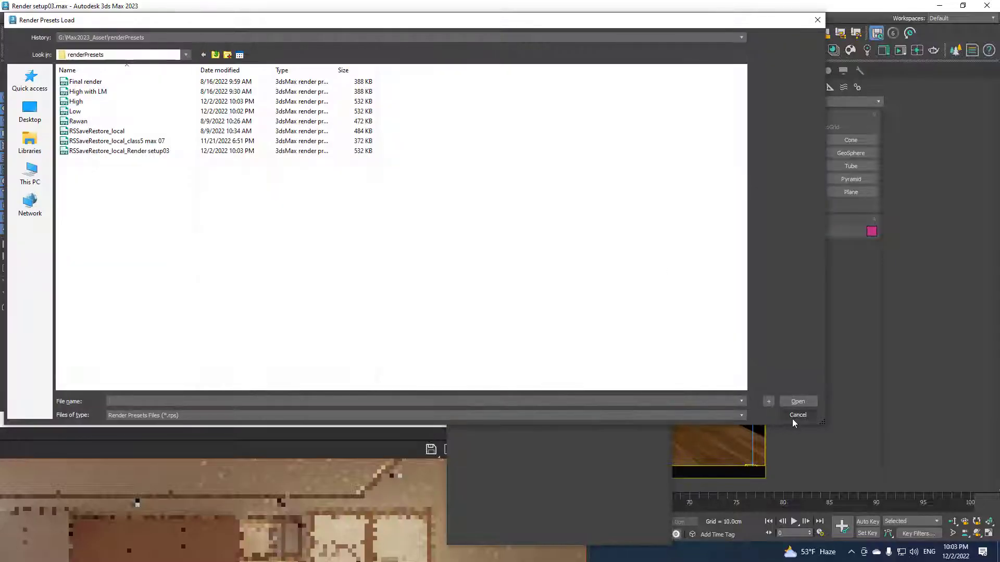
click(796, 415)
mouse_move(382, 418)
mouse_down()
mouse_move(526, 272)
mouse_move(625, 225)
mouse_move(677, 167)
mouse_move(687, 136)
mouse_move(684, 326)
mouse_up()
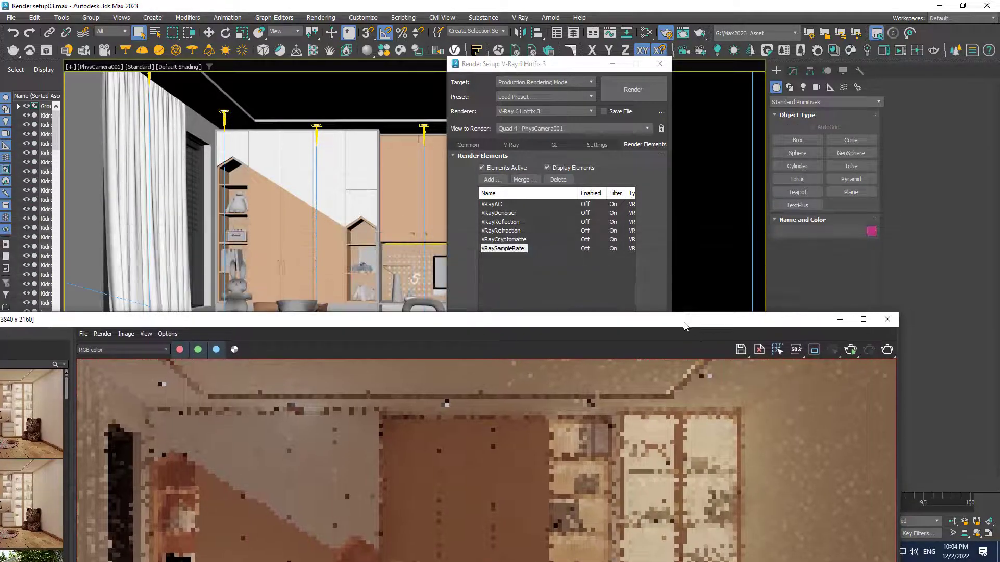